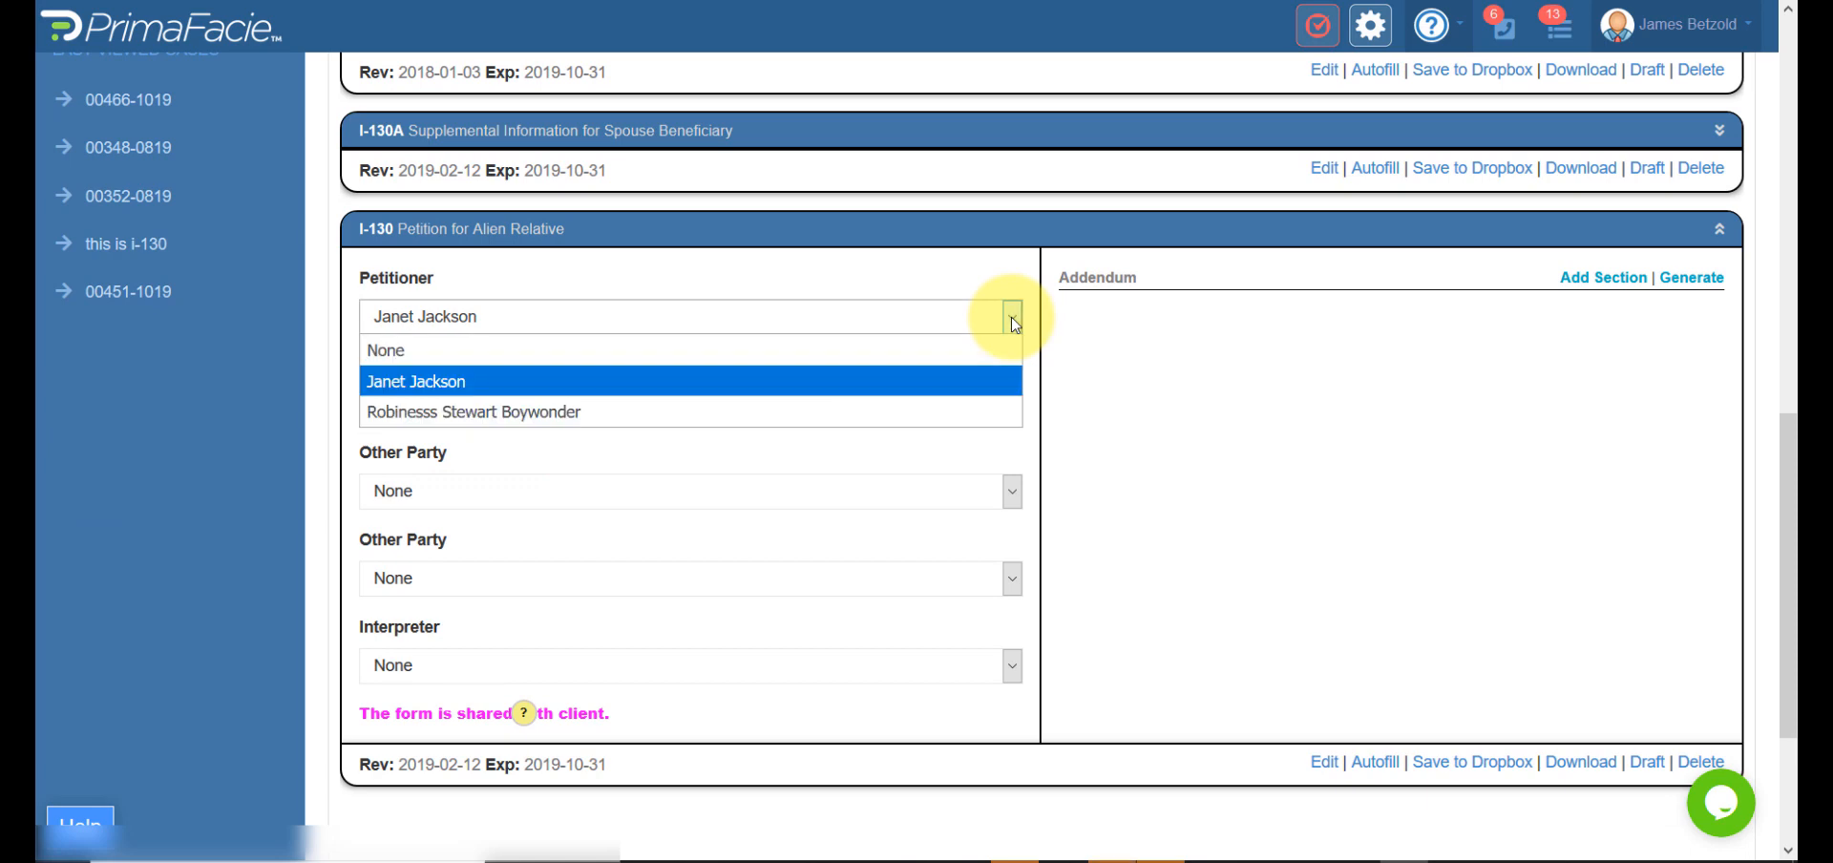
Set the interpreter of the I-130 Petition for Alien Relative to BEST INTERPRETER EVER and open the form for editing.
{"action": "left_click", "coordinate": [1013, 320]}
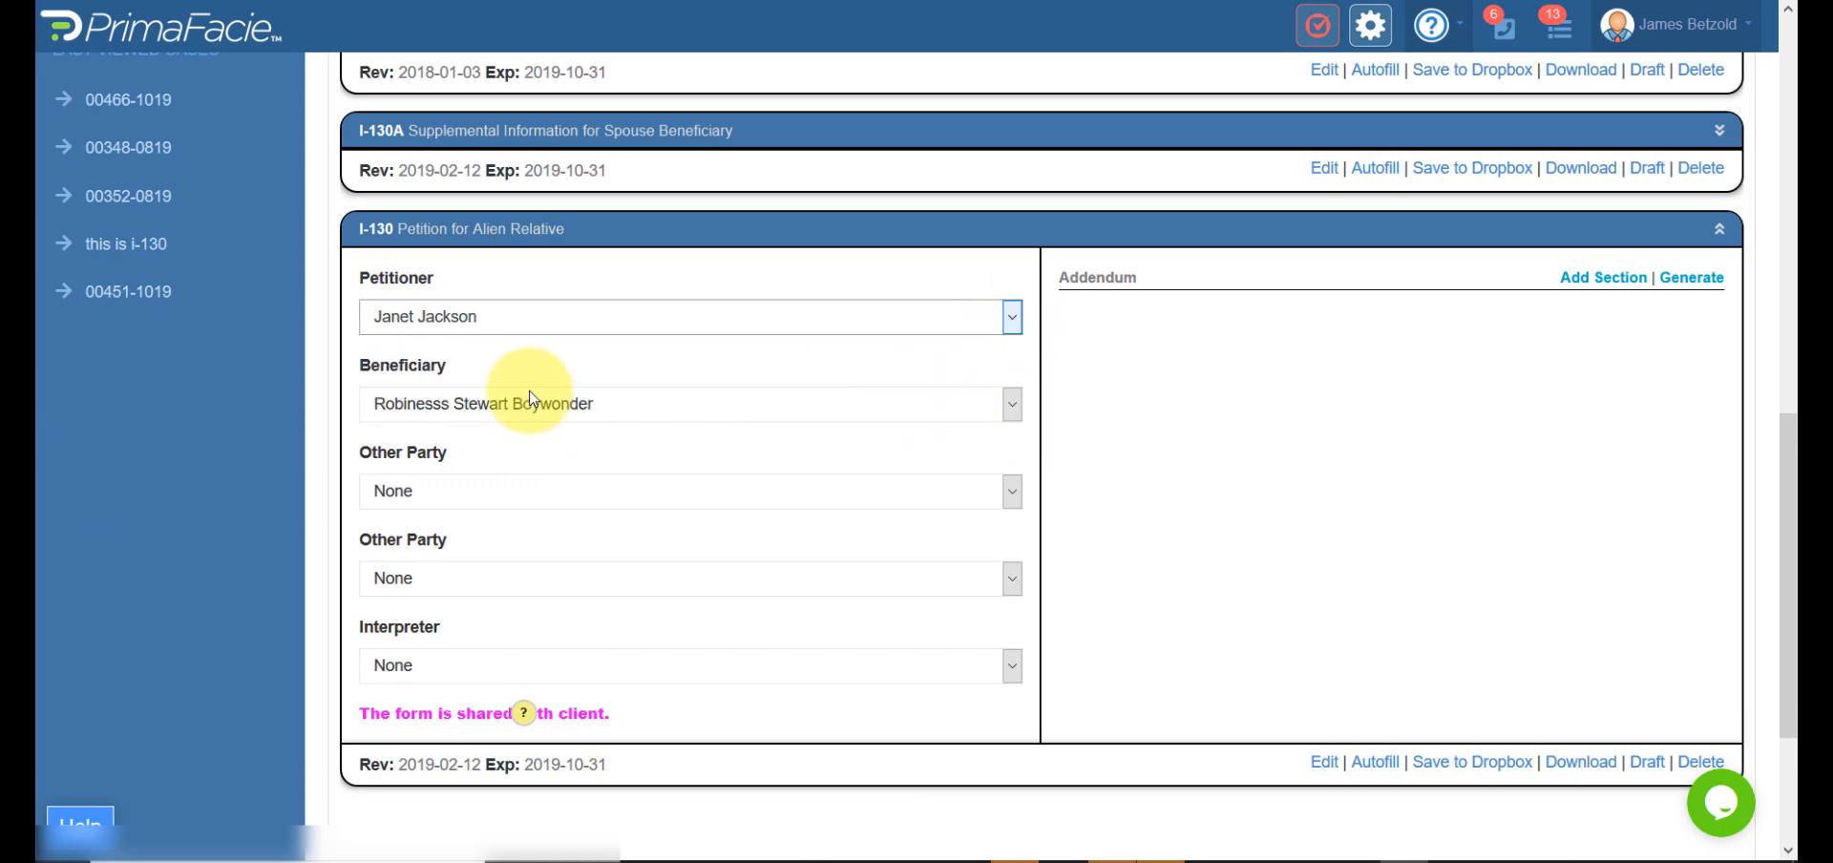
{"action": "left_click", "coordinate": [1012, 666]}
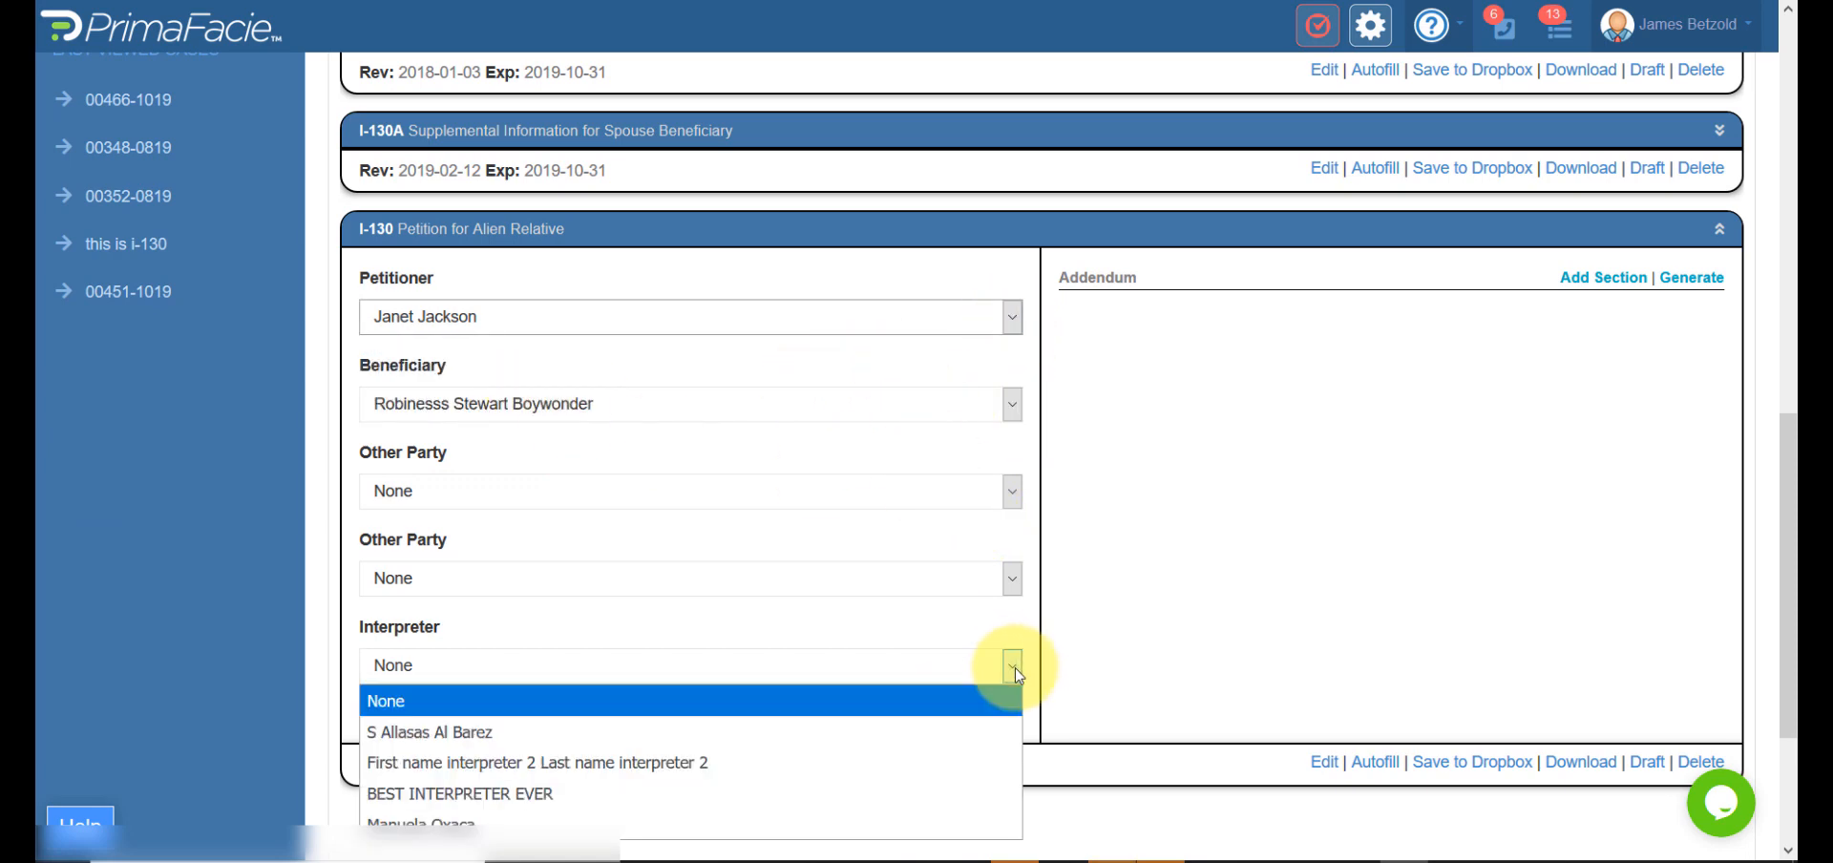
{"action": "left_click", "coordinate": [804, 794]}
{"action": "left_click", "coordinate": [829, 504]}
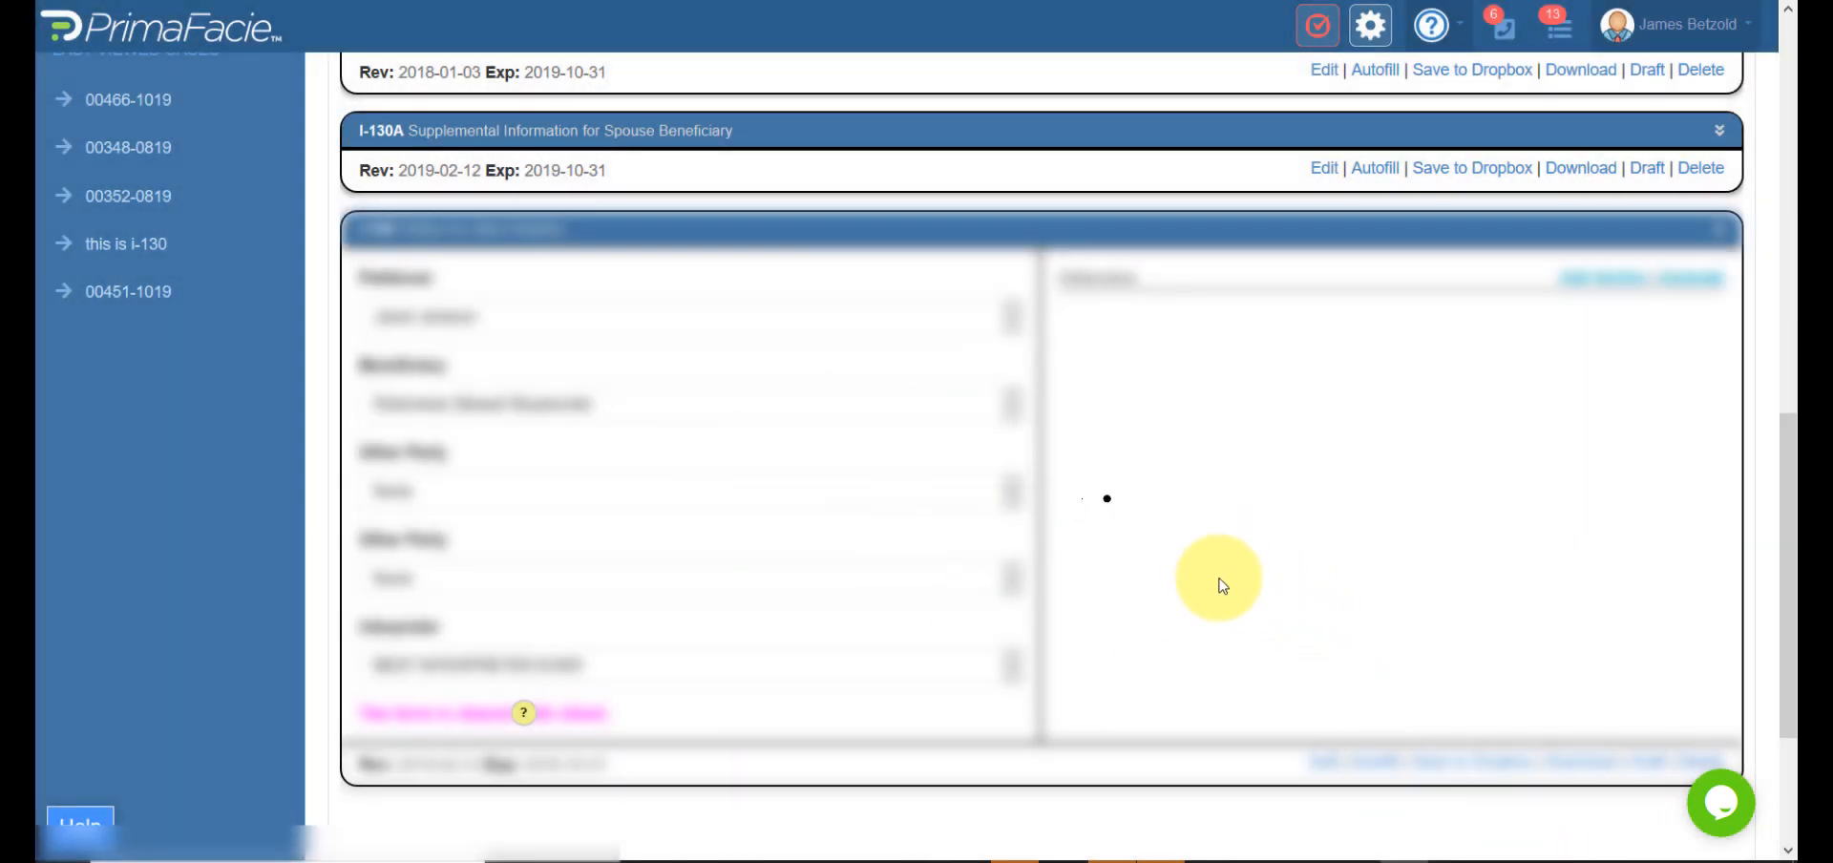
{"action": "left_click", "coordinate": [1323, 766]}
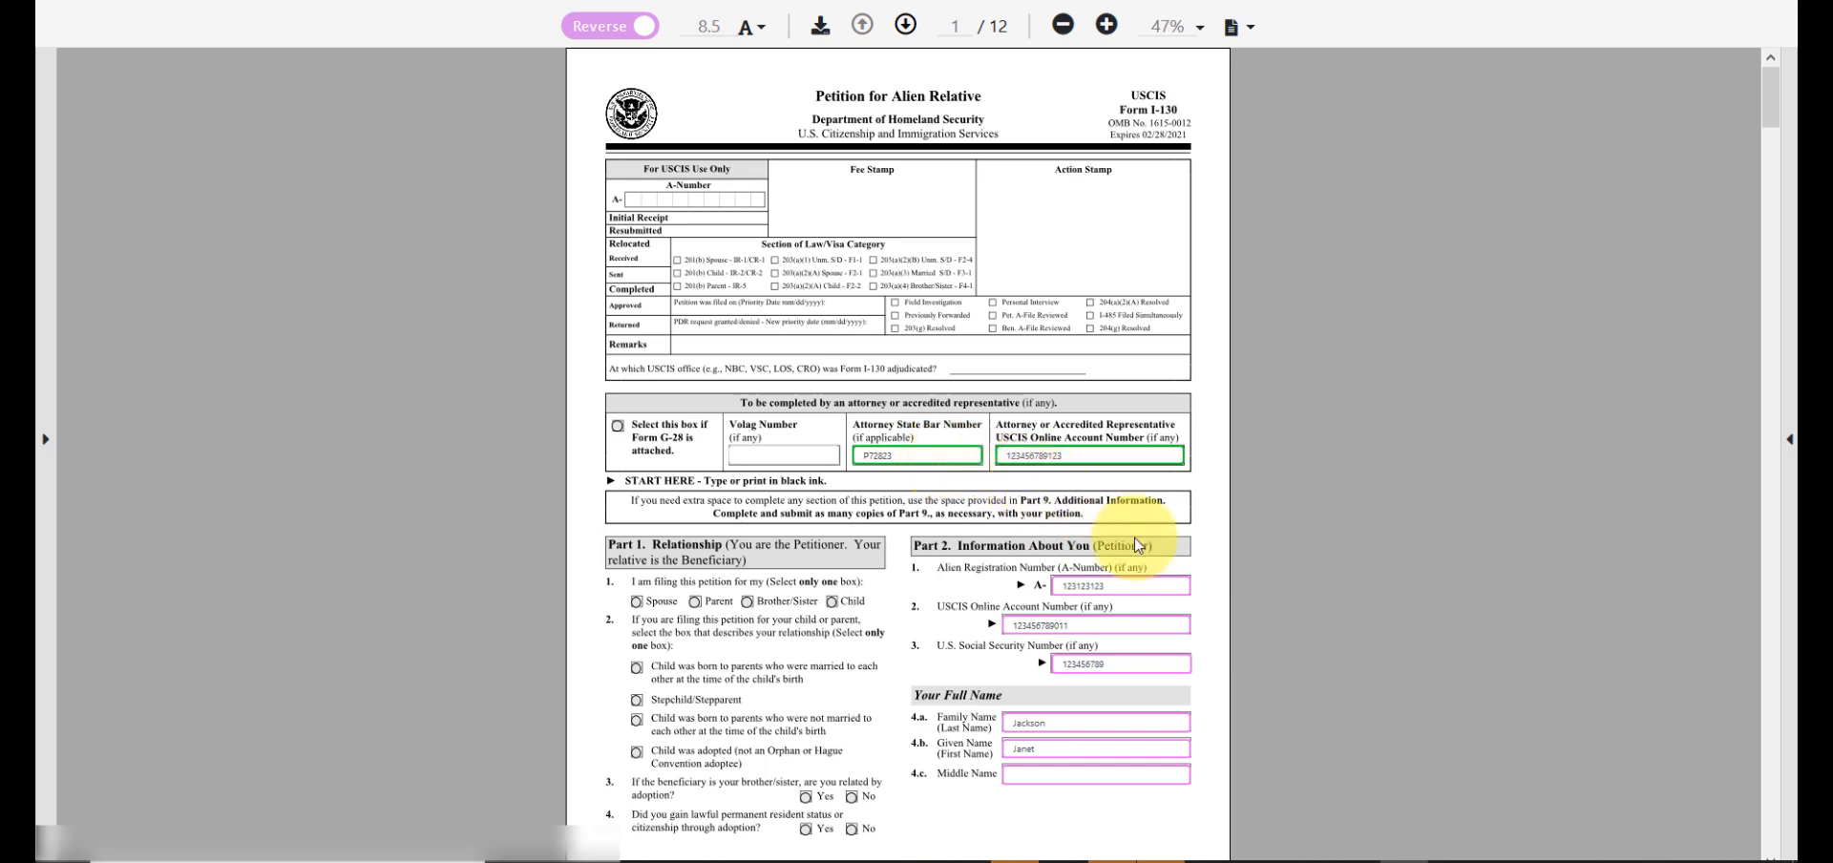
Turn off reverse autofill for the I-130 and look through the field outlines on its pages.
{"action": "scroll", "coordinate": [1134, 537], "scroll_direction": "down", "scroll_amount": 3}
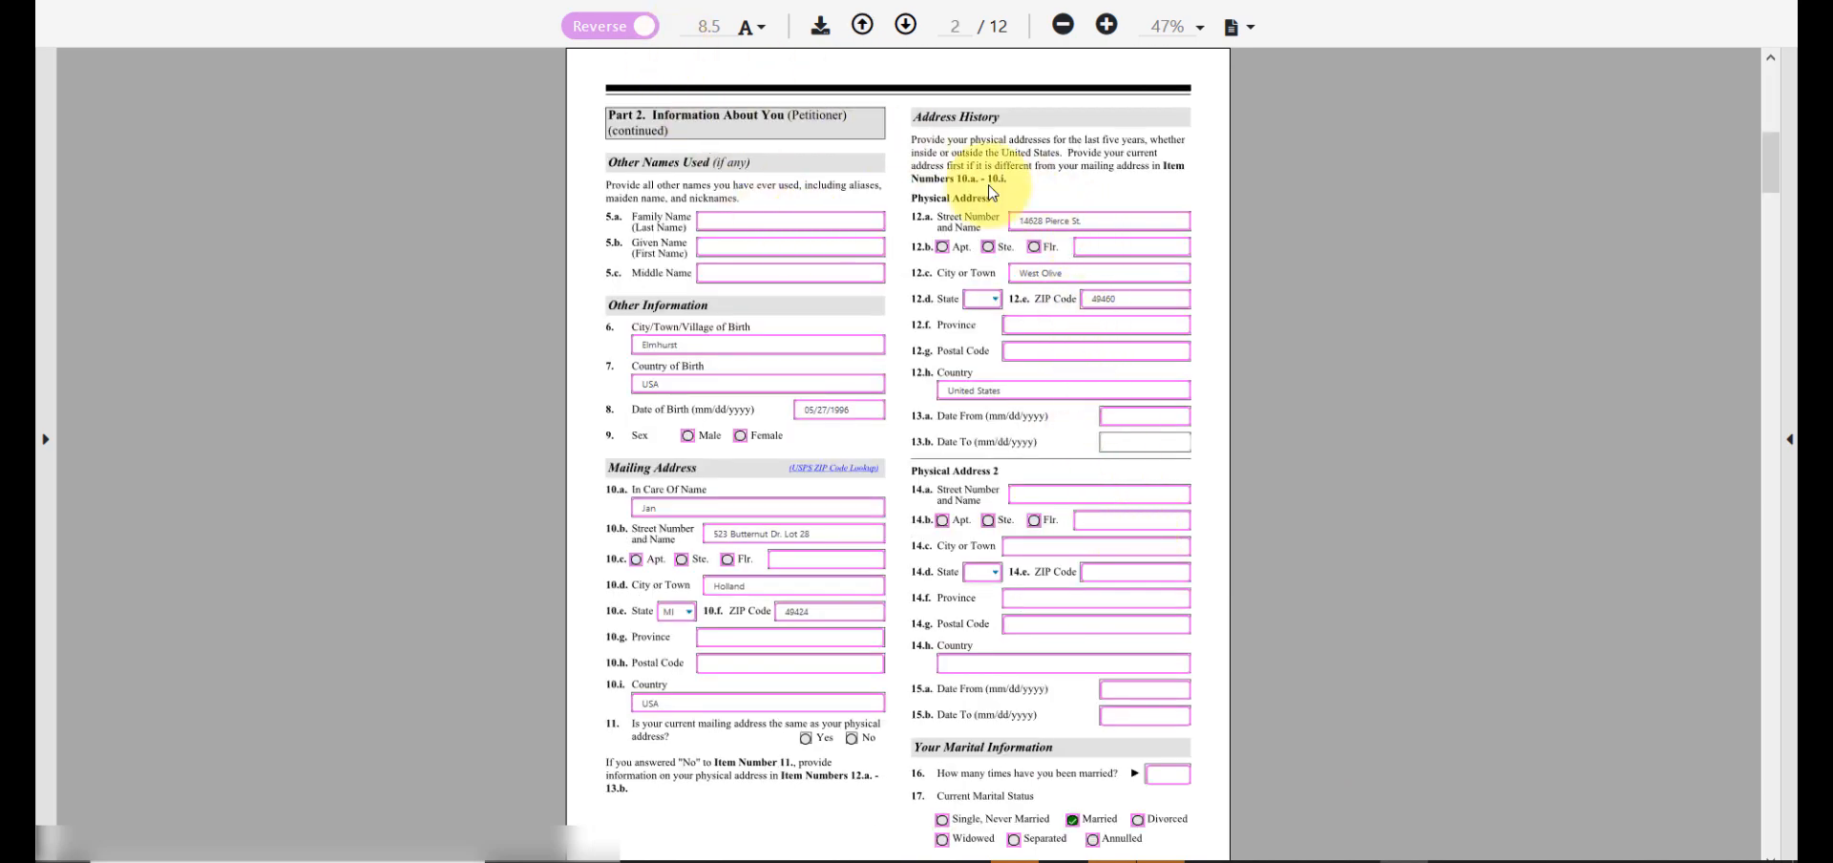
{"action": "scroll", "coordinate": [1135, 315], "scroll_direction": "up", "scroll_amount": 3}
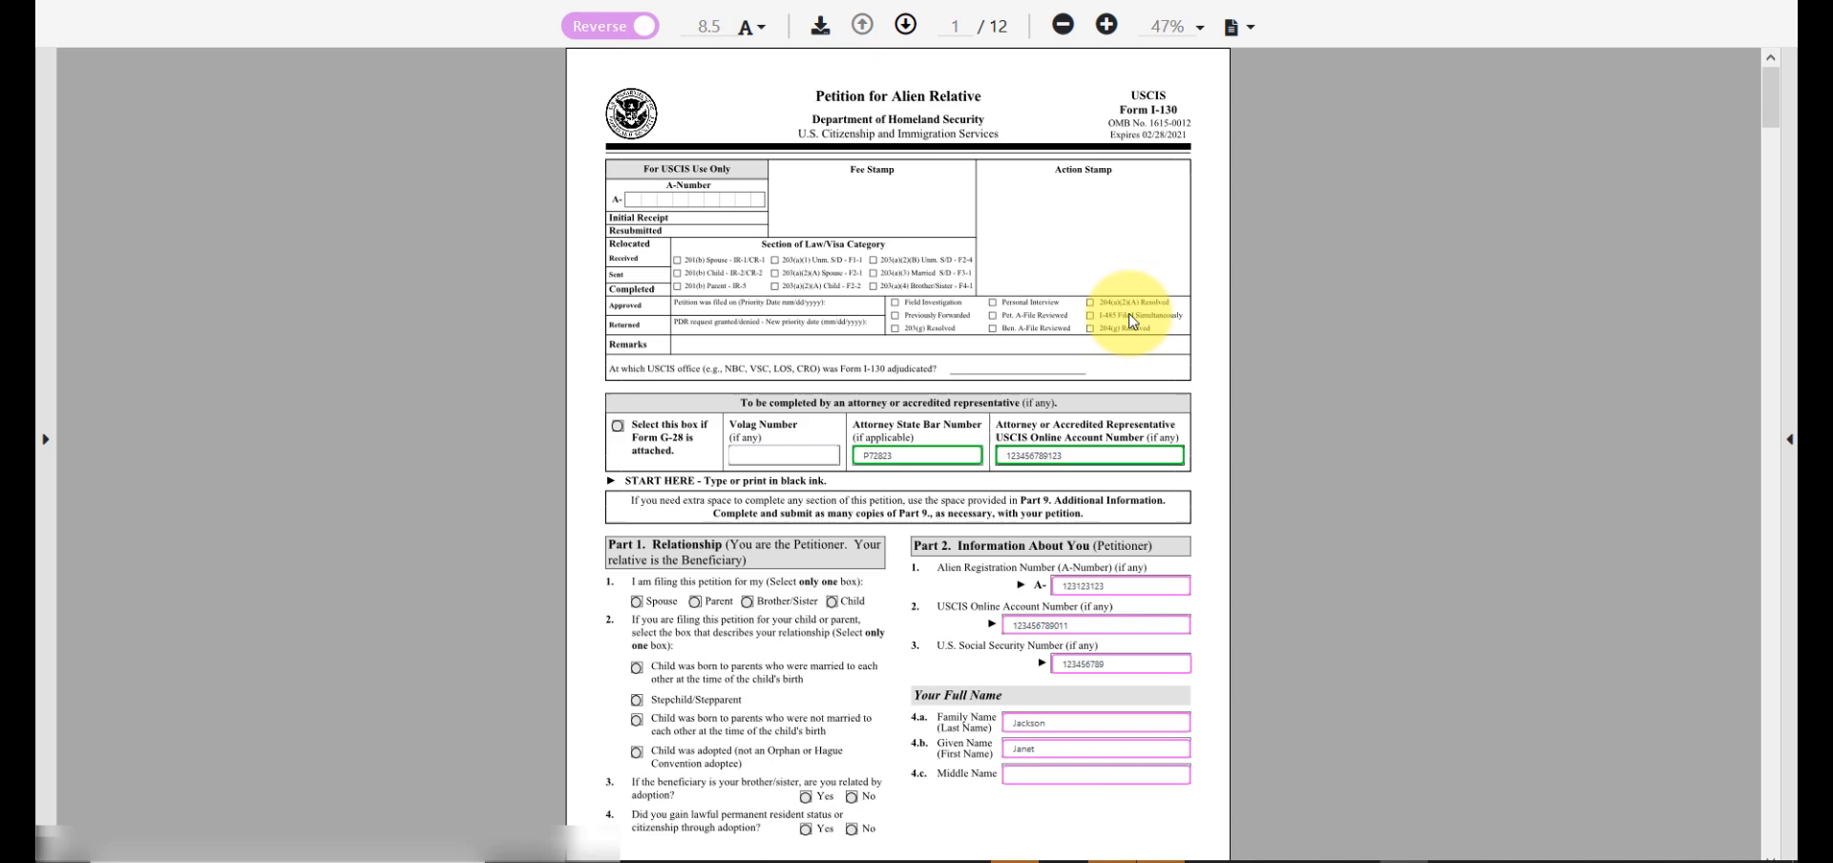
{"action": "left_click", "coordinate": [603, 36]}
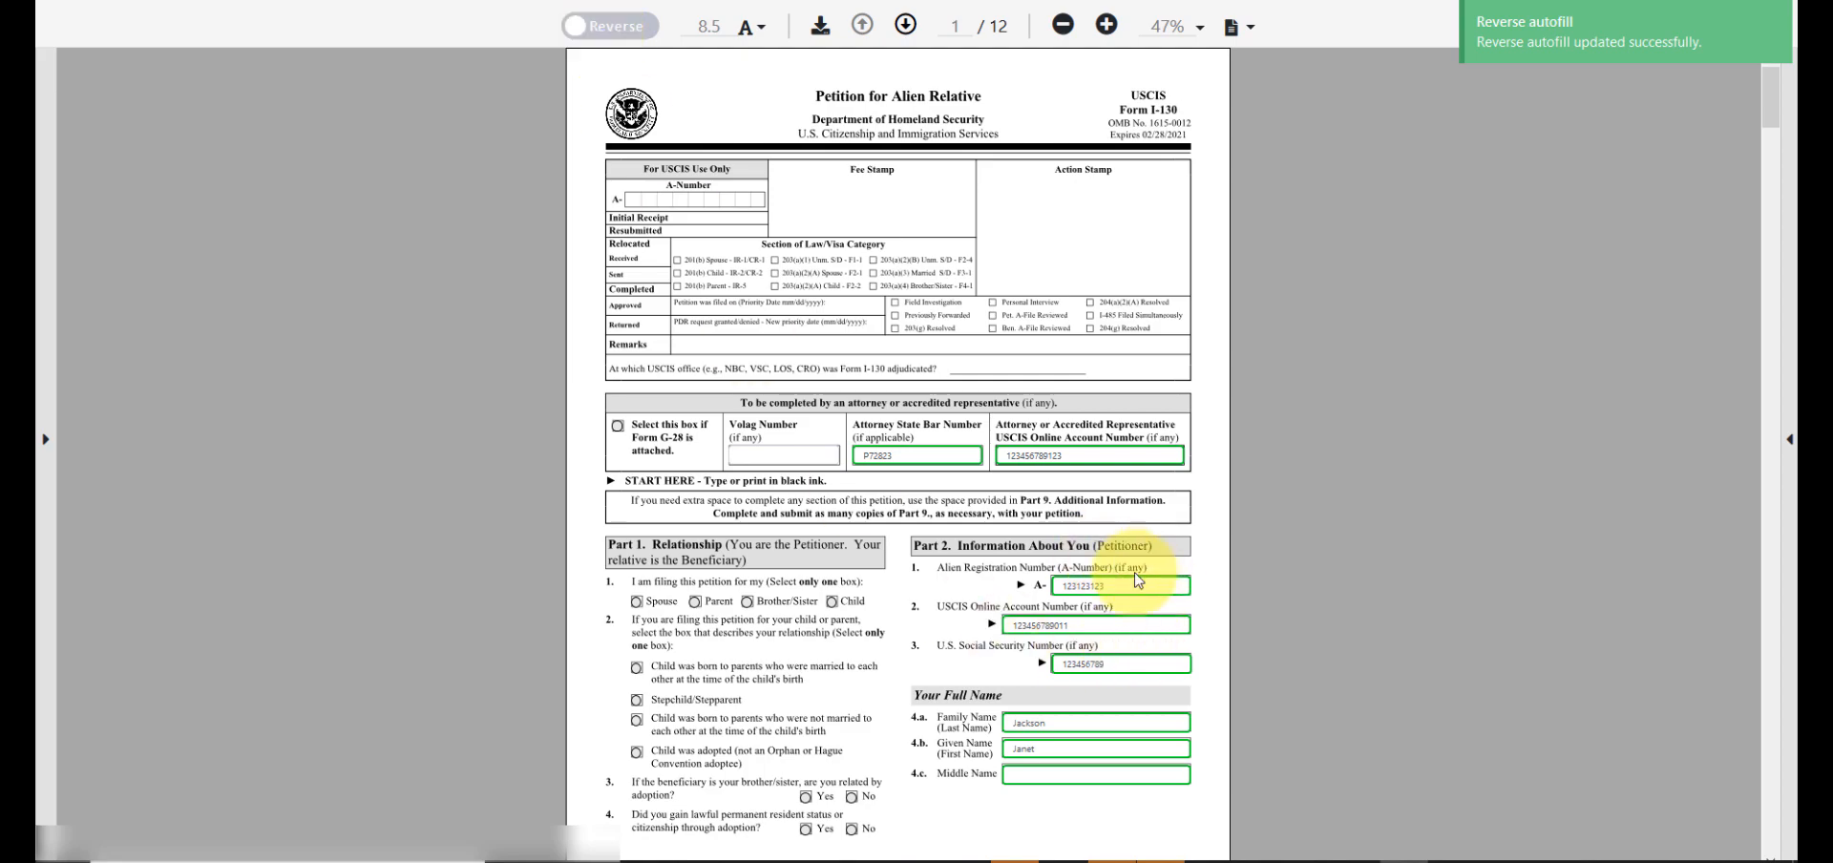
{"action": "scroll", "coordinate": [1141, 582], "scroll_direction": "down", "scroll_amount": 15}
{"action": "scroll", "coordinate": [1141, 583], "scroll_direction": "down", "scroll_amount": 20}
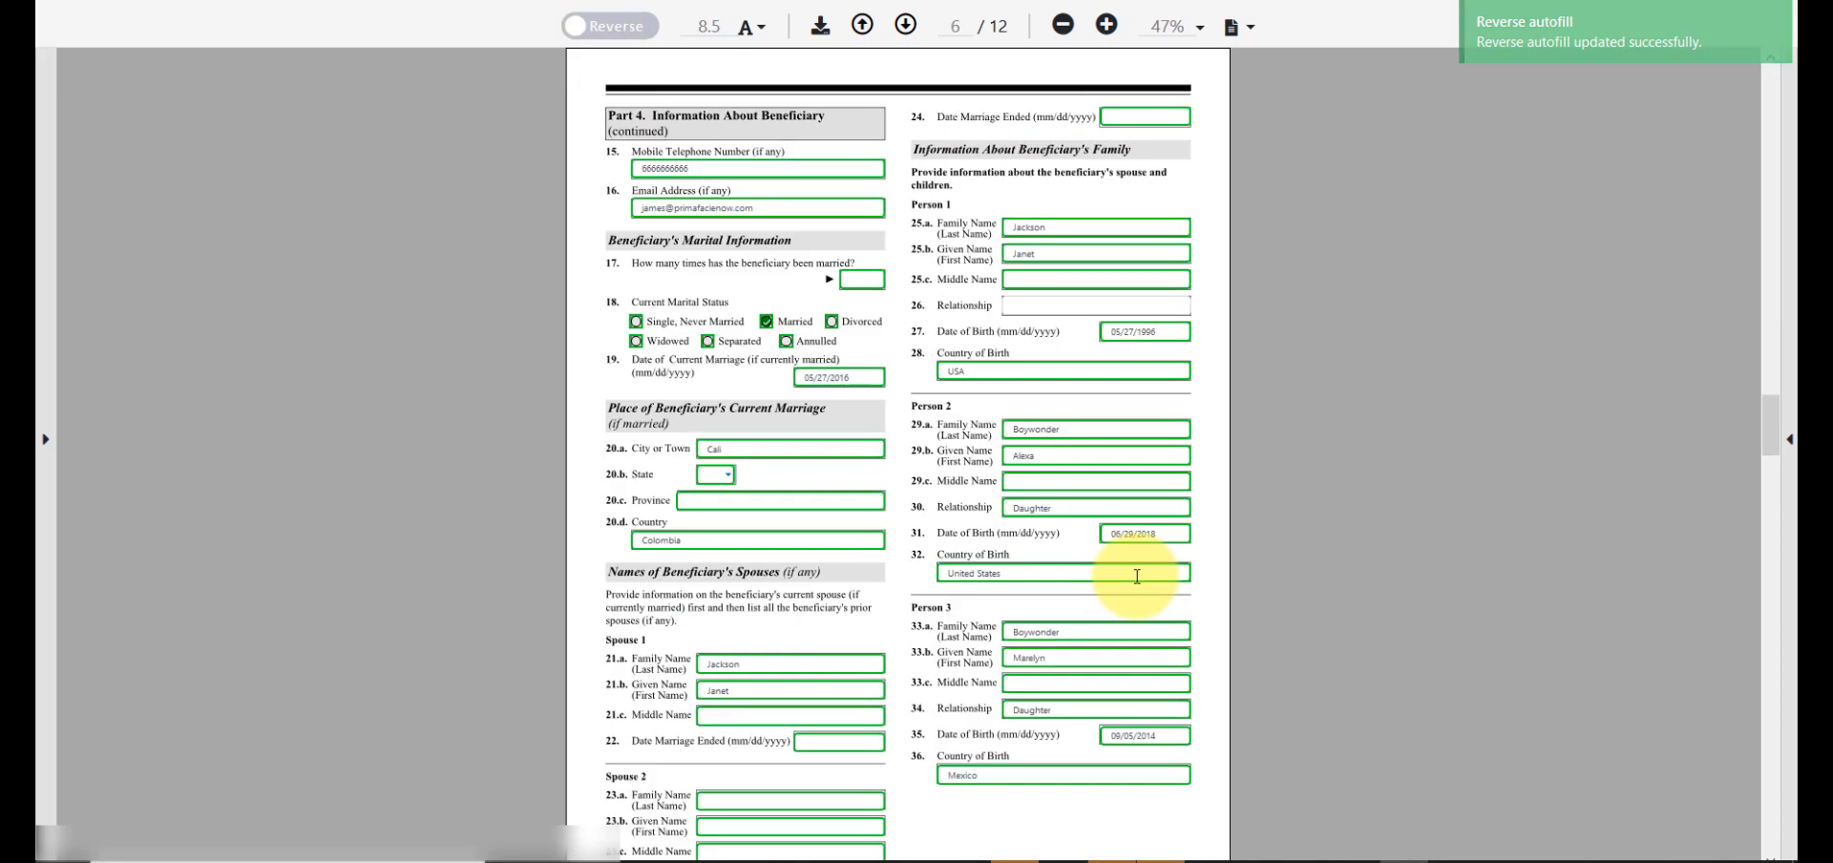
{"action": "scroll", "coordinate": [1127, 580], "scroll_direction": "up", "scroll_amount": 20}
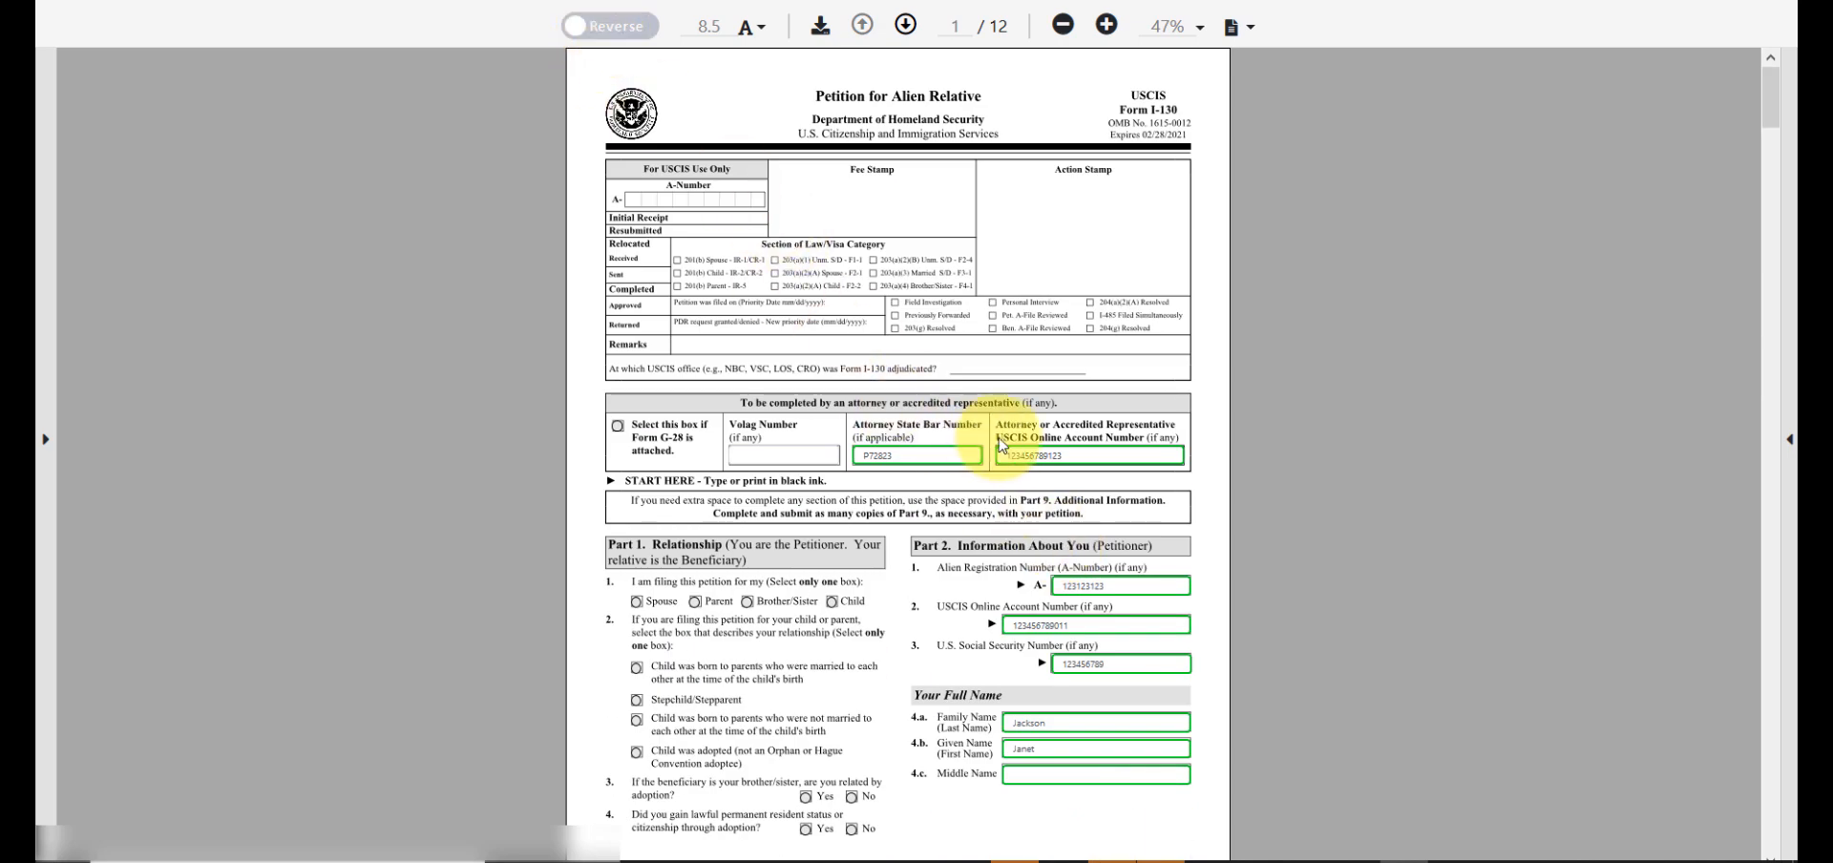
Change the last digits of the petitioner's Alien Registration Number in Part 2 with reverse autofill off.
{"action": "left_click_drag", "start_coordinate": [1773, 107], "coordinate": [1768, 118]}
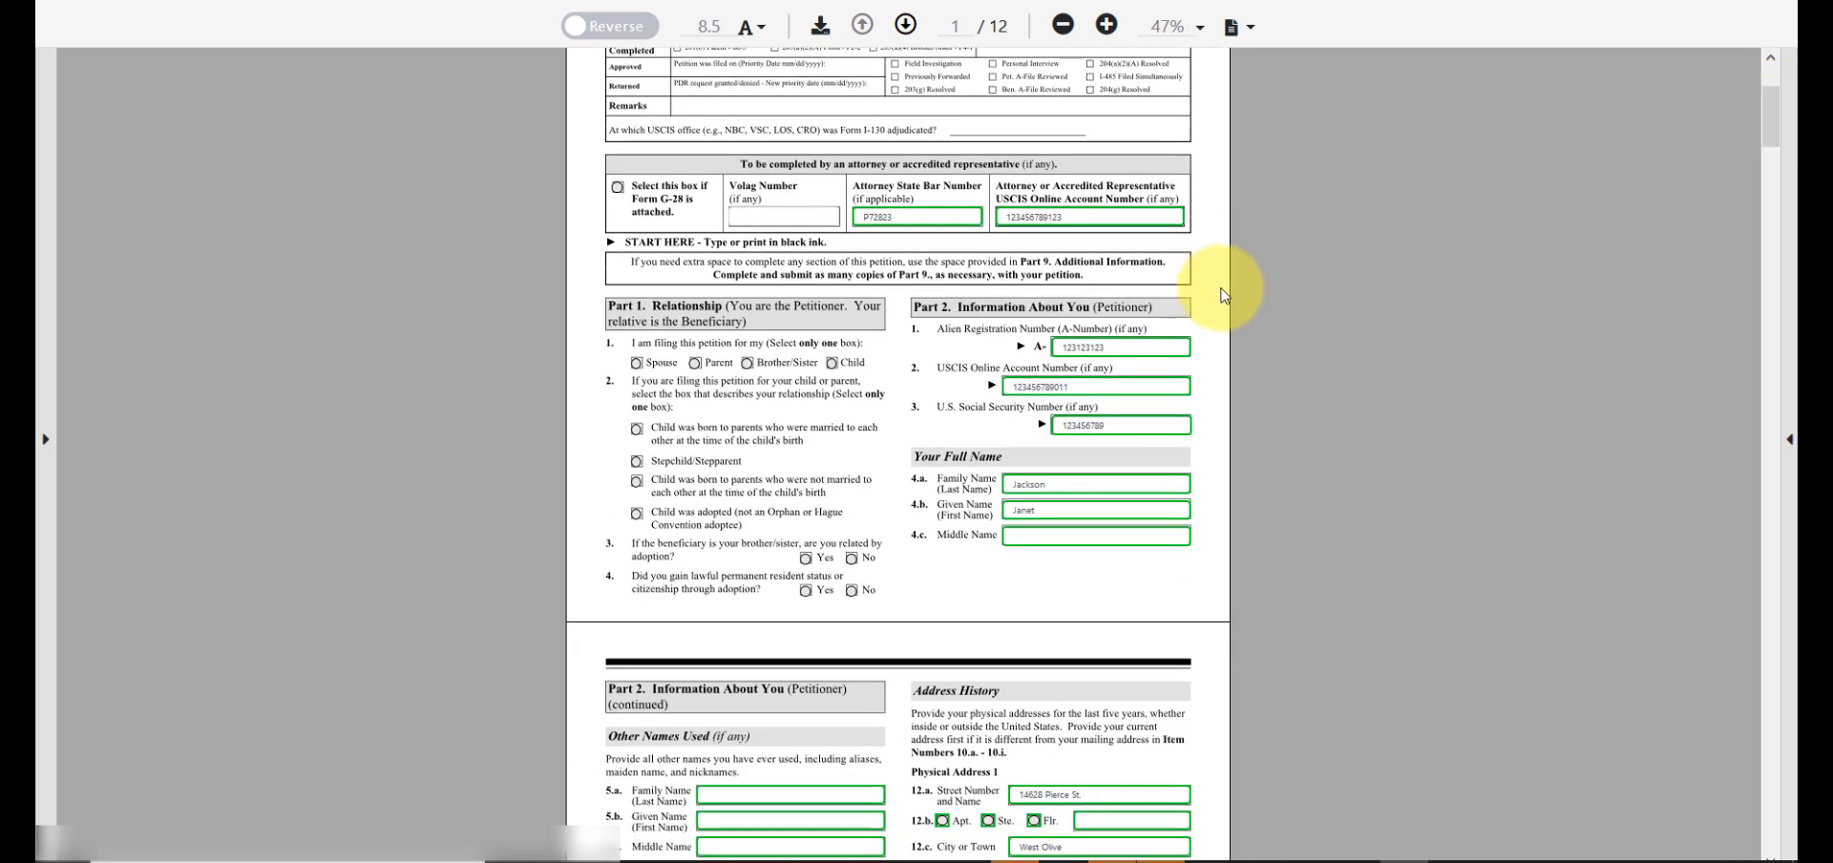
{"action": "left_click", "coordinate": [1128, 348]}
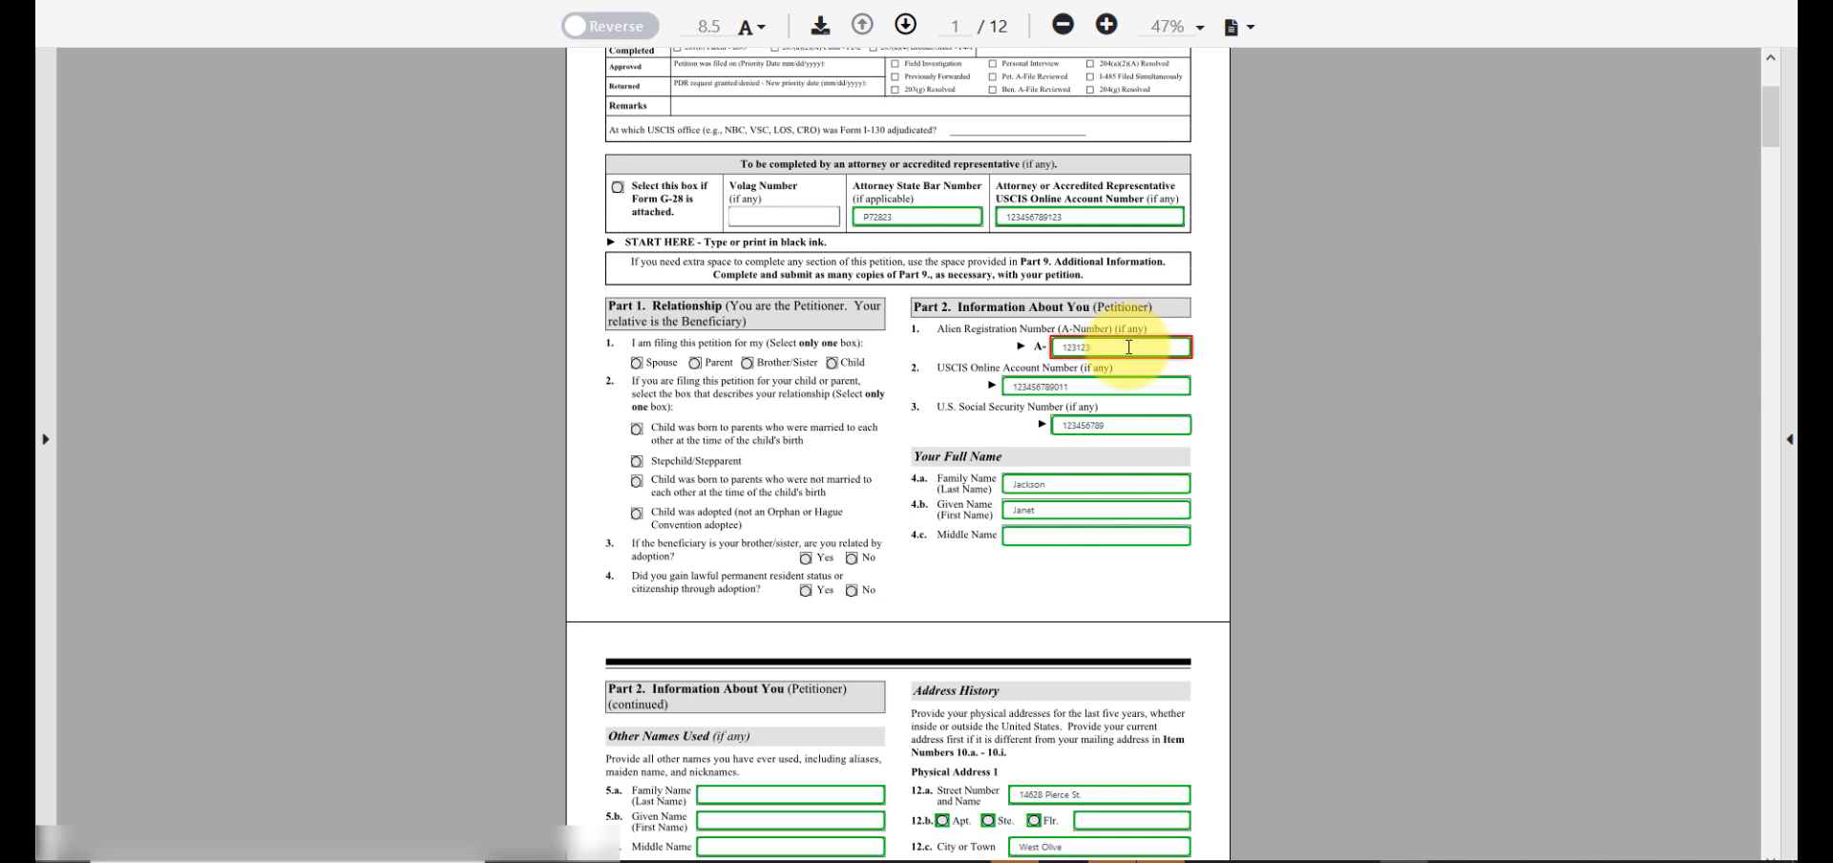
{"action": "left_click", "coordinate": [1211, 360]}
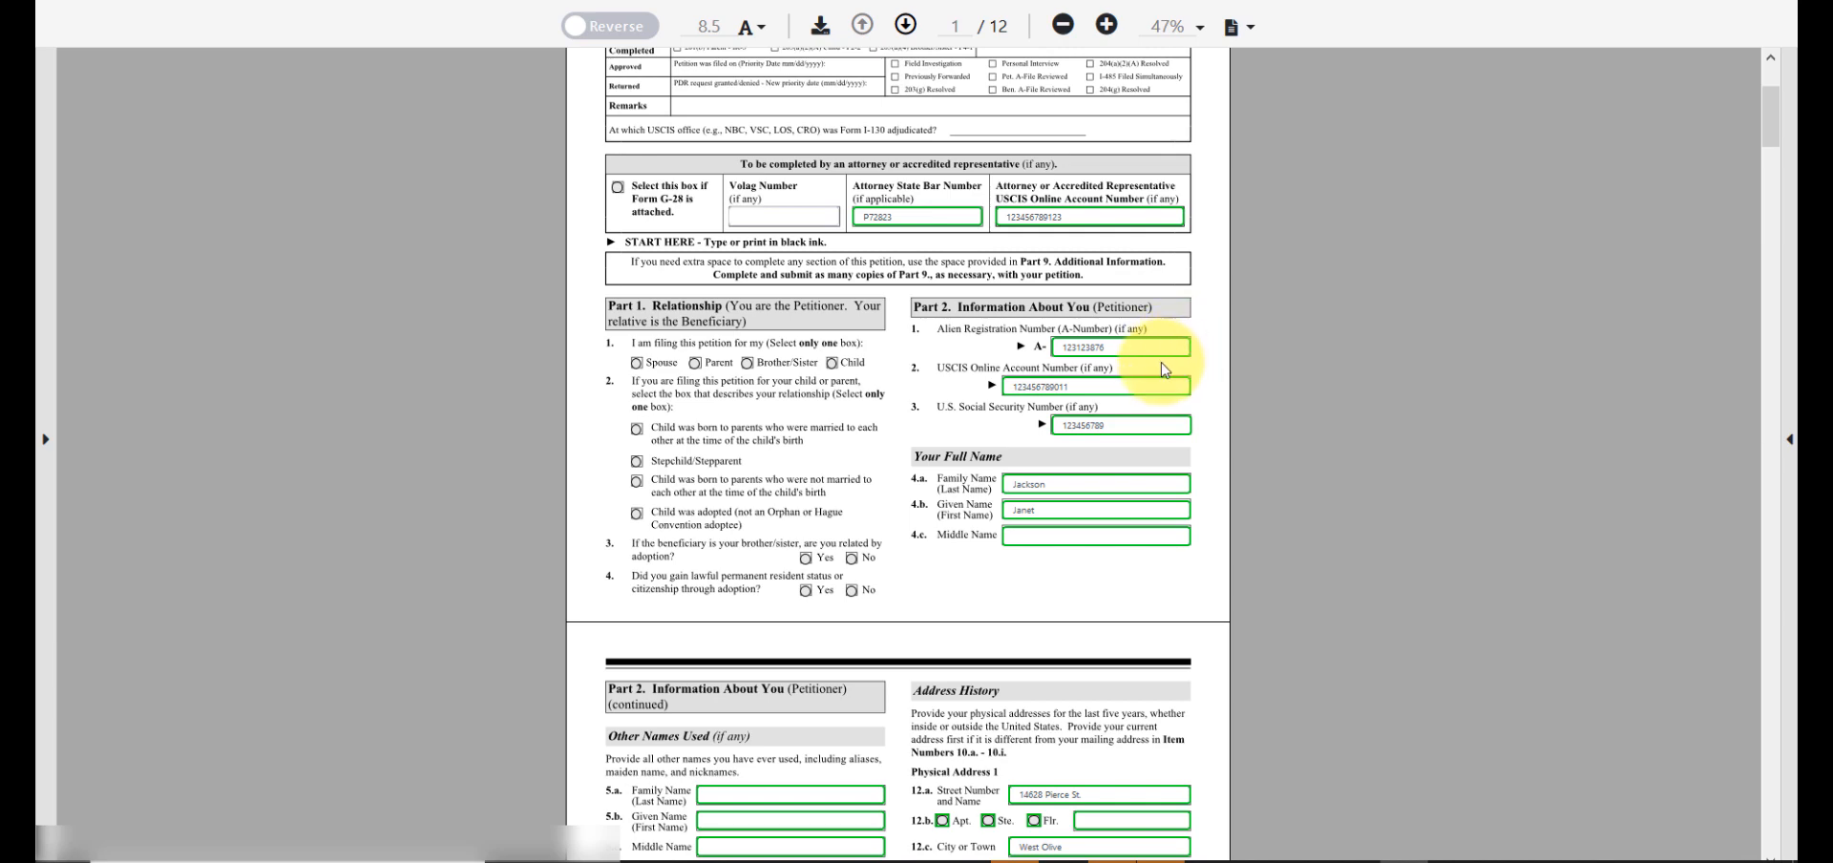
Enable reverse autofill and replace the petitioner's Alien Registration Number in Part 2 with a new nine-digit number.
{"action": "left_click", "coordinate": [605, 30]}
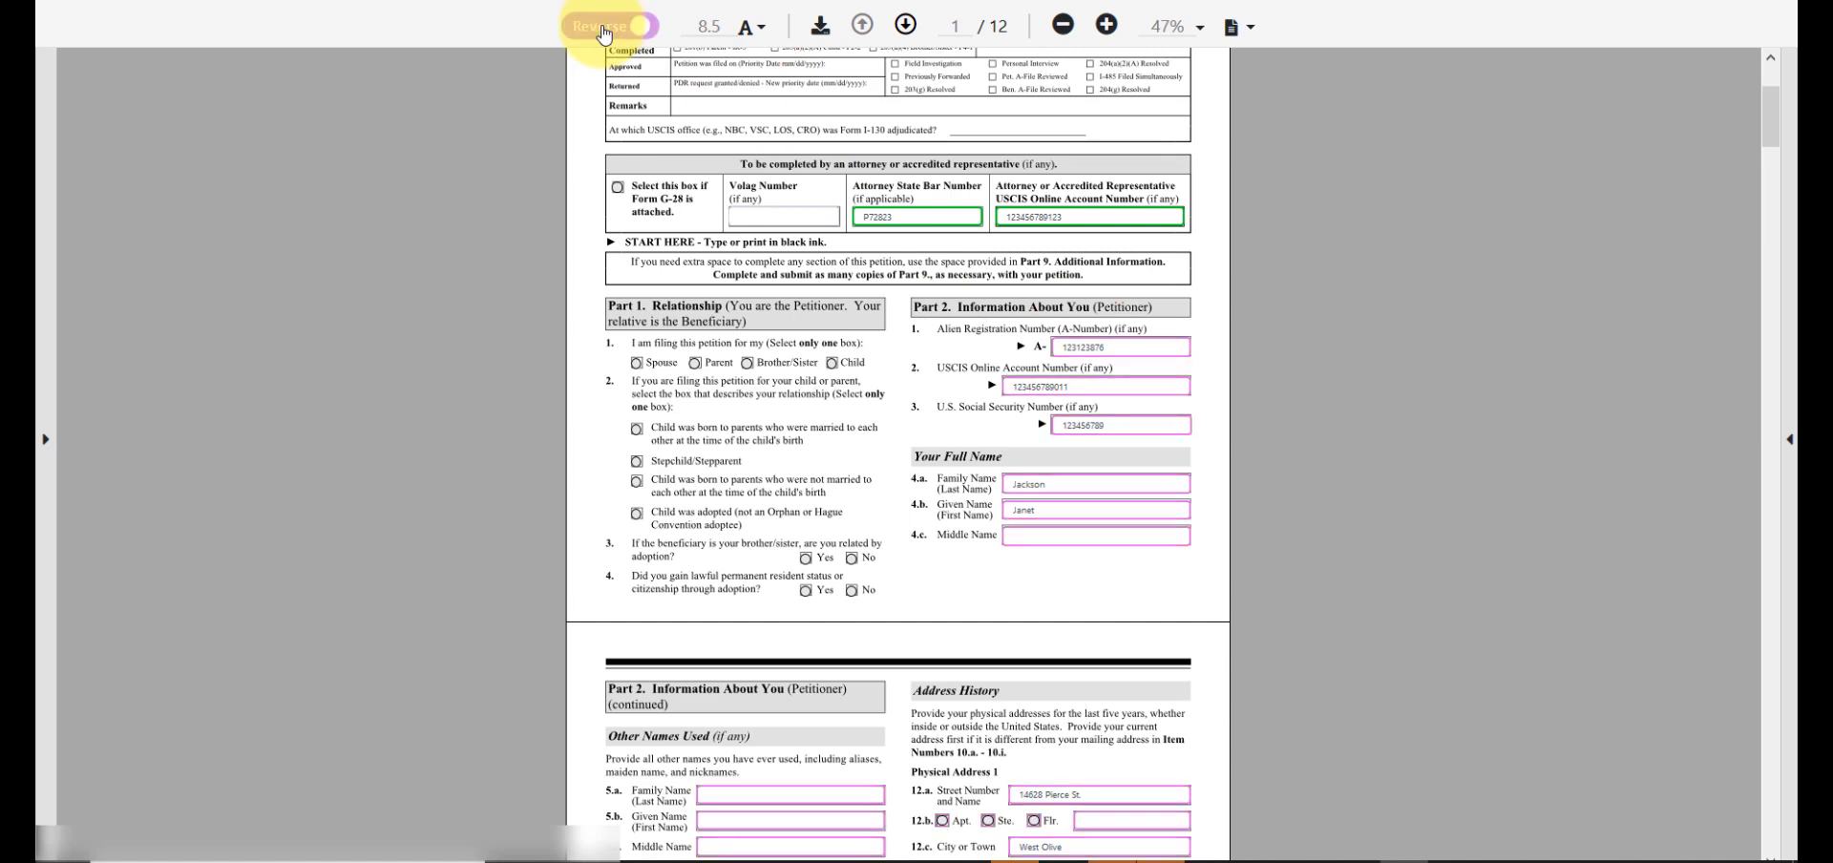
{"action": "left_click", "coordinate": [1132, 347]}
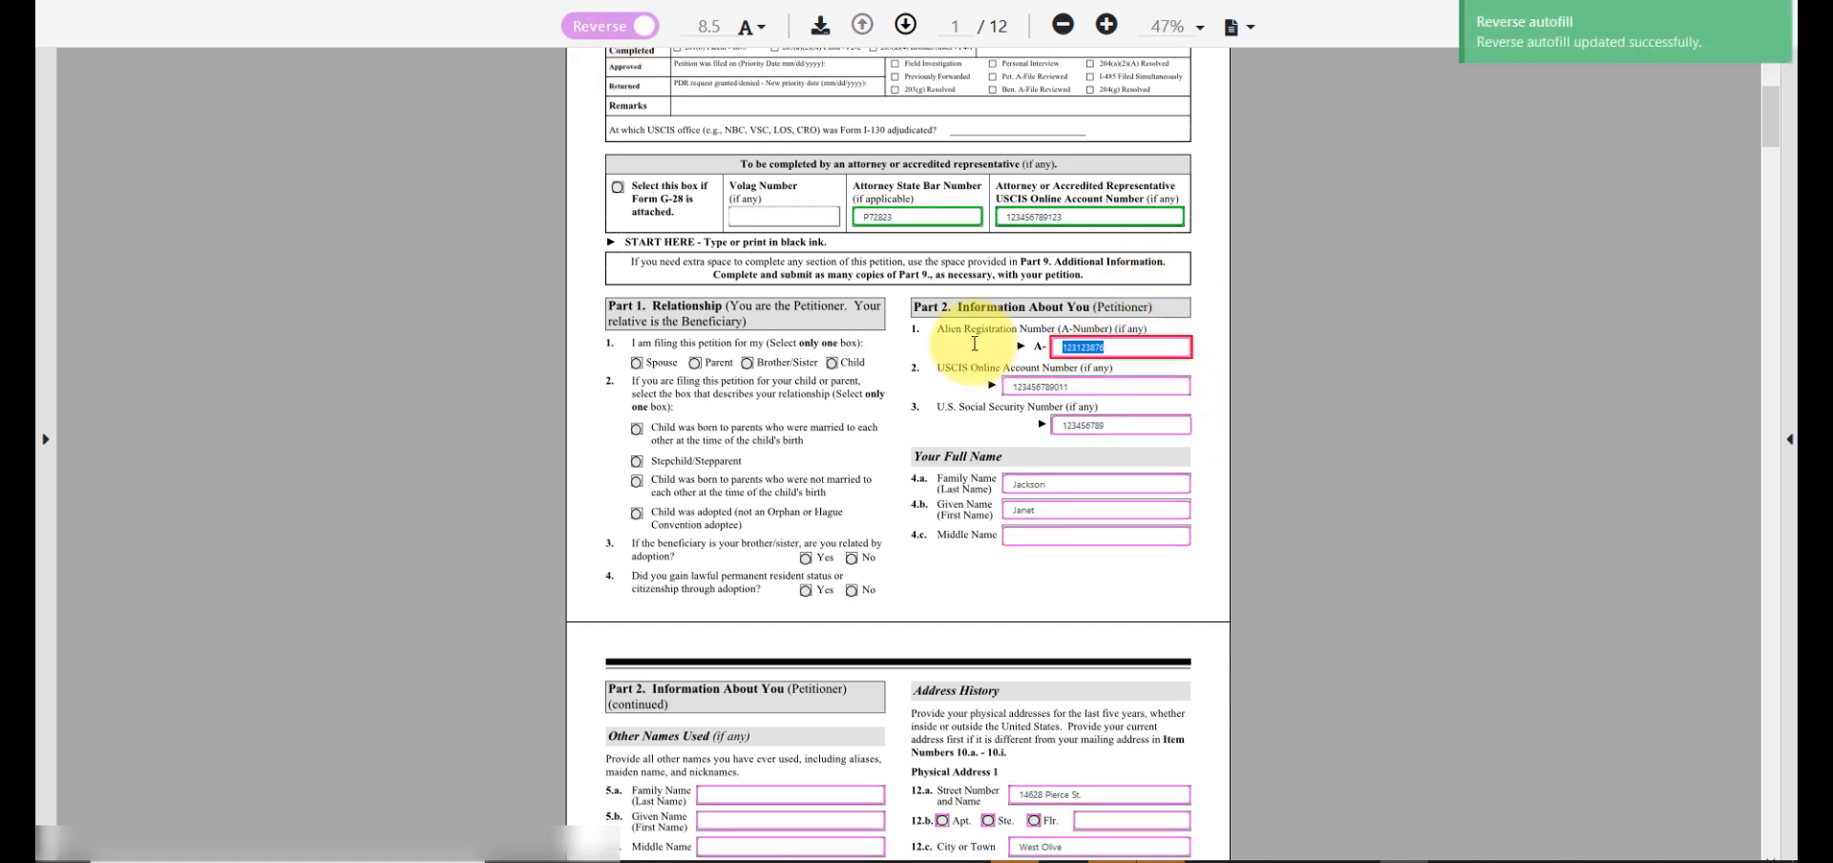
{"action": "type", "text": "999999999"}
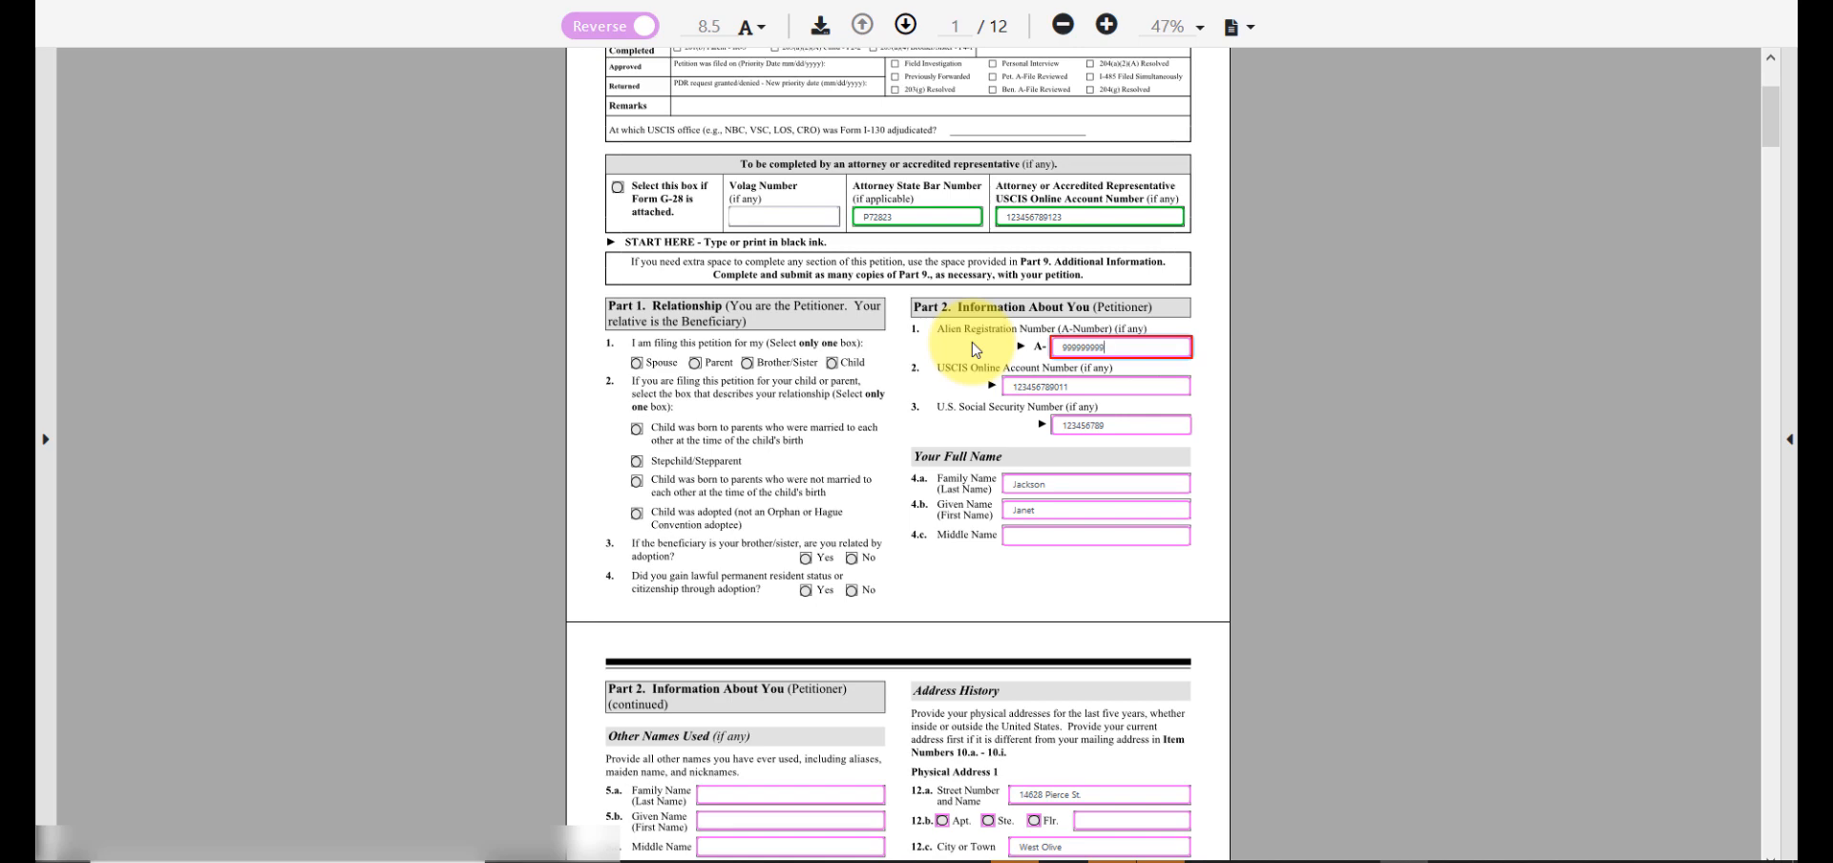
{"action": "key", "text": "Tab"}
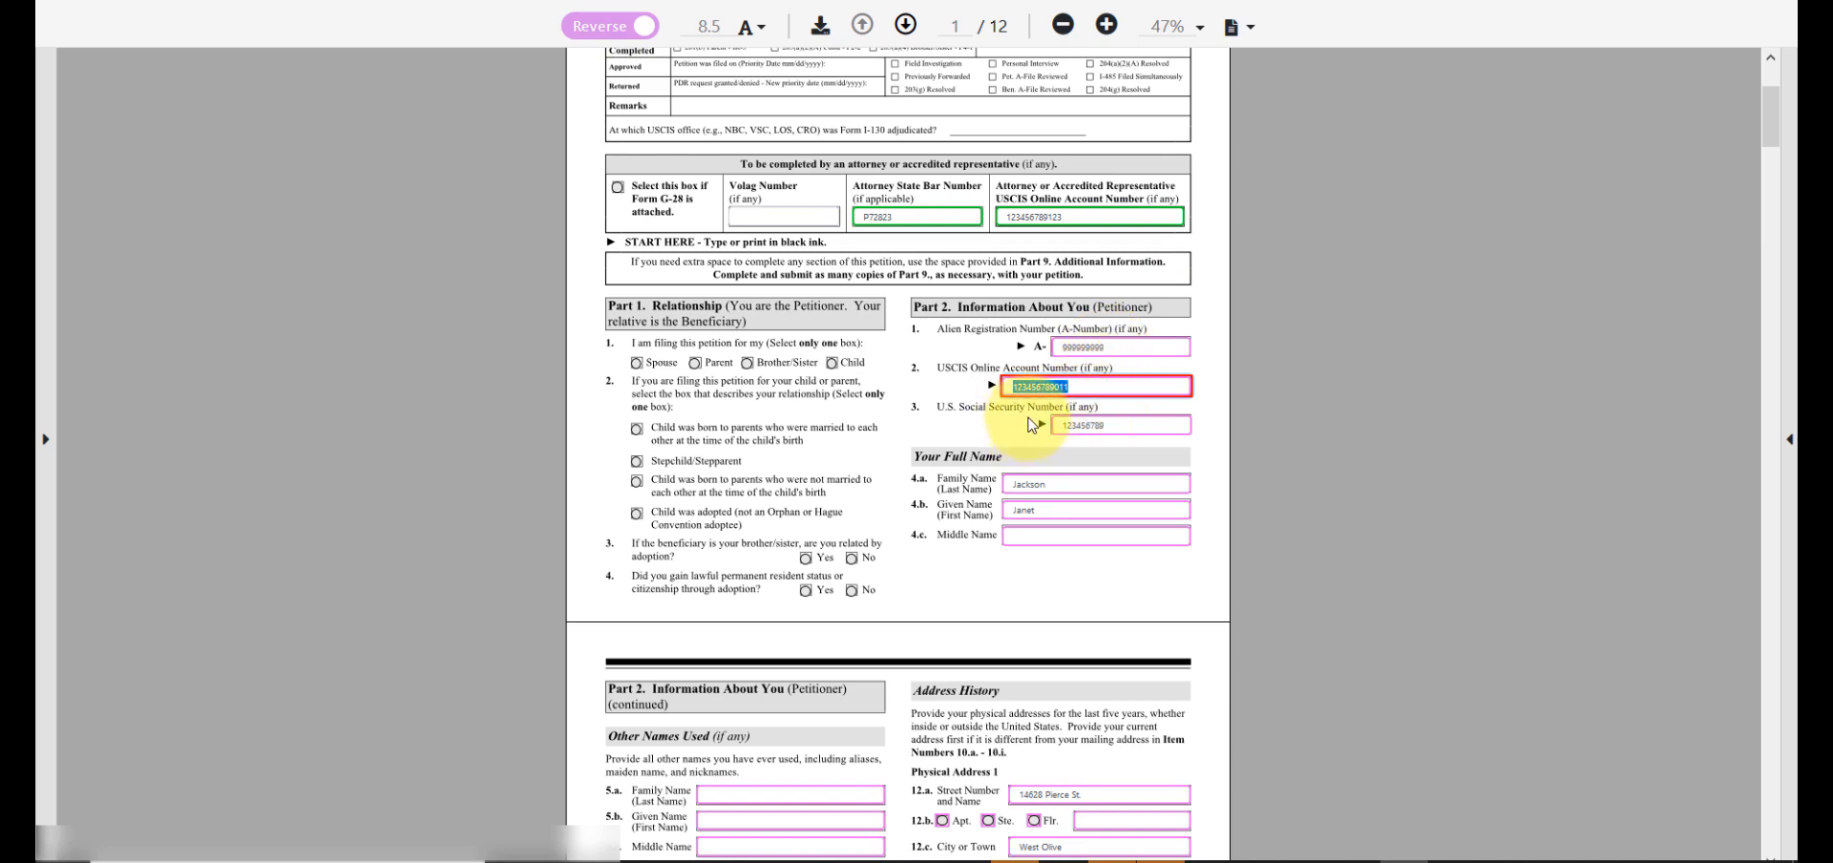
Enter the petitioner's middle name in item 4.c of Part 2.
{"action": "scroll", "coordinate": [1028, 420], "scroll_direction": "down", "scroll_amount": 5}
{"action": "scroll", "coordinate": [1019, 377], "scroll_direction": "up", "scroll_amount": 8}
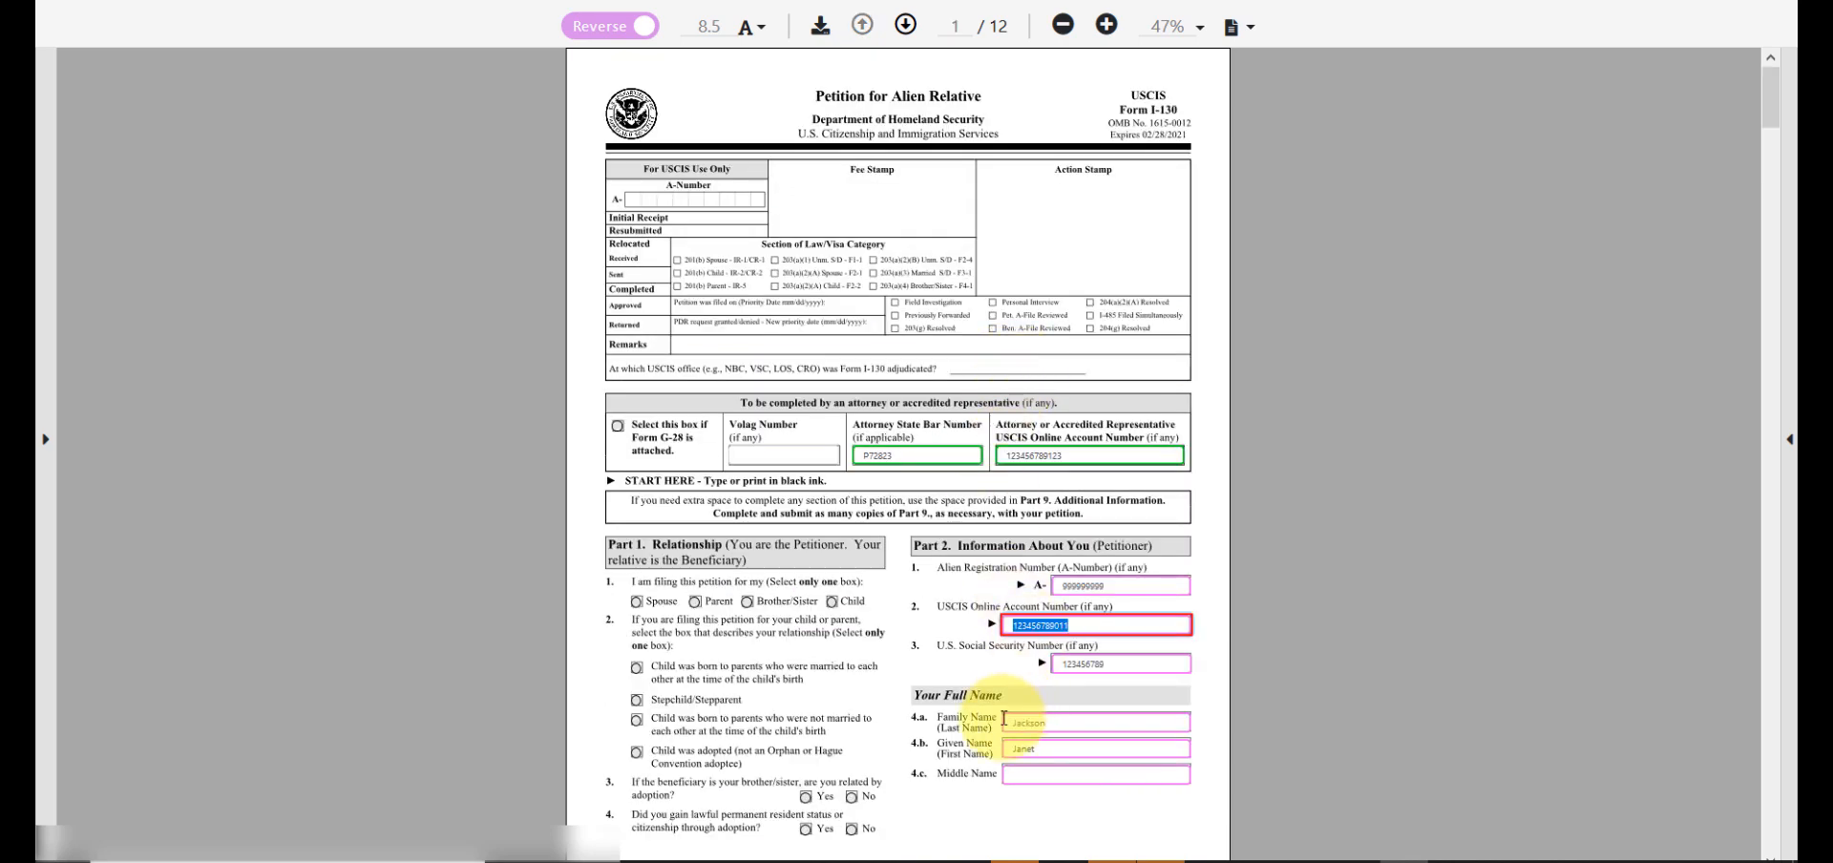
{"action": "left_click", "coordinate": [1042, 773]}
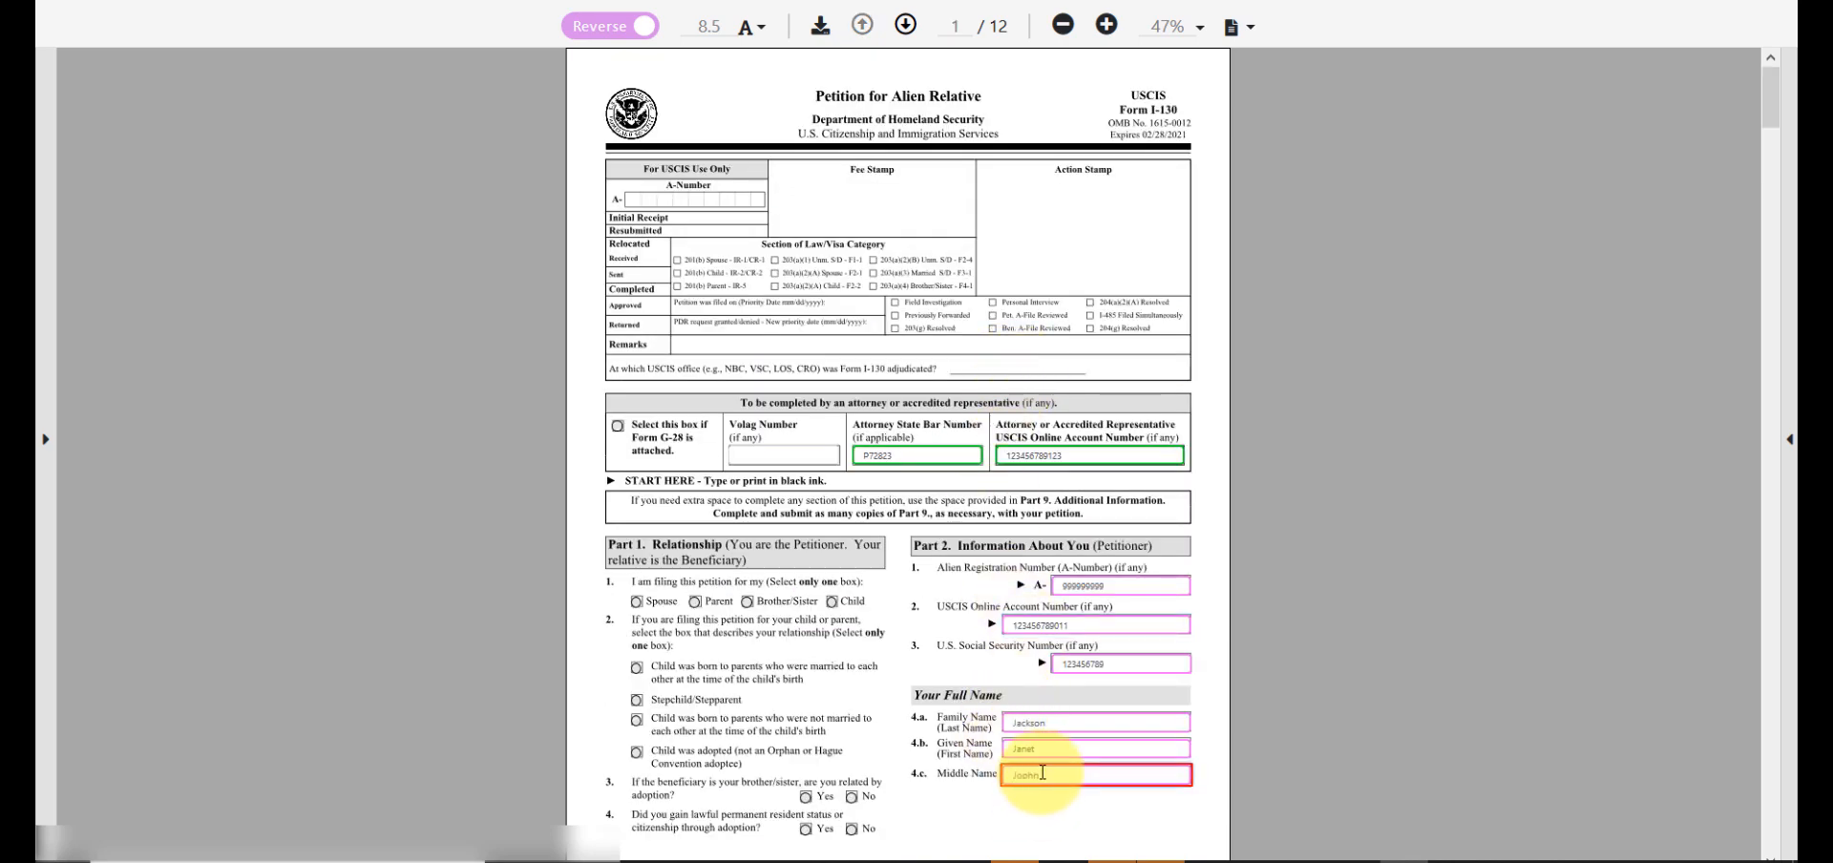
{"action": "scroll", "coordinate": [1038, 764], "scroll_direction": "down", "scroll_amount": 5}
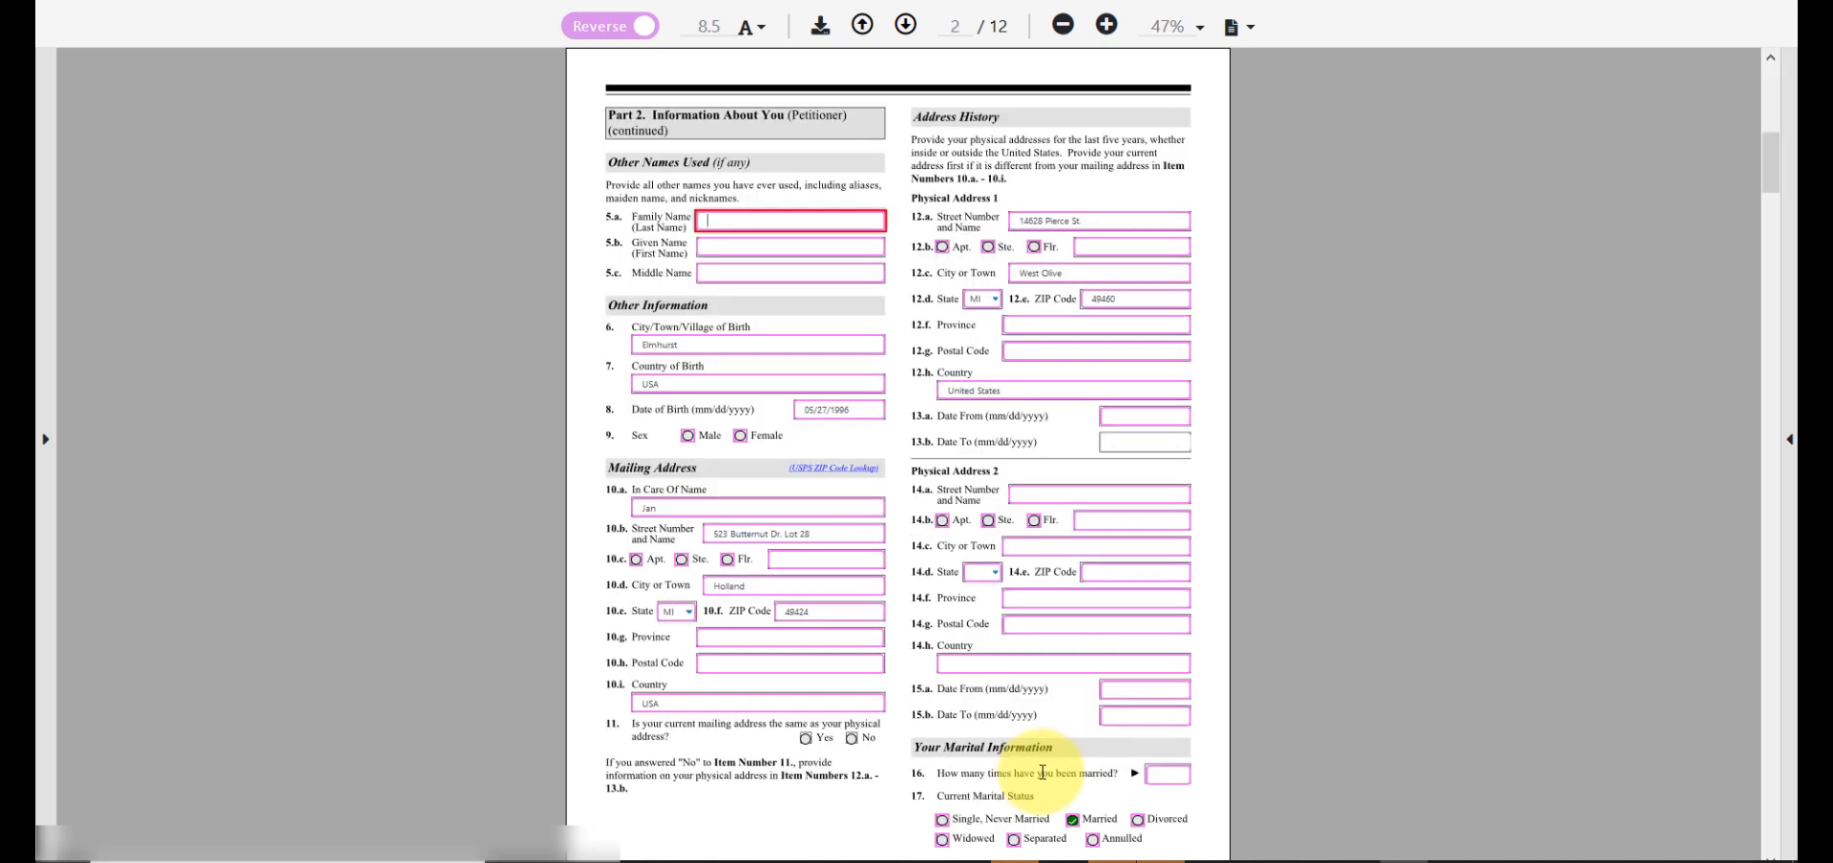
{"action": "scroll", "coordinate": [1040, 611], "scroll_direction": "up", "scroll_amount": 5}
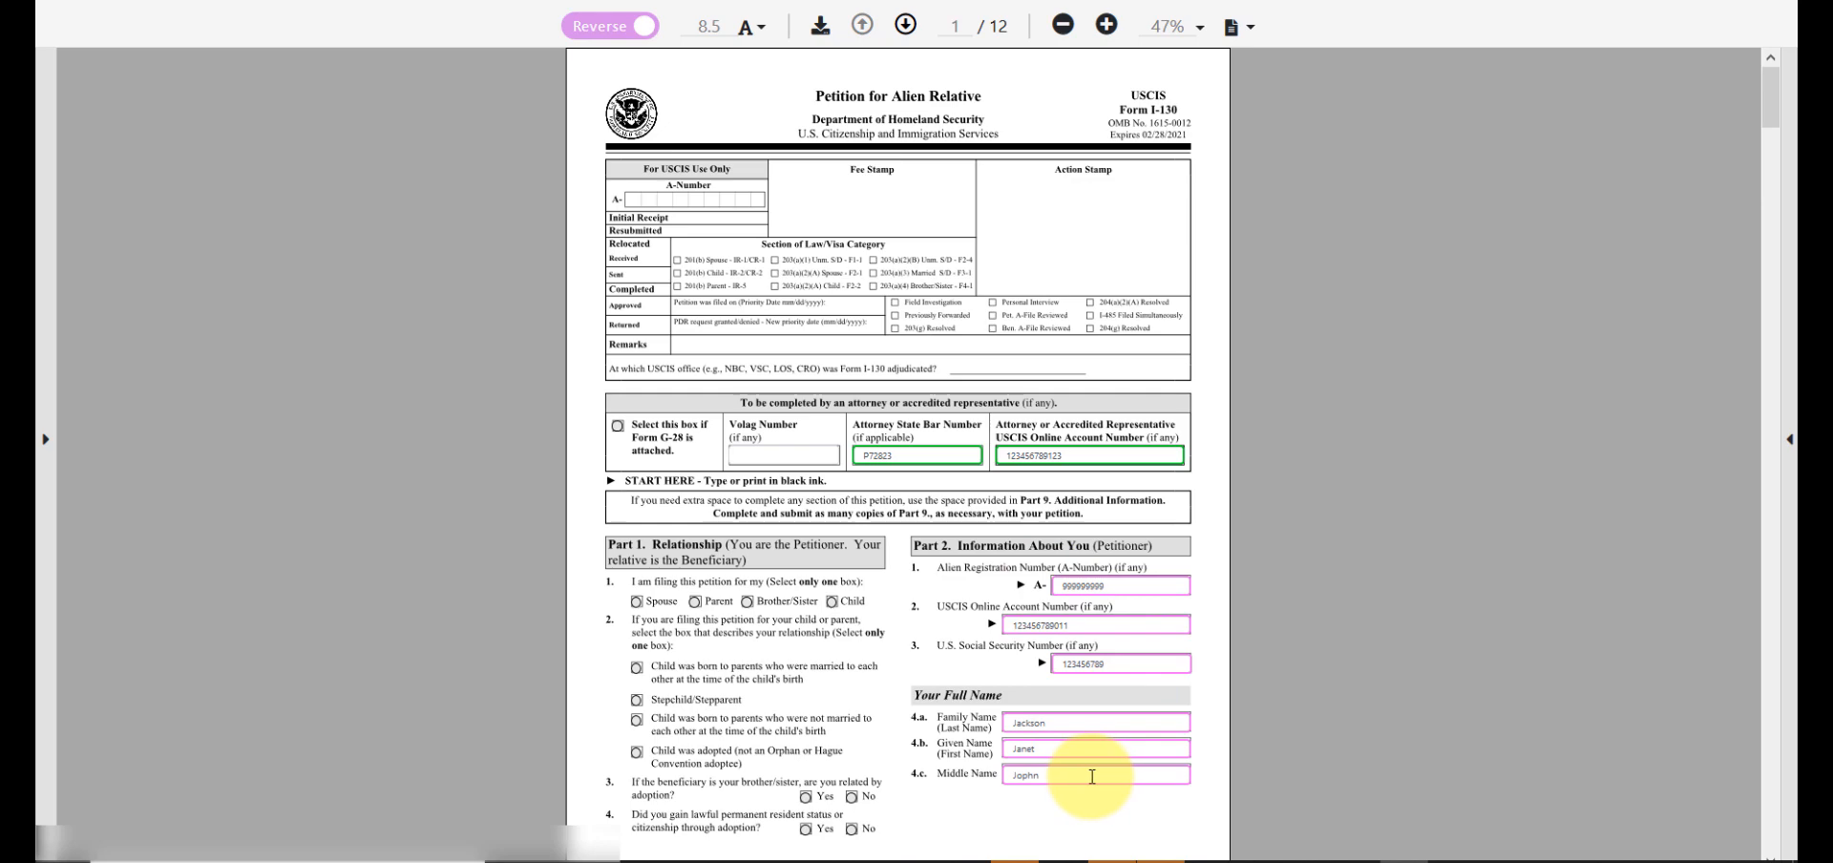
Return to the case page and open the petitioner's contact record through the beneficiary's related contacts.
{"action": "left_click", "coordinate": [244, 1]}
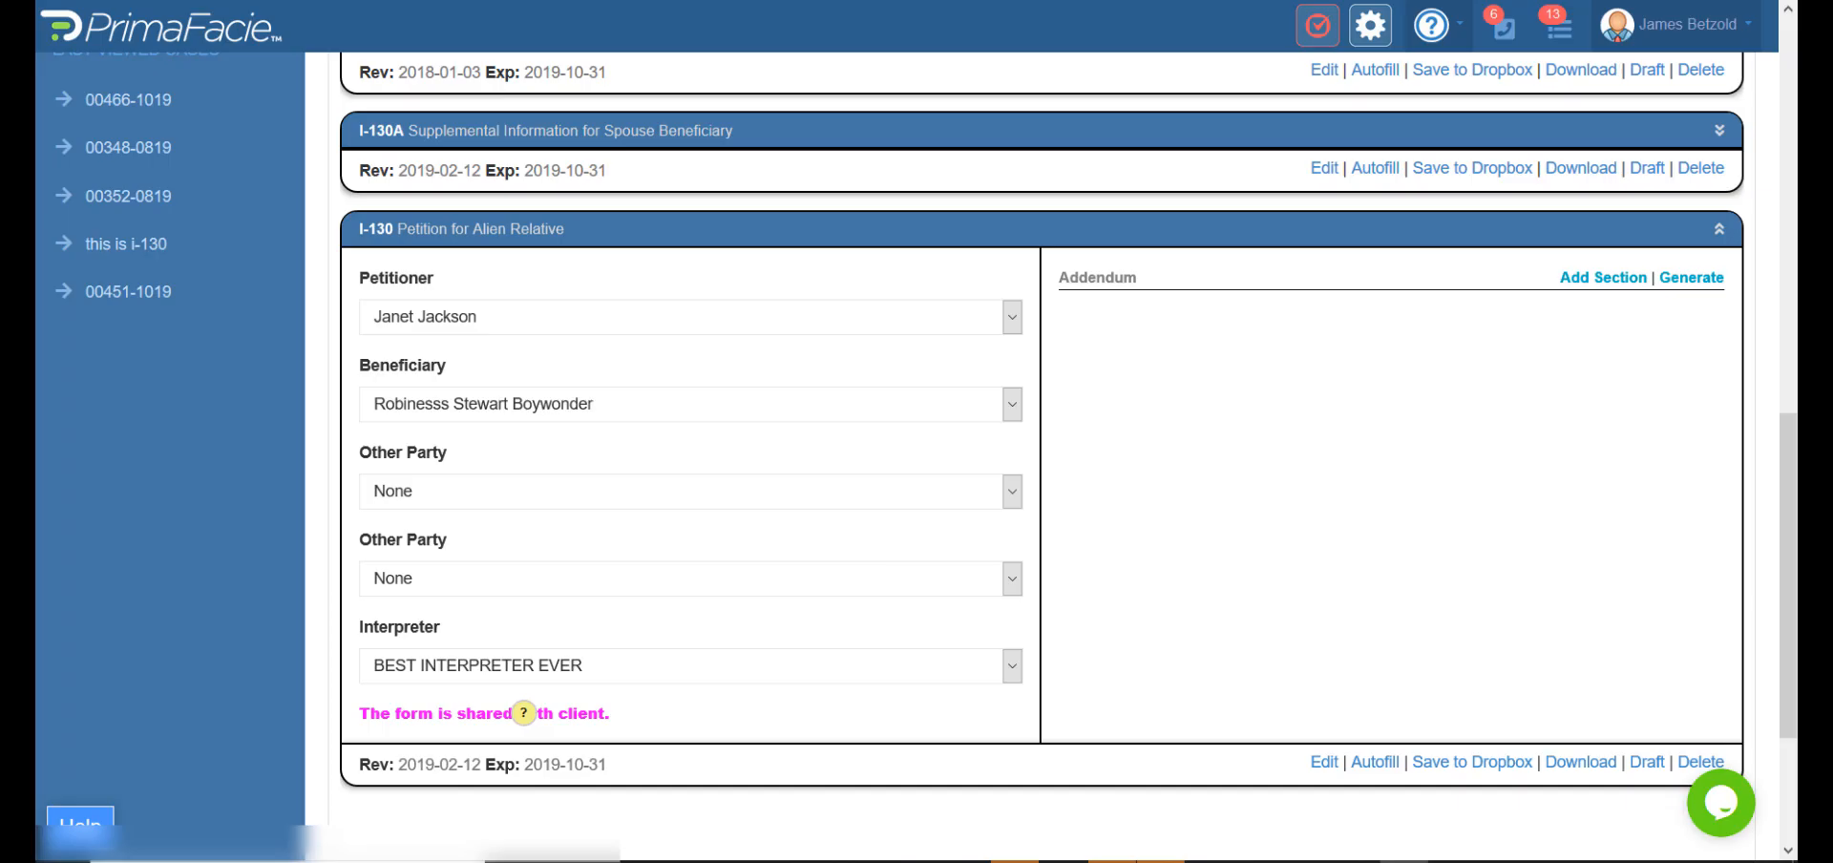
{"action": "scroll", "coordinate": [284, 222], "scroll_direction": "up", "scroll_amount": 10}
{"action": "scroll", "coordinate": [501, 334], "scroll_direction": "down", "scroll_amount": 10}
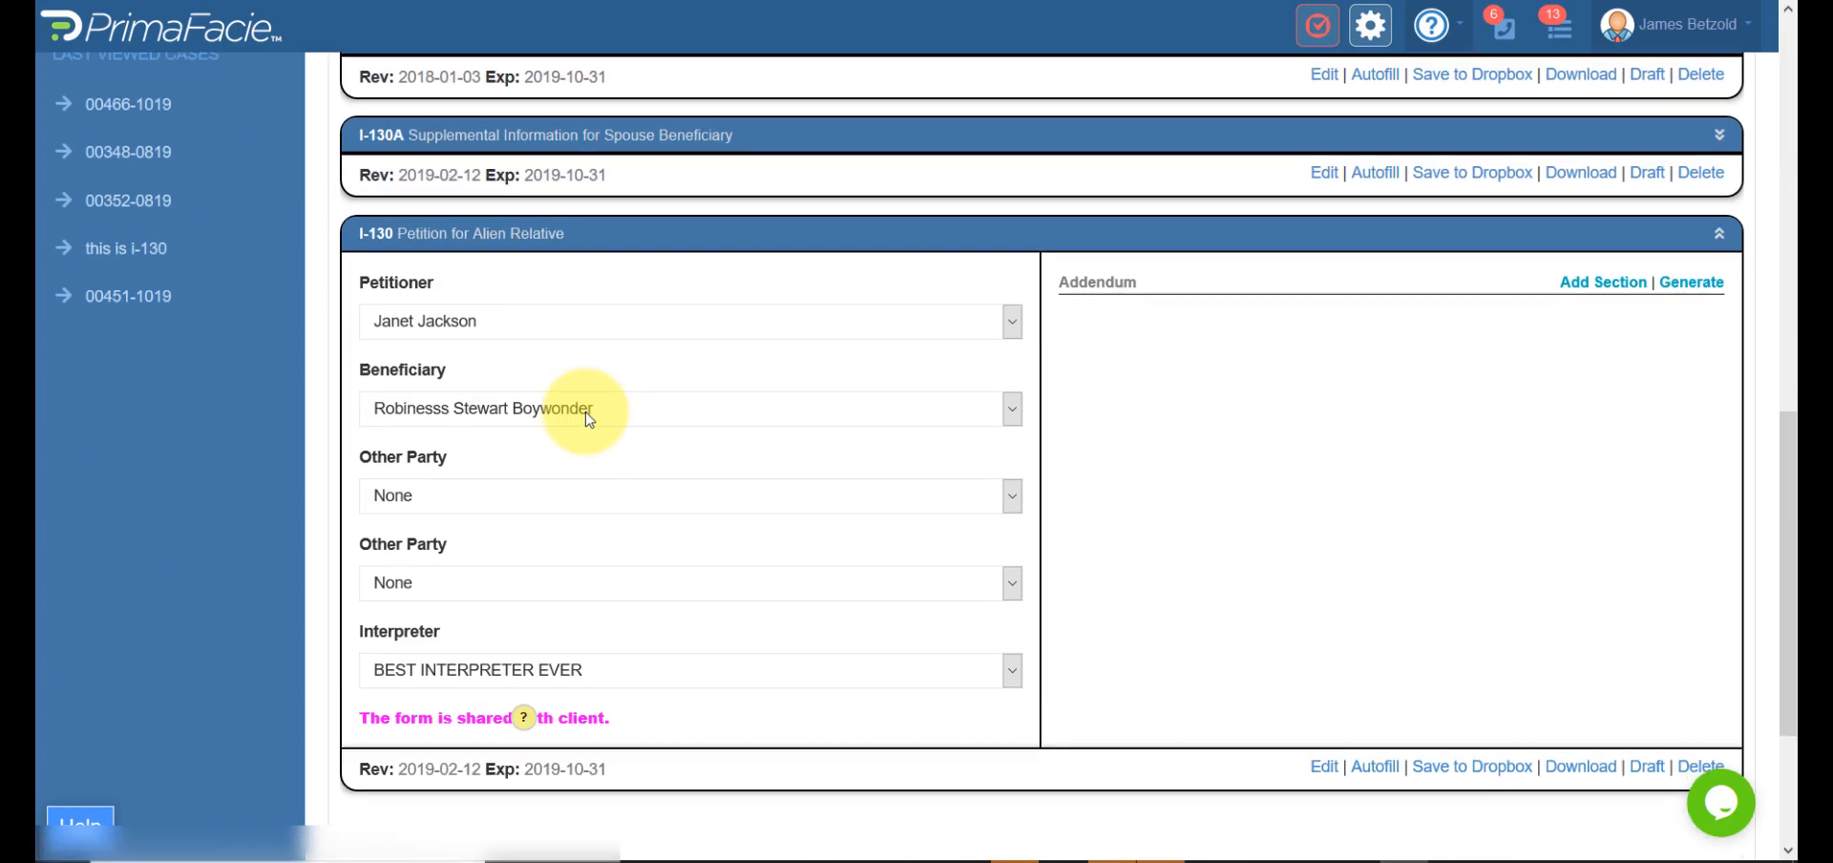
{"action": "scroll", "coordinate": [265, 330], "scroll_direction": "up", "scroll_amount": 7}
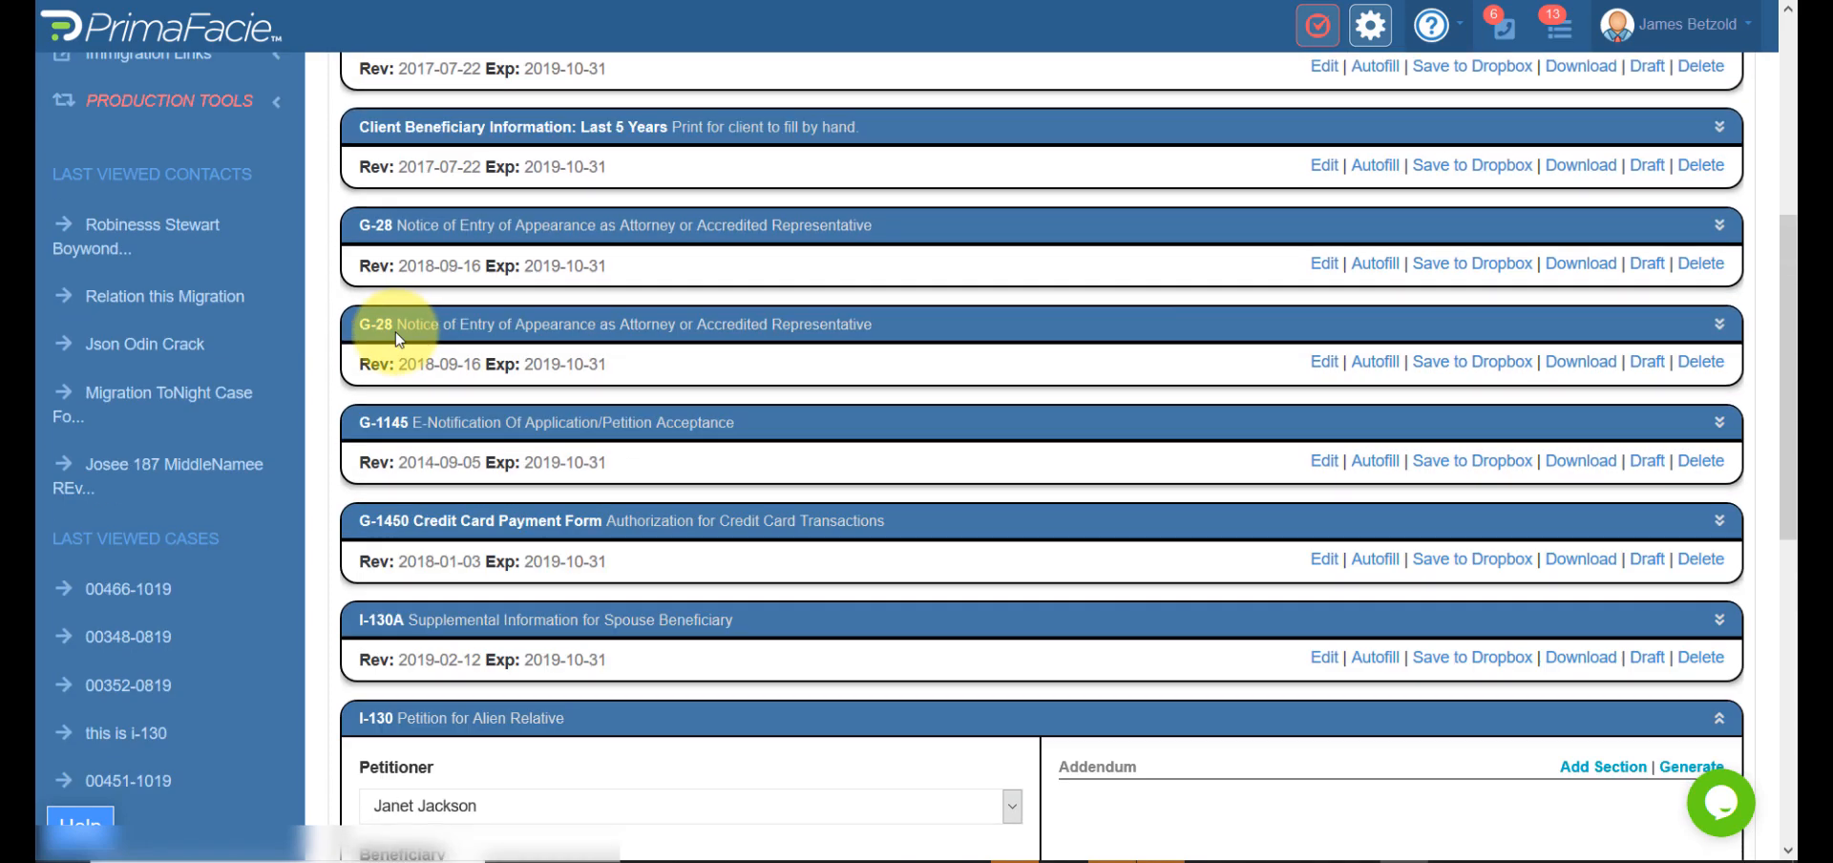
{"action": "scroll", "coordinate": [258, 362], "scroll_direction": "up", "scroll_amount": 4}
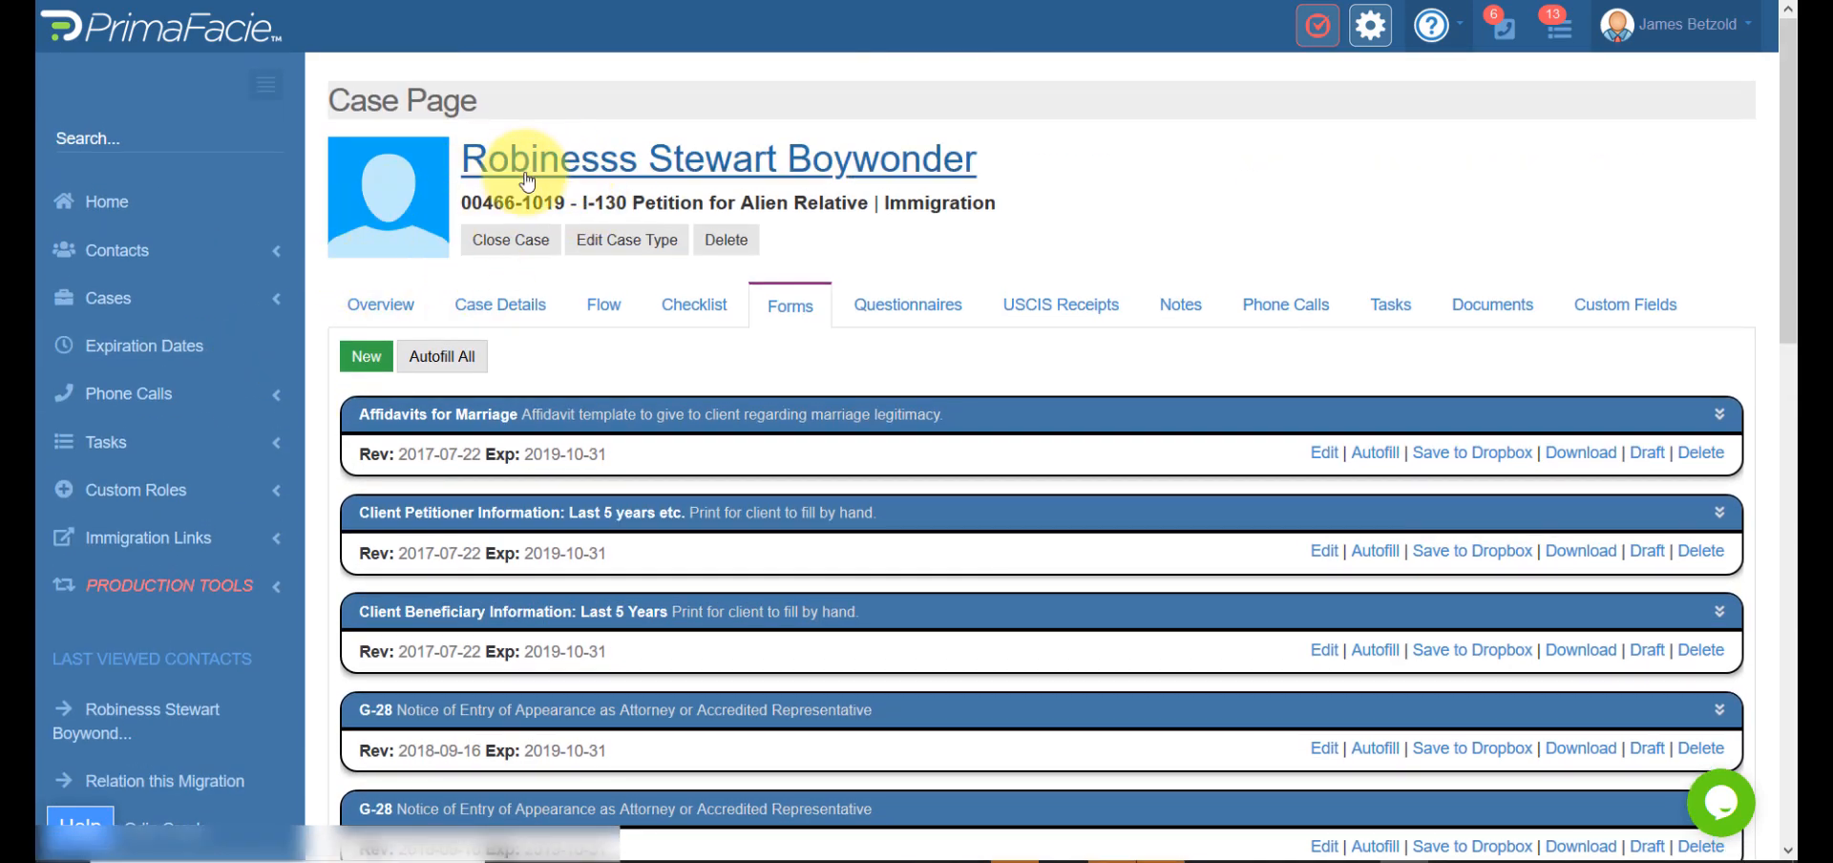
{"action": "left_click", "coordinate": [474, 155]}
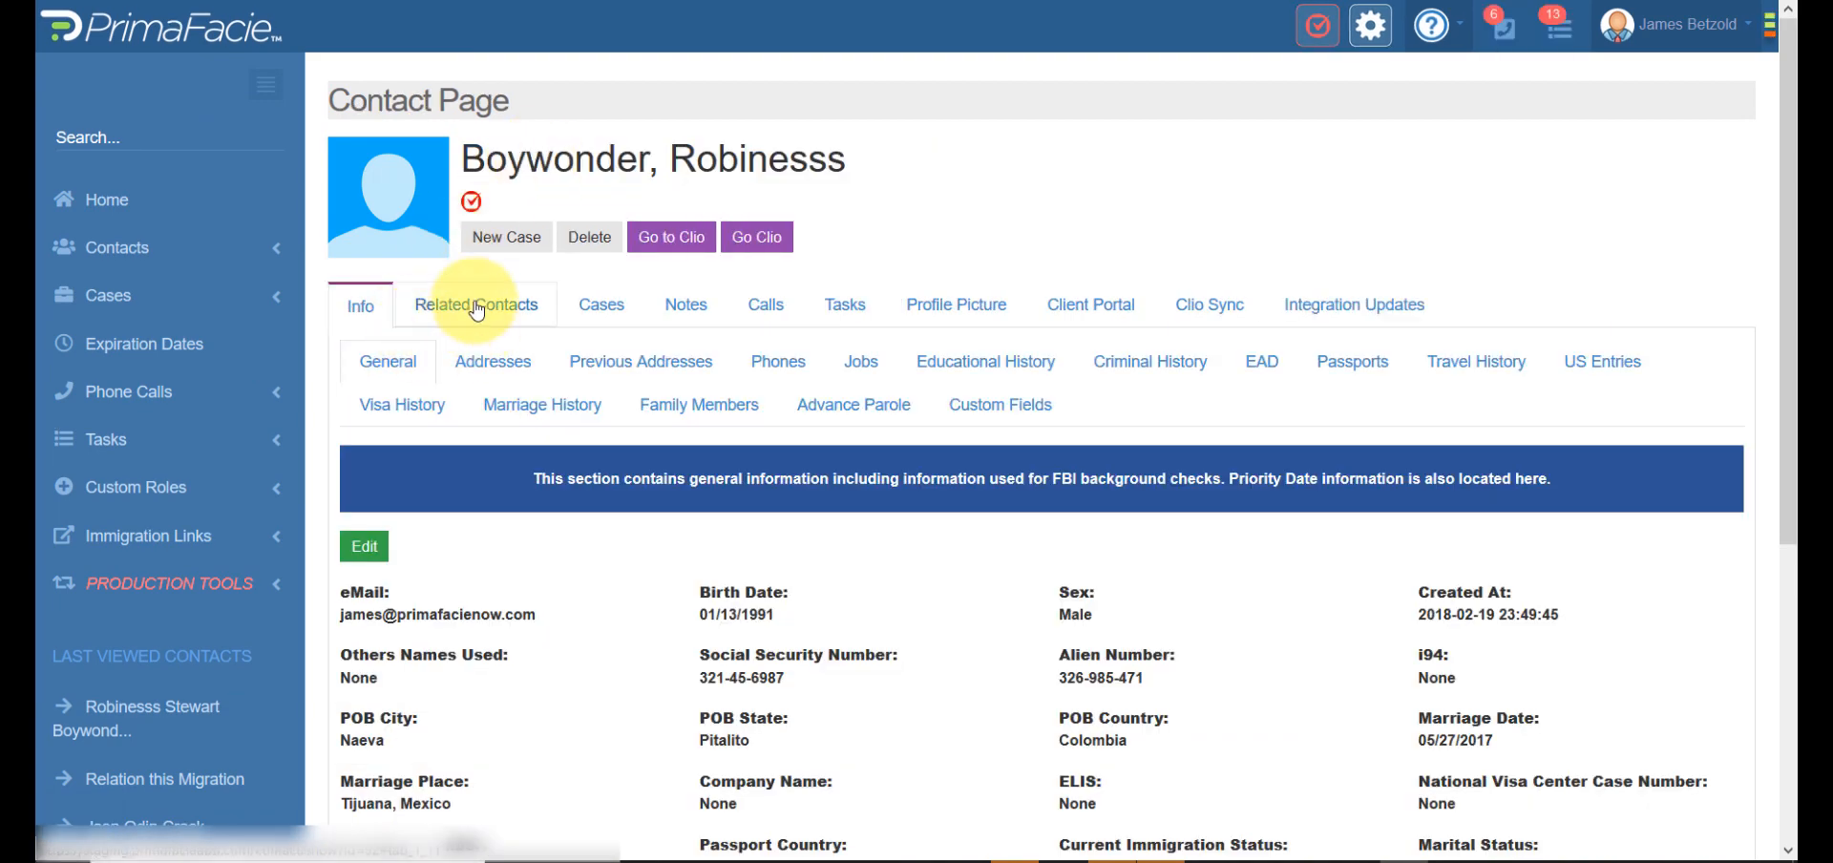
{"action": "left_click", "coordinate": [444, 307]}
{"action": "left_click", "coordinate": [401, 508]}
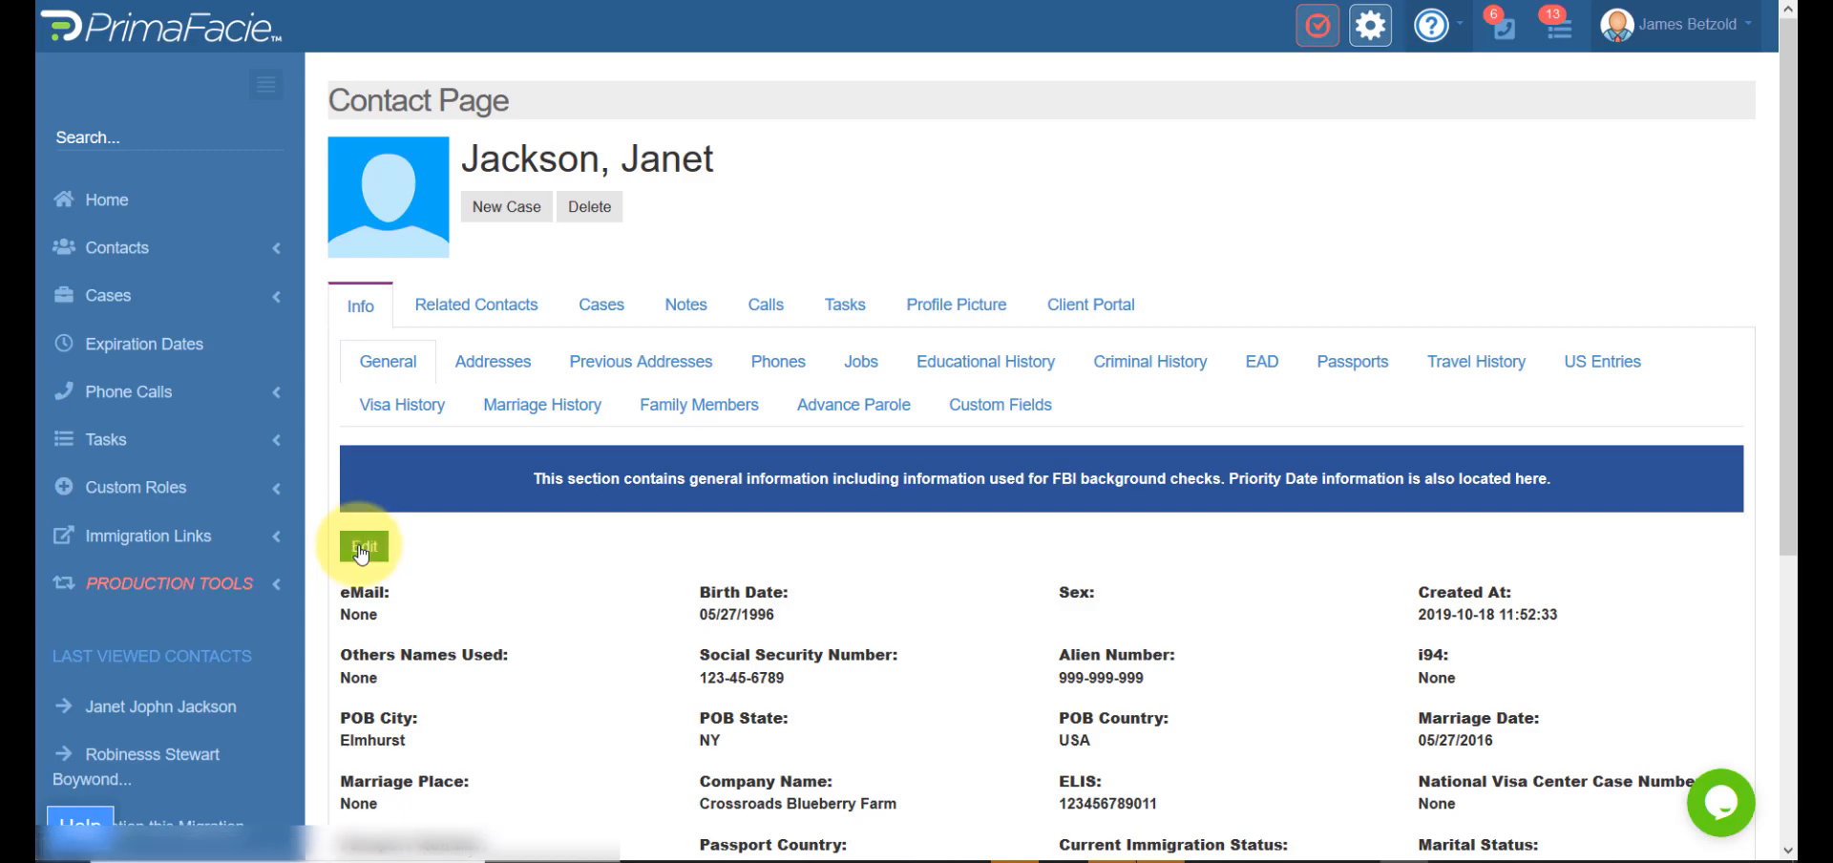
Check the middle name and Alien Number in the petitioner's general contact details, and close the editor without changes.
{"action": "left_click", "coordinate": [362, 545]}
{"action": "scroll", "coordinate": [370, 504], "scroll_direction": "down", "scroll_amount": 5}
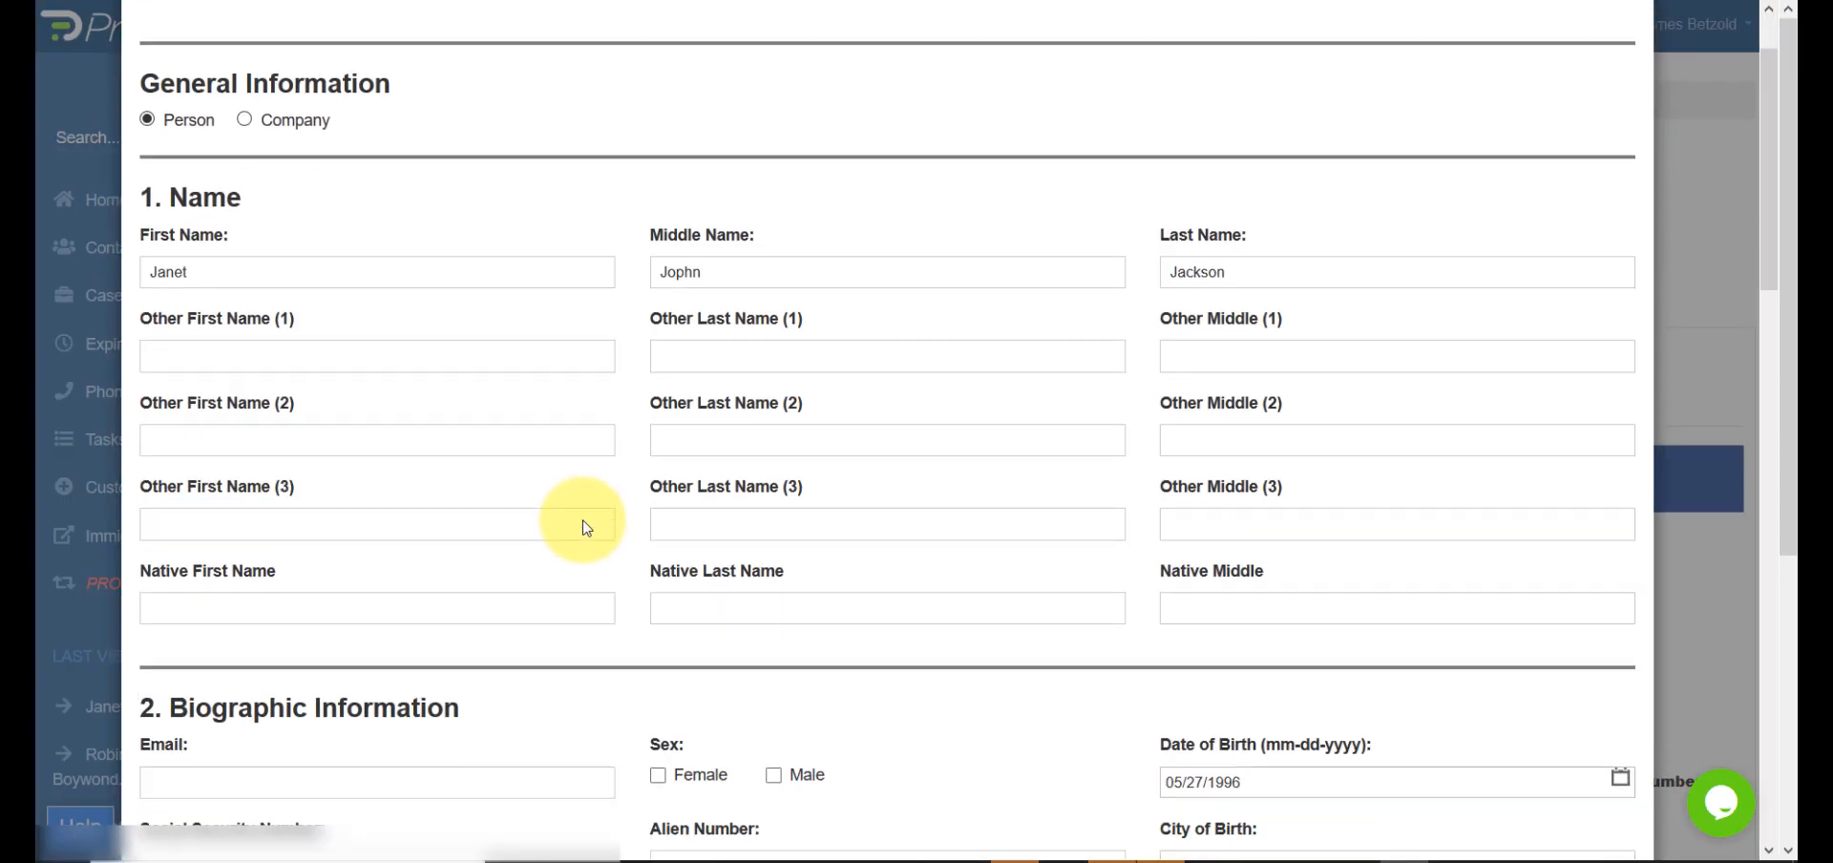
{"action": "left_click", "coordinate": [753, 472]}
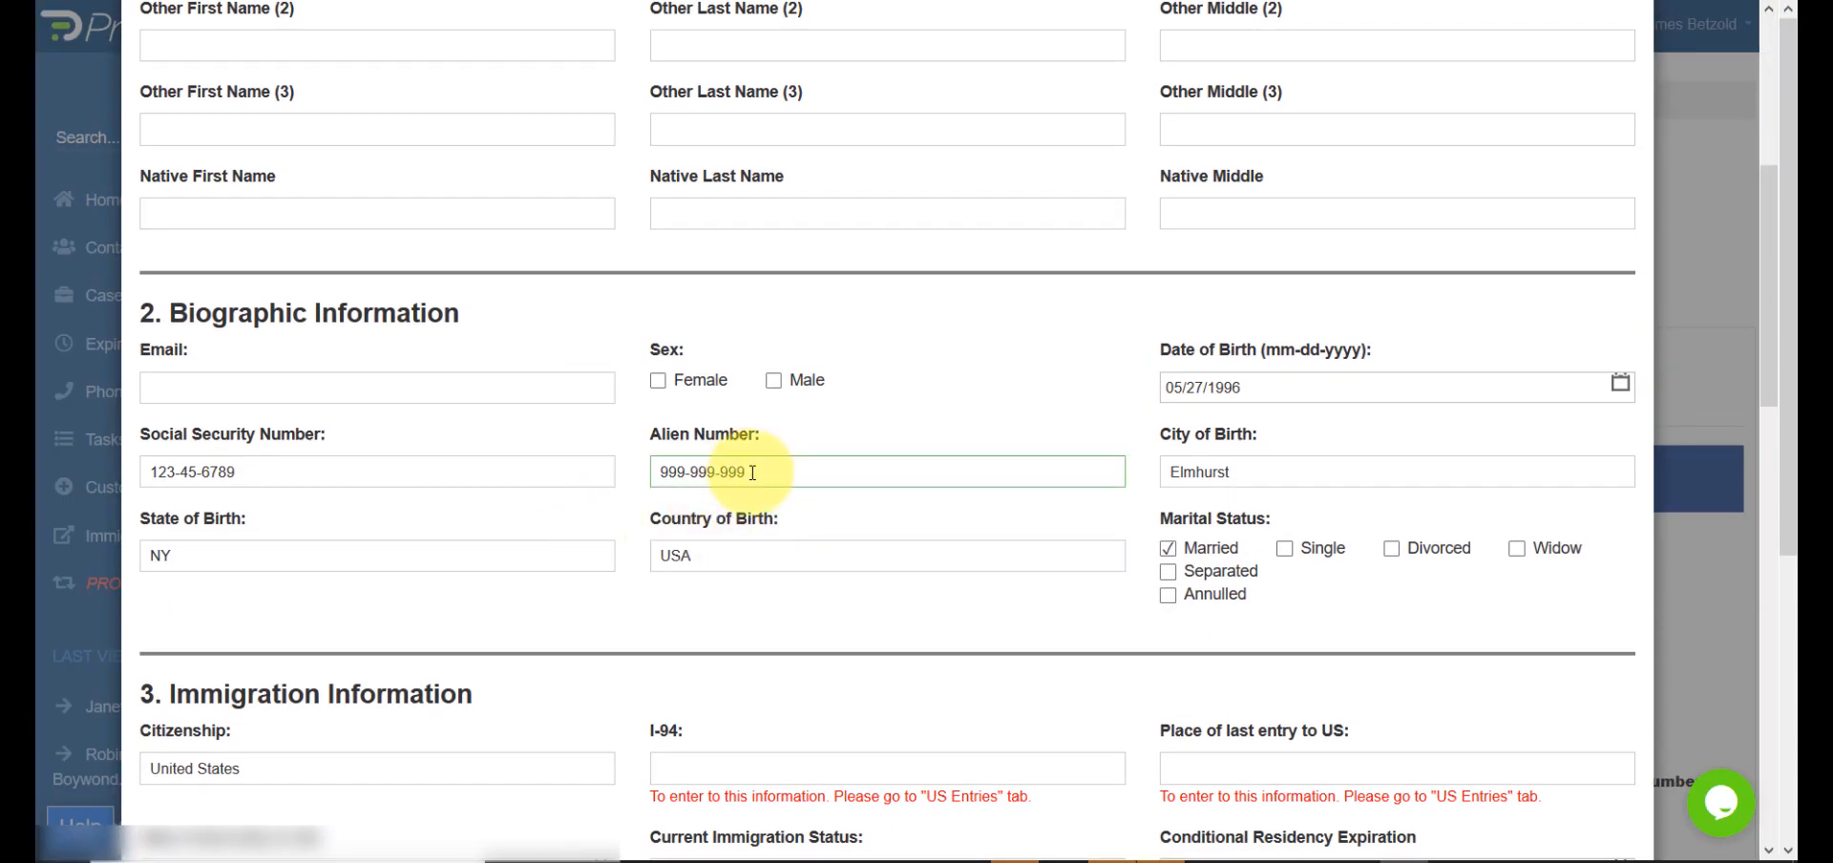
{"action": "scroll", "coordinate": [752, 472], "scroll_direction": "up", "scroll_amount": 5}
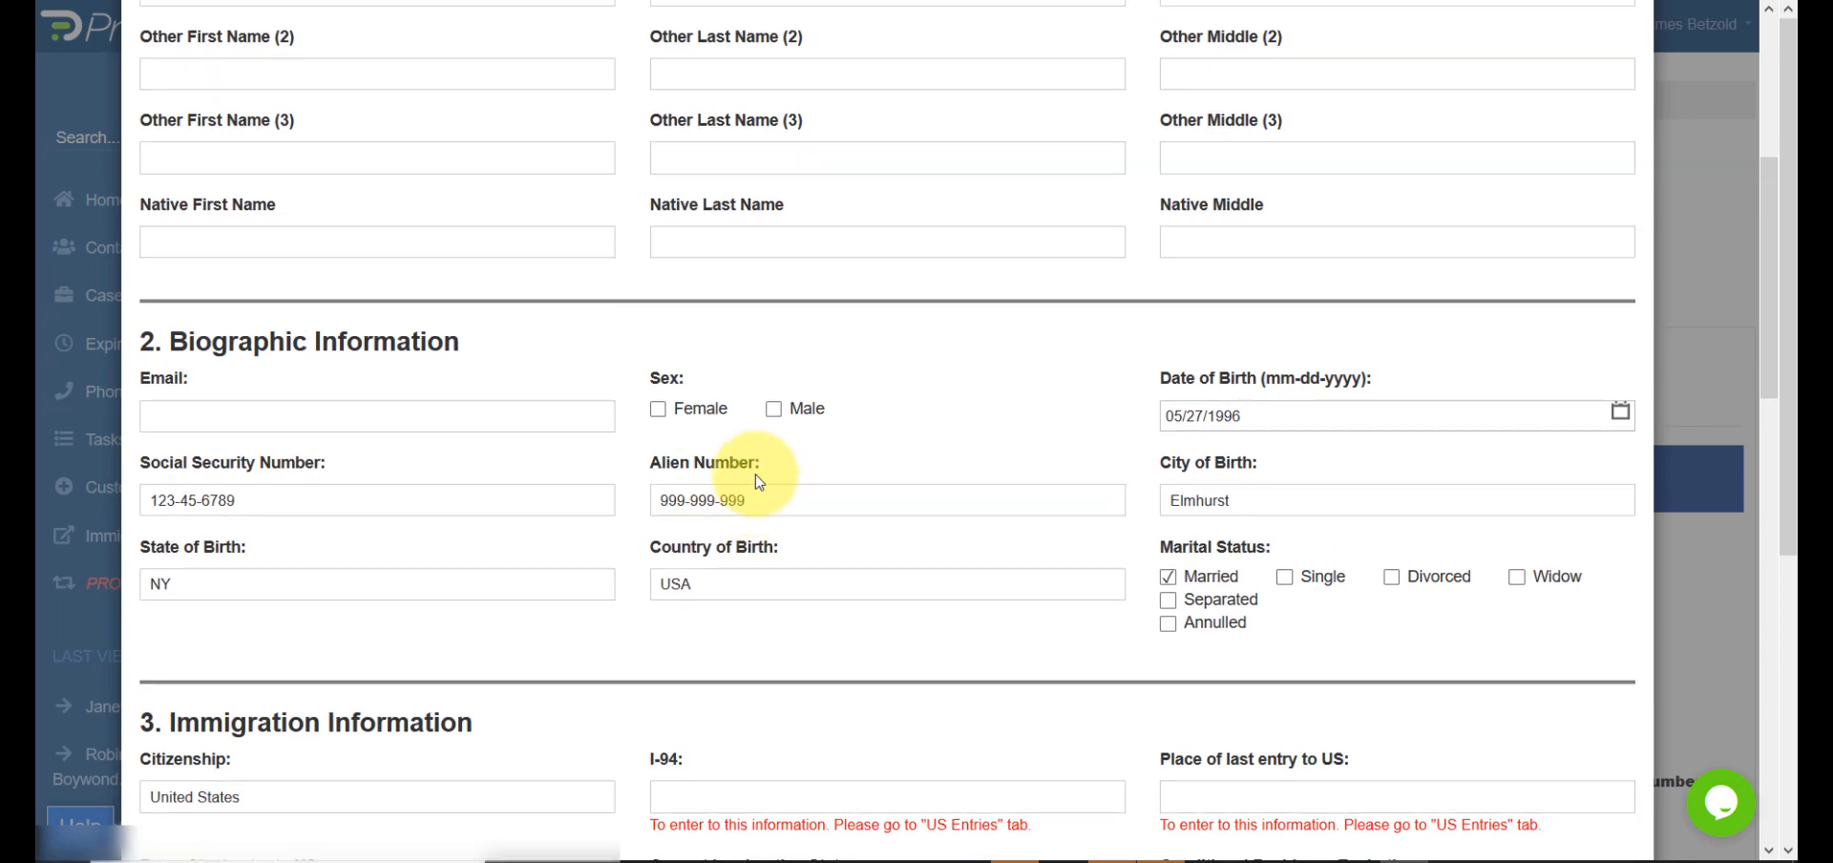
{"action": "left_click", "coordinate": [706, 370]}
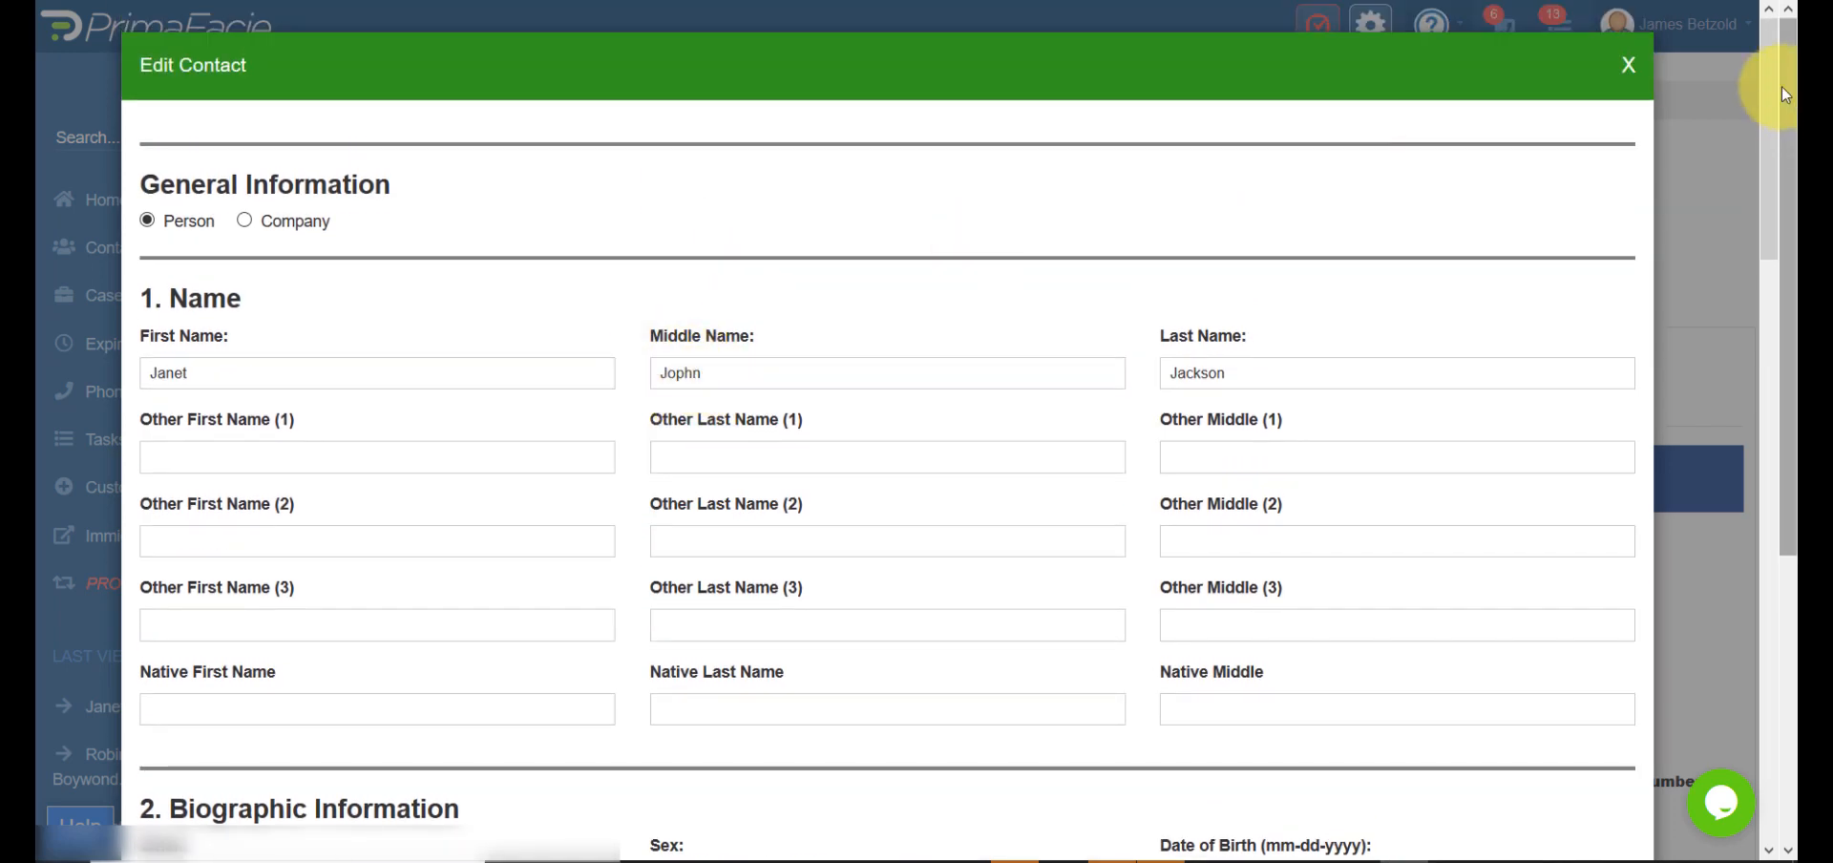
{"action": "left_click", "coordinate": [1628, 65]}
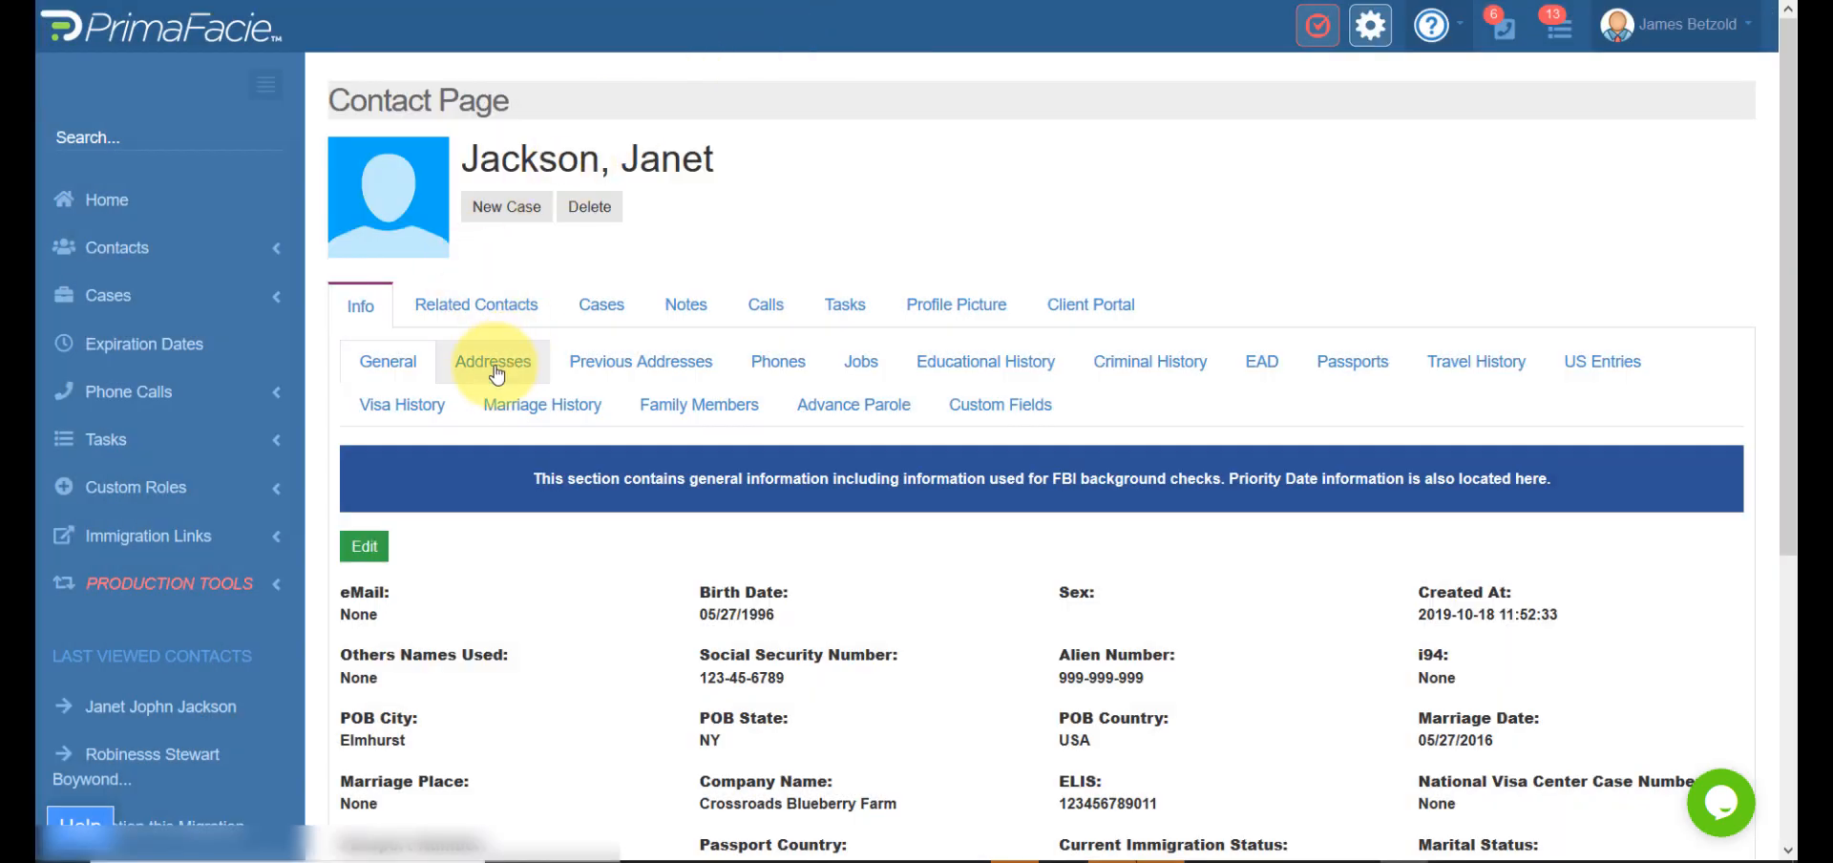
Review the petitioner's current addresses and their address type markings.
{"action": "left_click", "coordinate": [487, 361]}
{"action": "scroll", "coordinate": [549, 639], "scroll_direction": "down", "scroll_amount": 1}
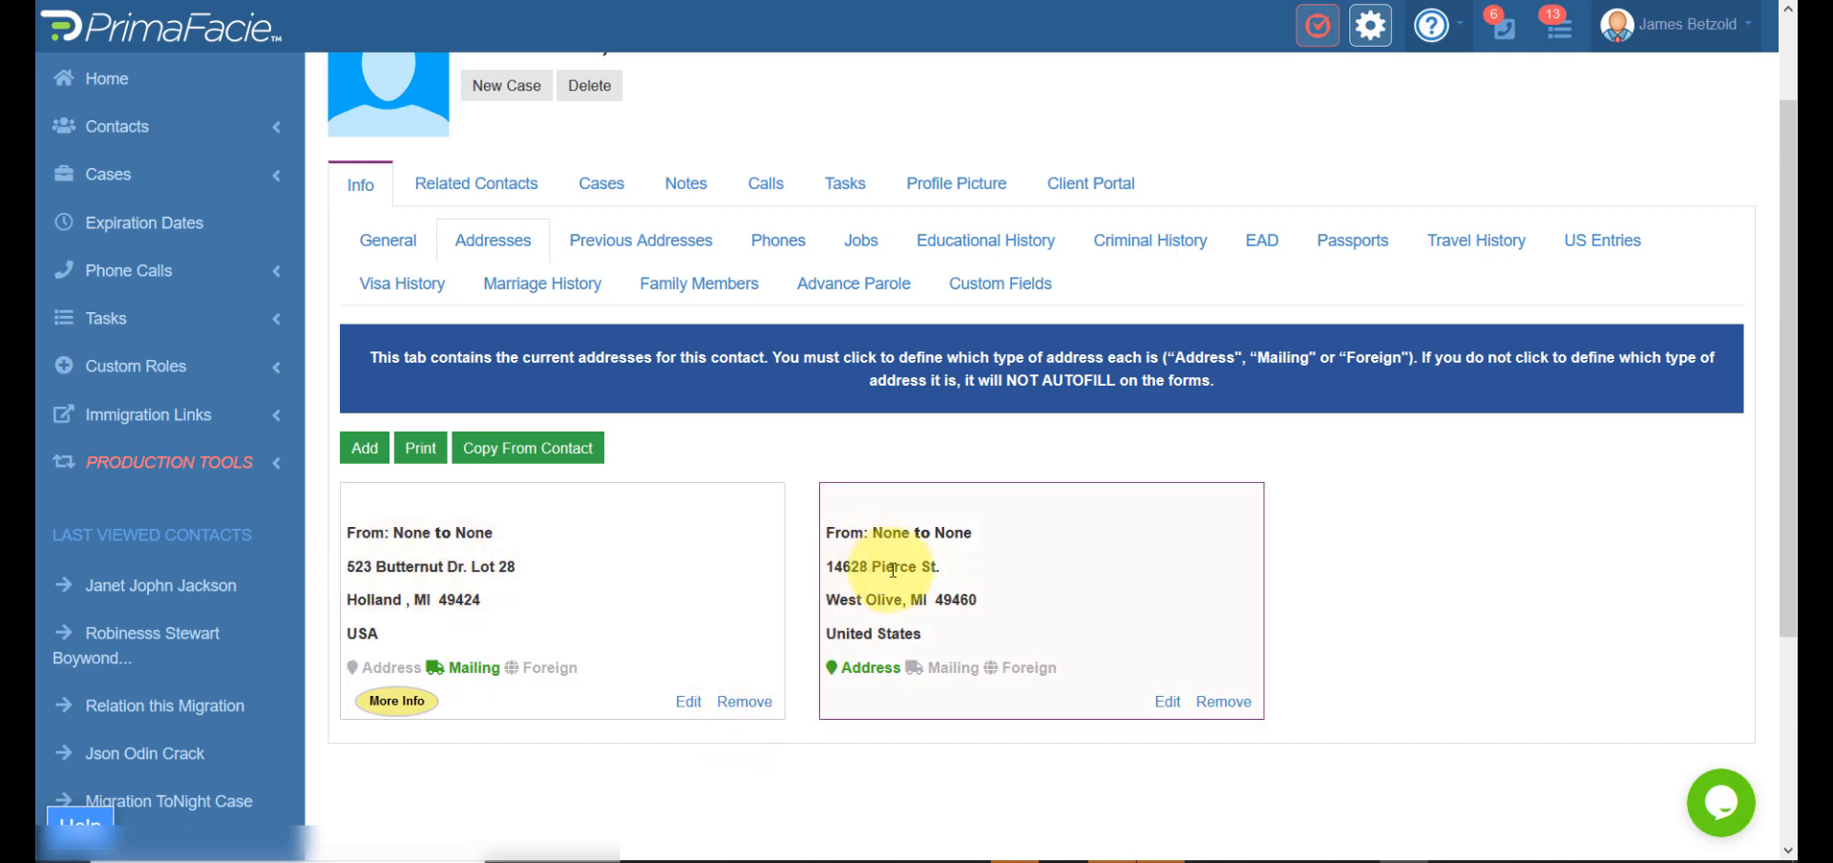
{"action": "scroll", "coordinate": [452, 314], "scroll_direction": "up", "scroll_amount": 1}
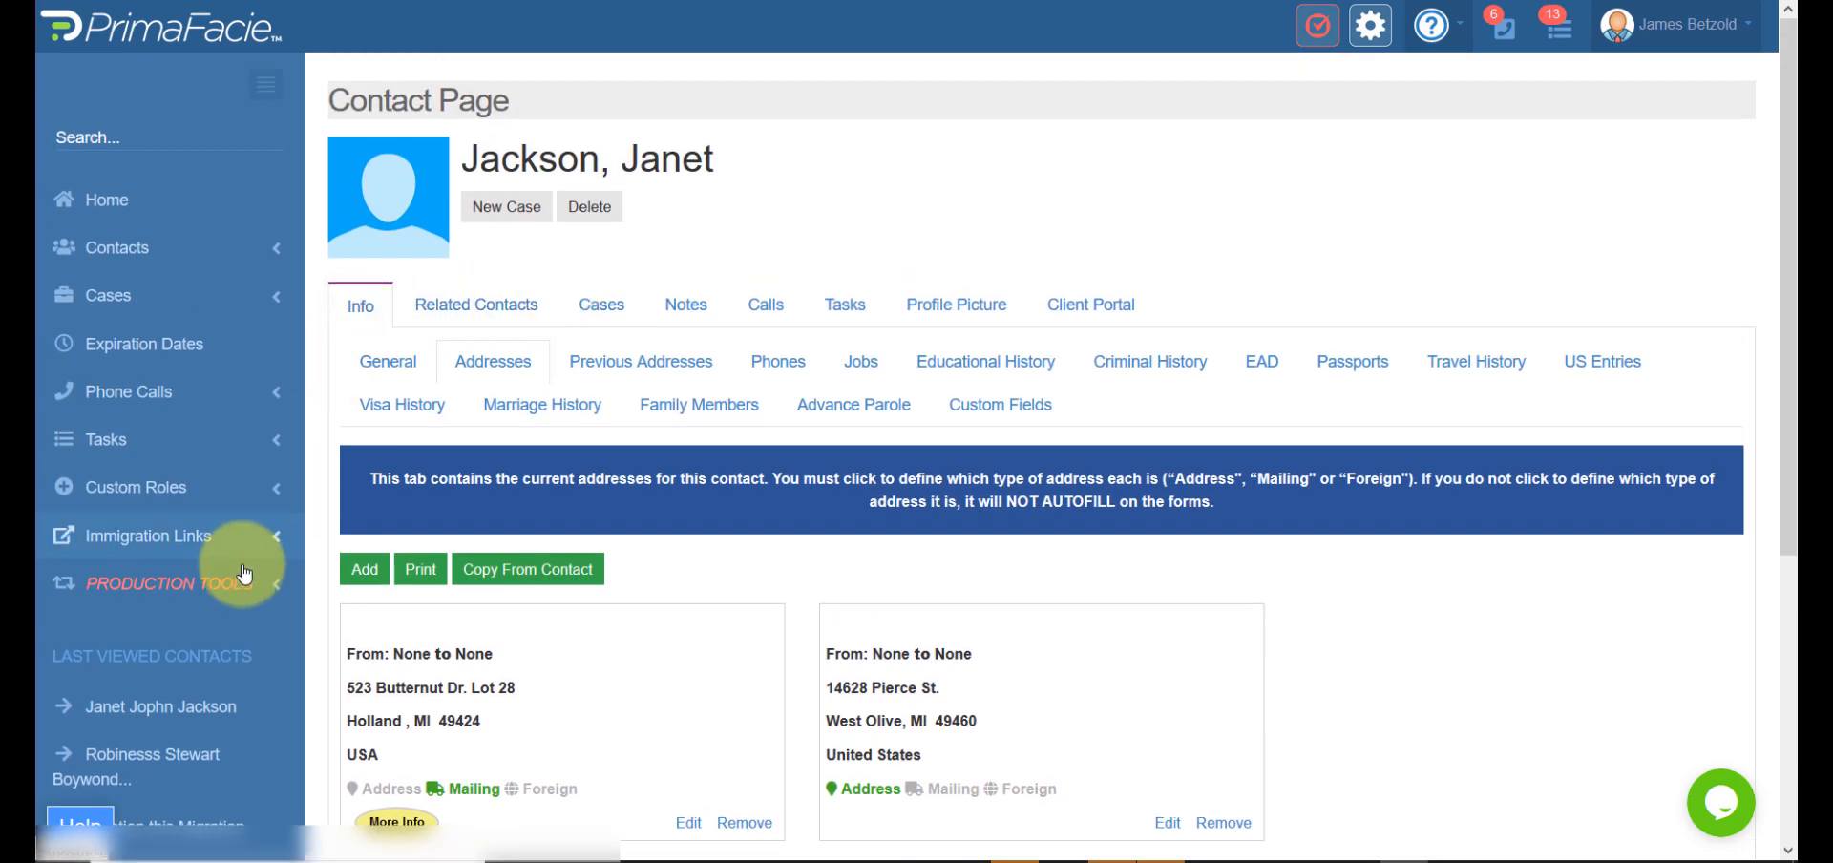
Reopen the I-130 immigration case from the recently viewed cases and show its forms.
{"action": "scroll", "coordinate": [188, 729], "scroll_direction": "down", "scroll_amount": 3}
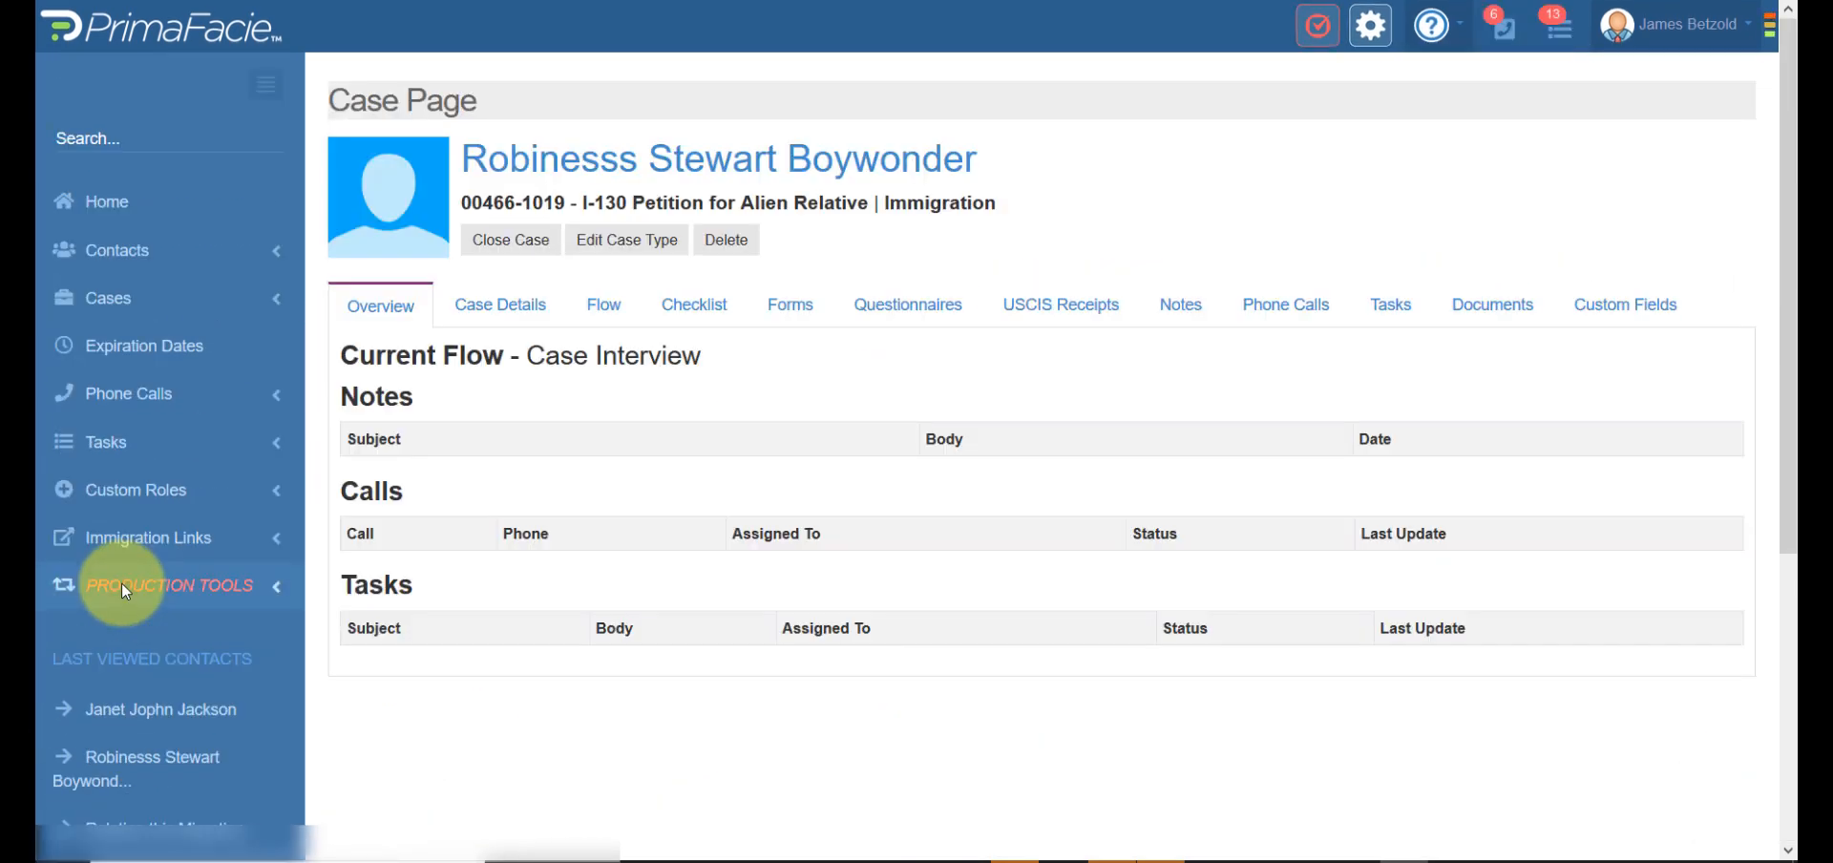
{"action": "left_click", "coordinate": [783, 305]}
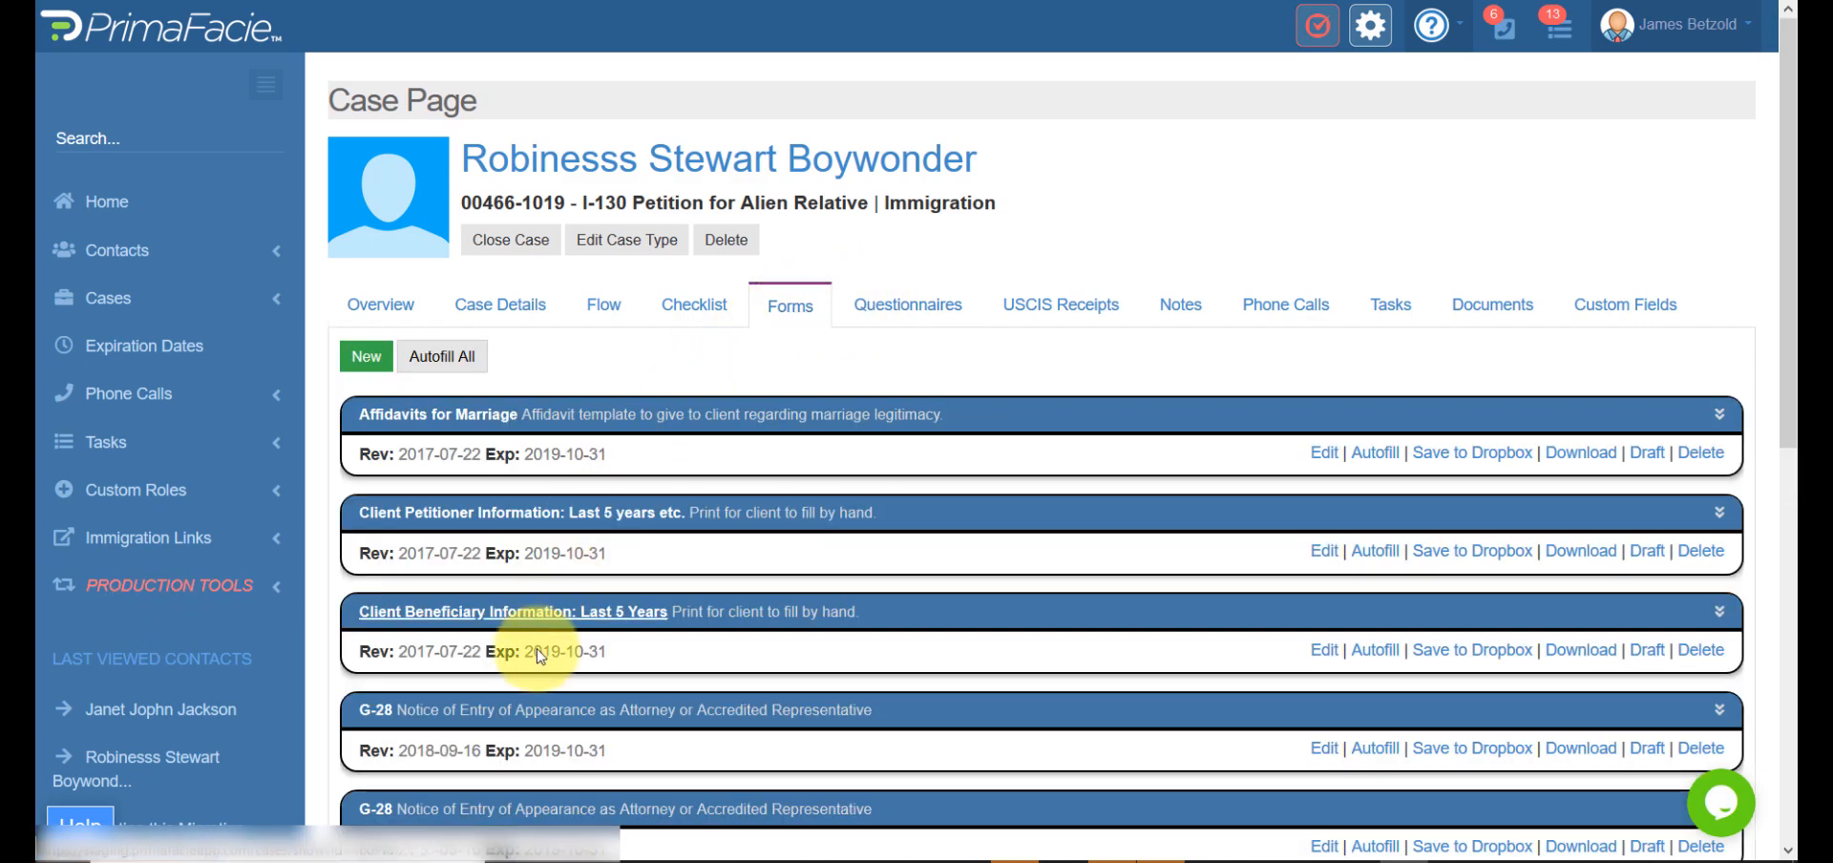
Expand the I-130 Petition for Alien Relative entry in the case's forms and switch to its open fillable form.
{"action": "scroll", "coordinate": [530, 645], "scroll_direction": "down", "scroll_amount": 5}
{"action": "left_click", "coordinate": [444, 480]}
{"action": "scroll", "coordinate": [818, 696], "scroll_direction": "down", "scroll_amount": 5}
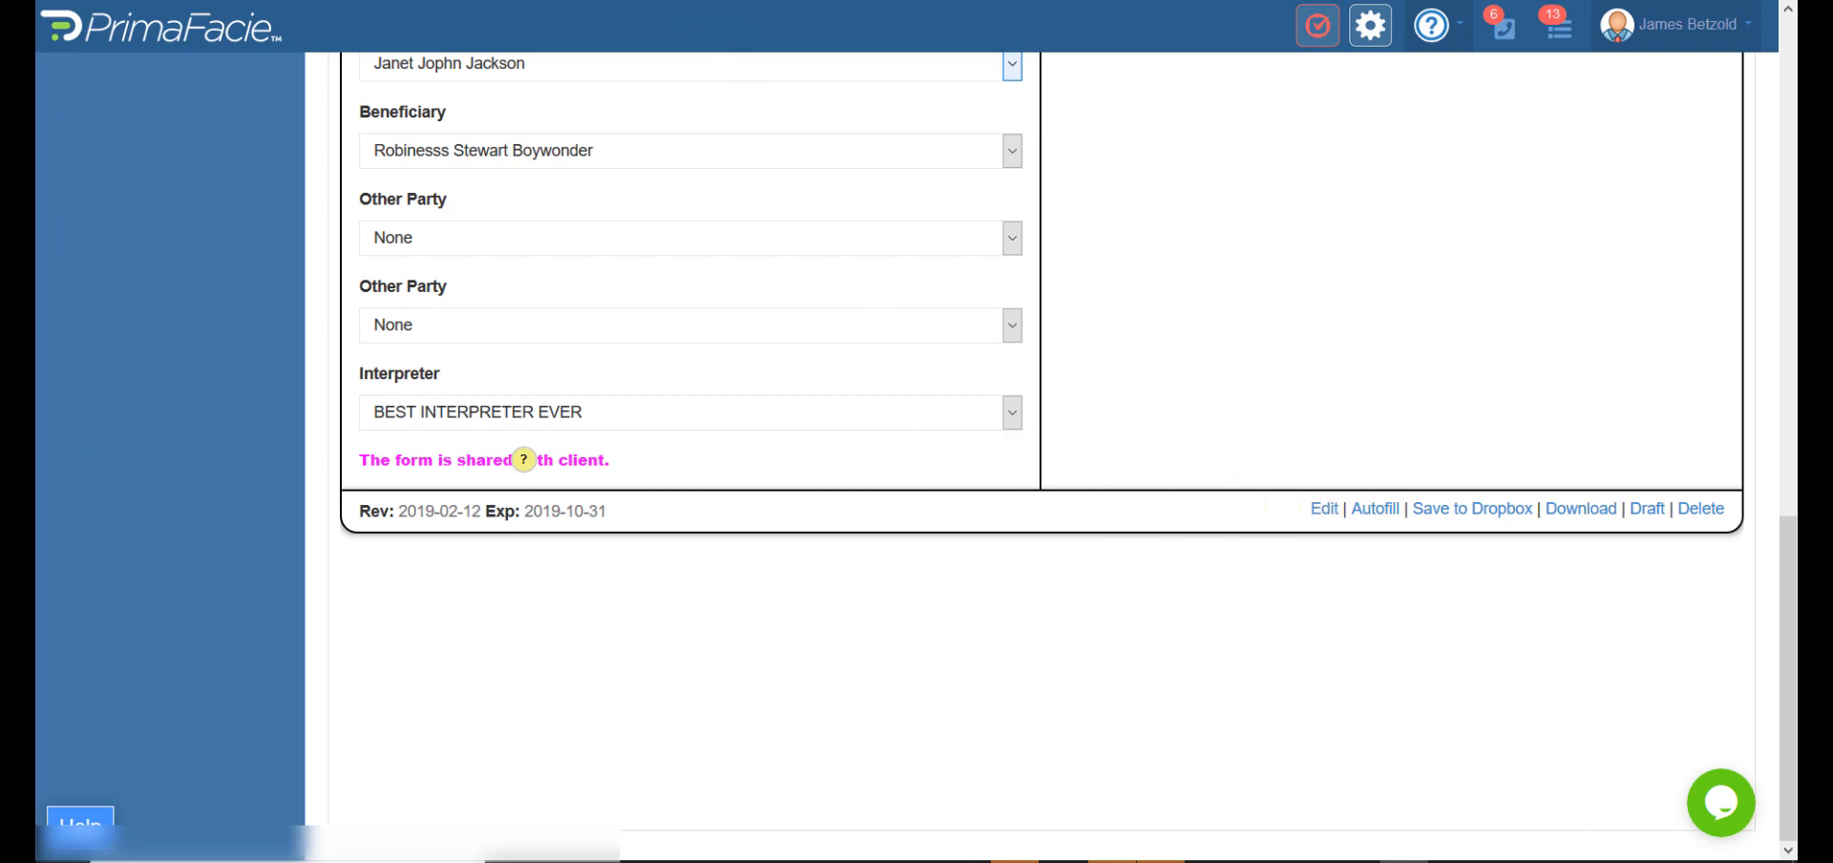
{"action": "left_click", "coordinate": [583, 0]}
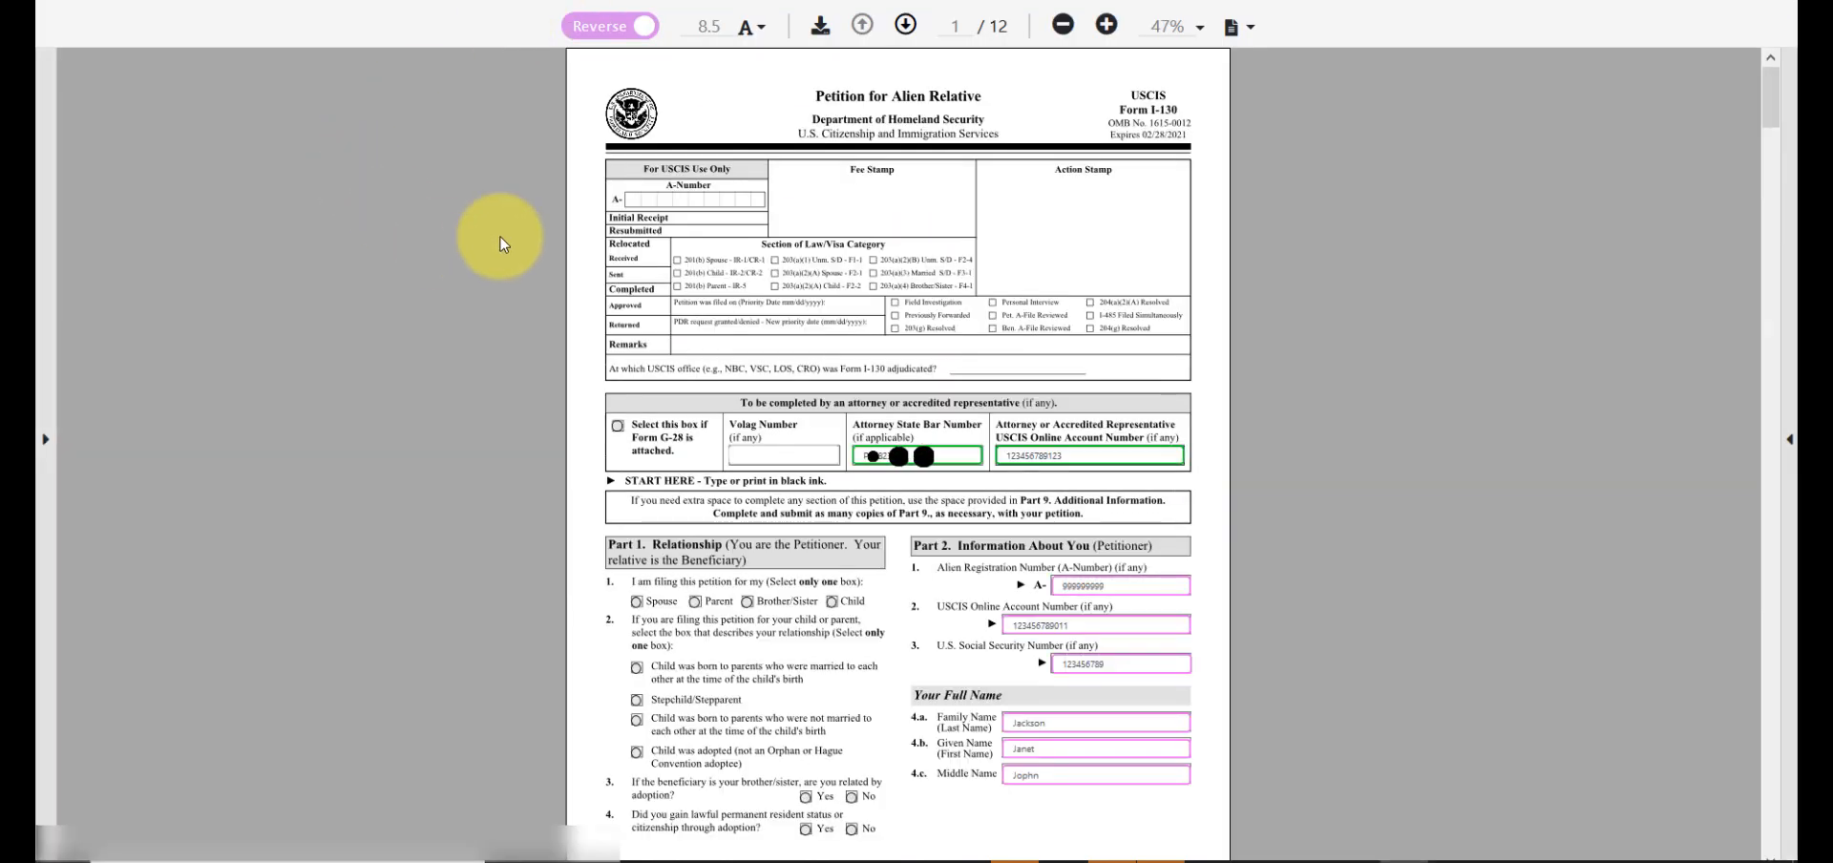
Change the lot number in the petitioner's mailing street address, item 10.b on page 2 of the I-130.
{"action": "scroll", "coordinate": [905, 537], "scroll_direction": "down", "scroll_amount": 15}
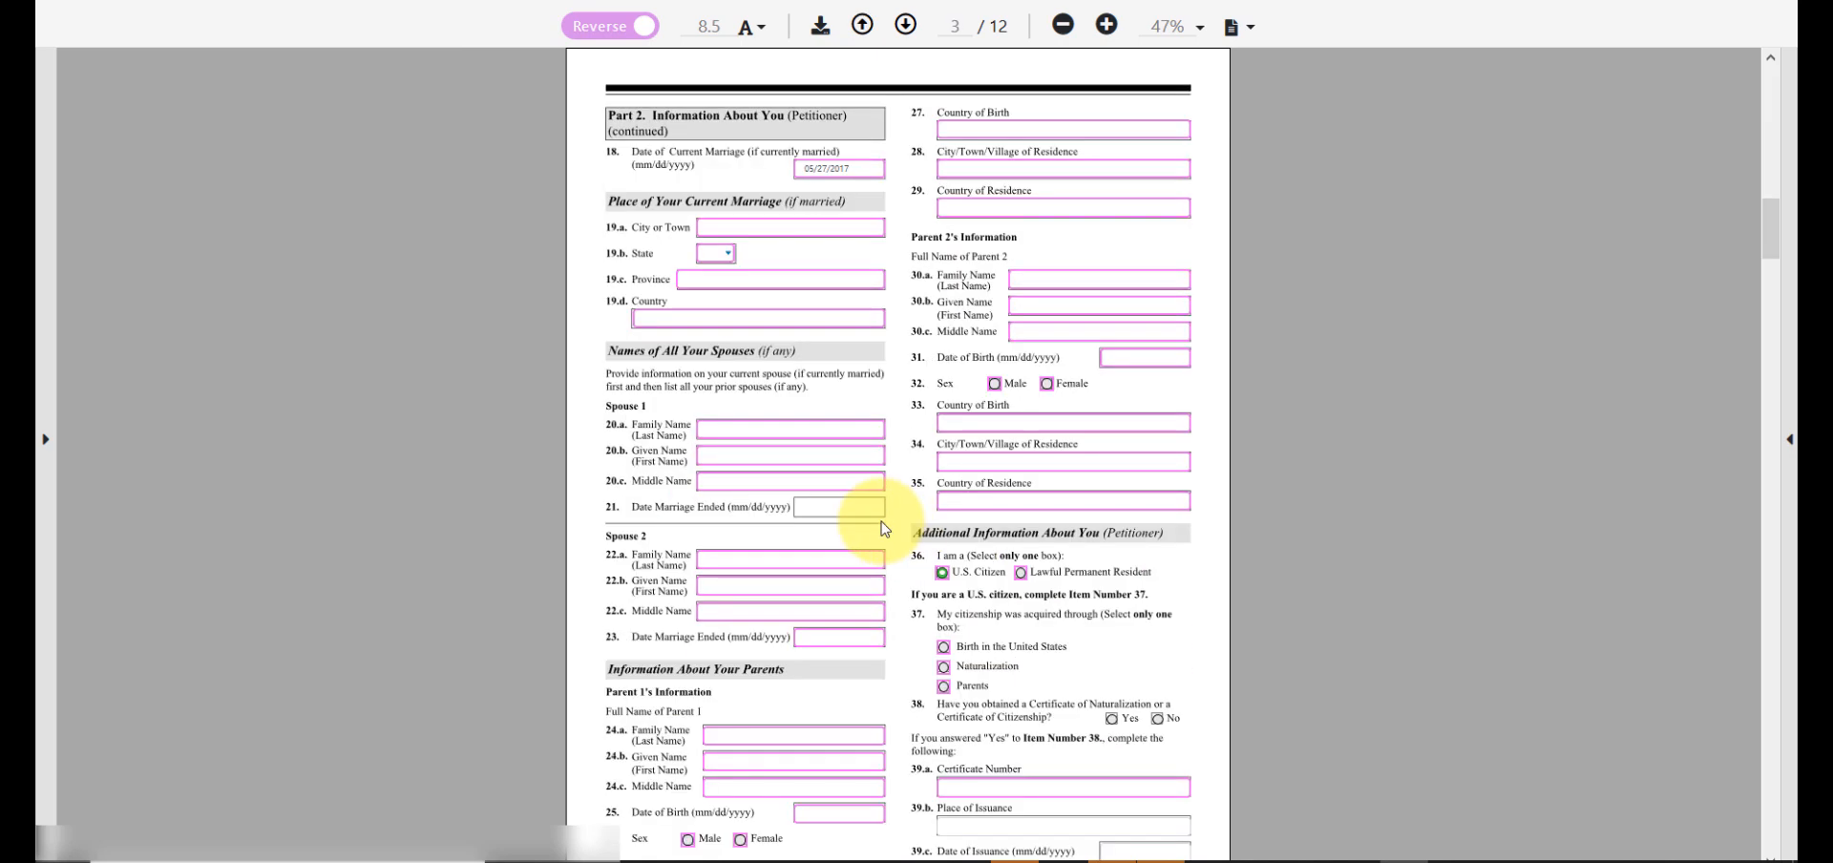
{"action": "scroll", "coordinate": [882, 528], "scroll_direction": "up", "scroll_amount": 5}
{"action": "scroll", "coordinate": [880, 527], "scroll_direction": "up", "scroll_amount": 5}
{"action": "scroll", "coordinate": [884, 532], "scroll_direction": "down", "scroll_amount": 5}
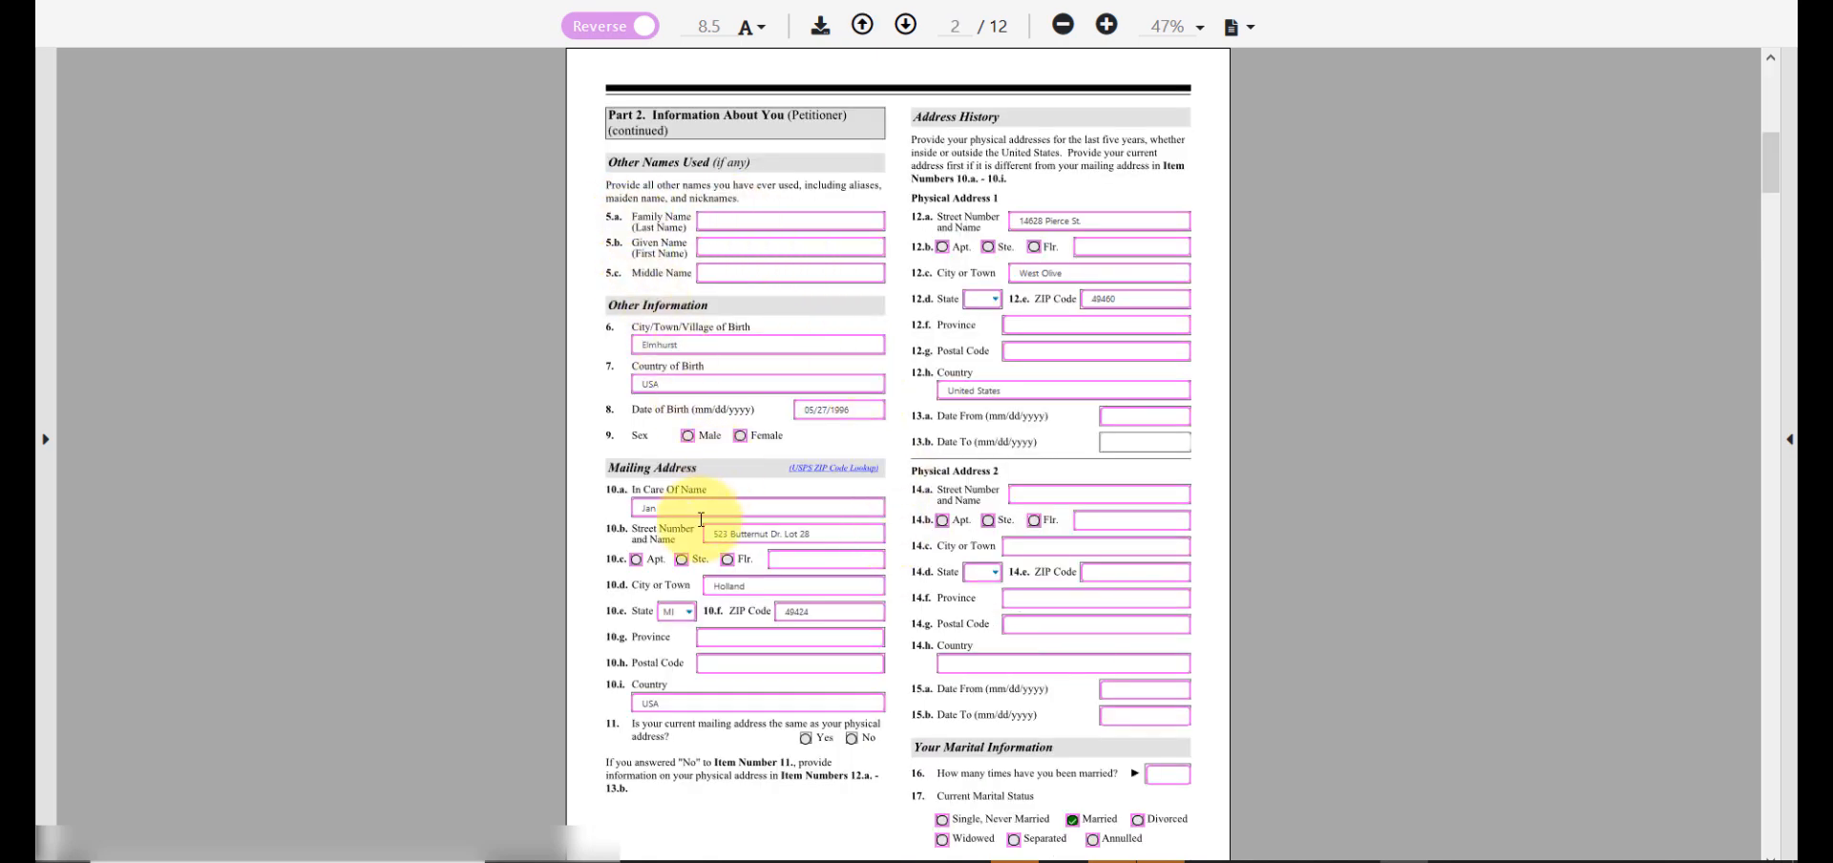
{"action": "left_click", "coordinate": [820, 534]}
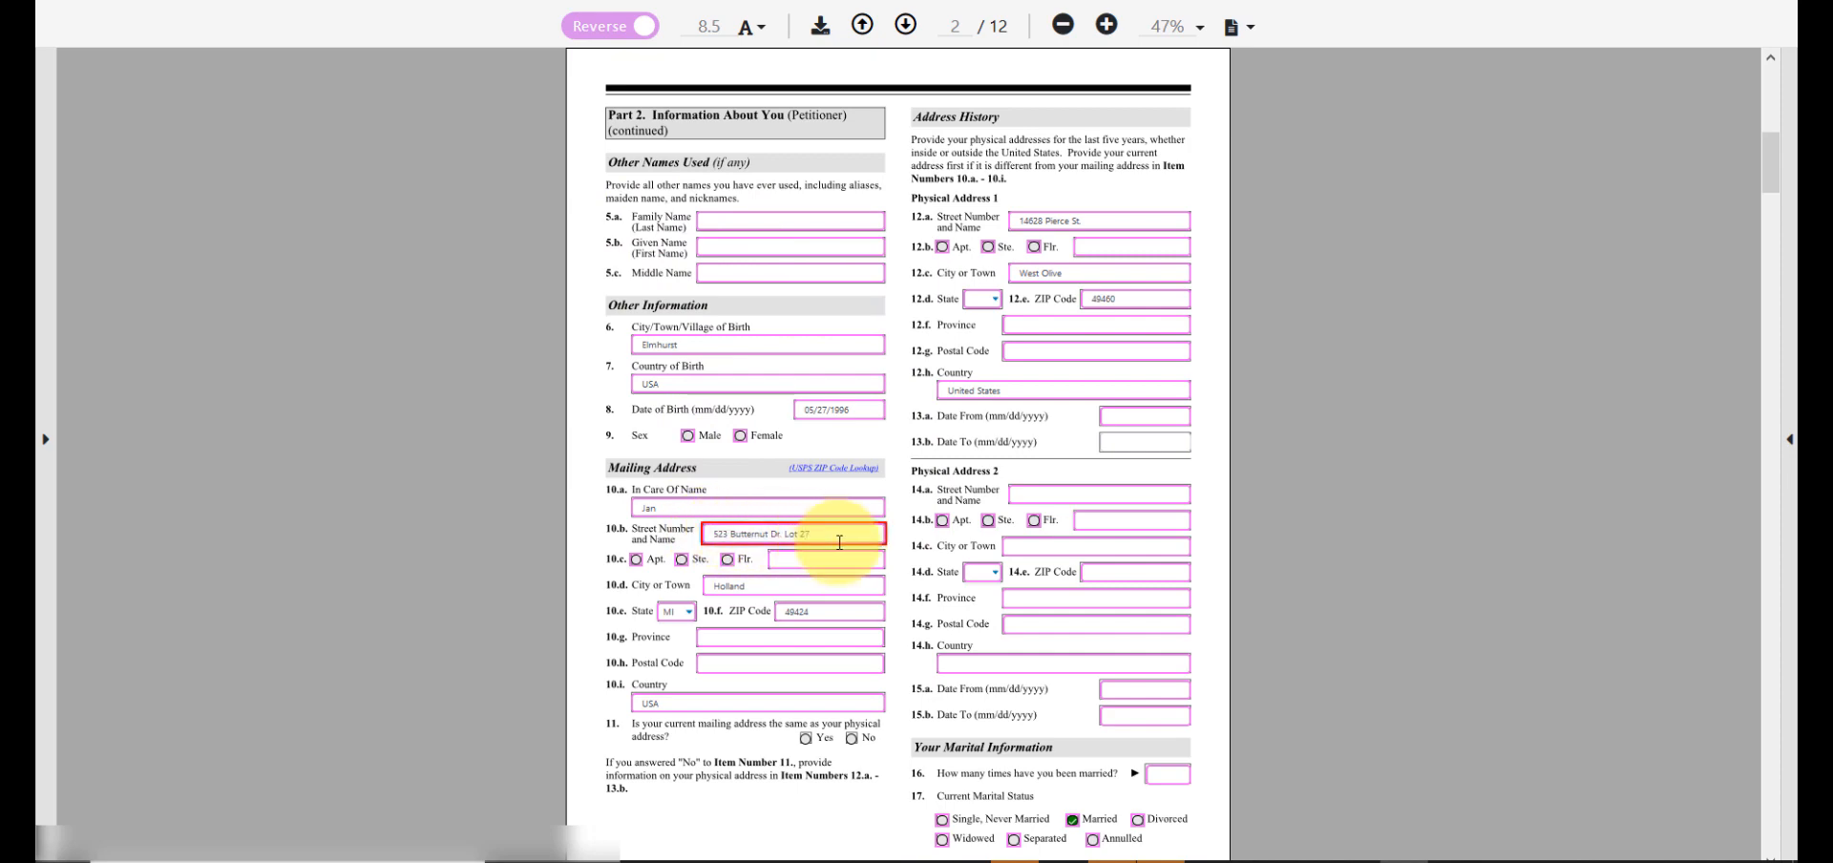
{"action": "key", "text": "Tab"}
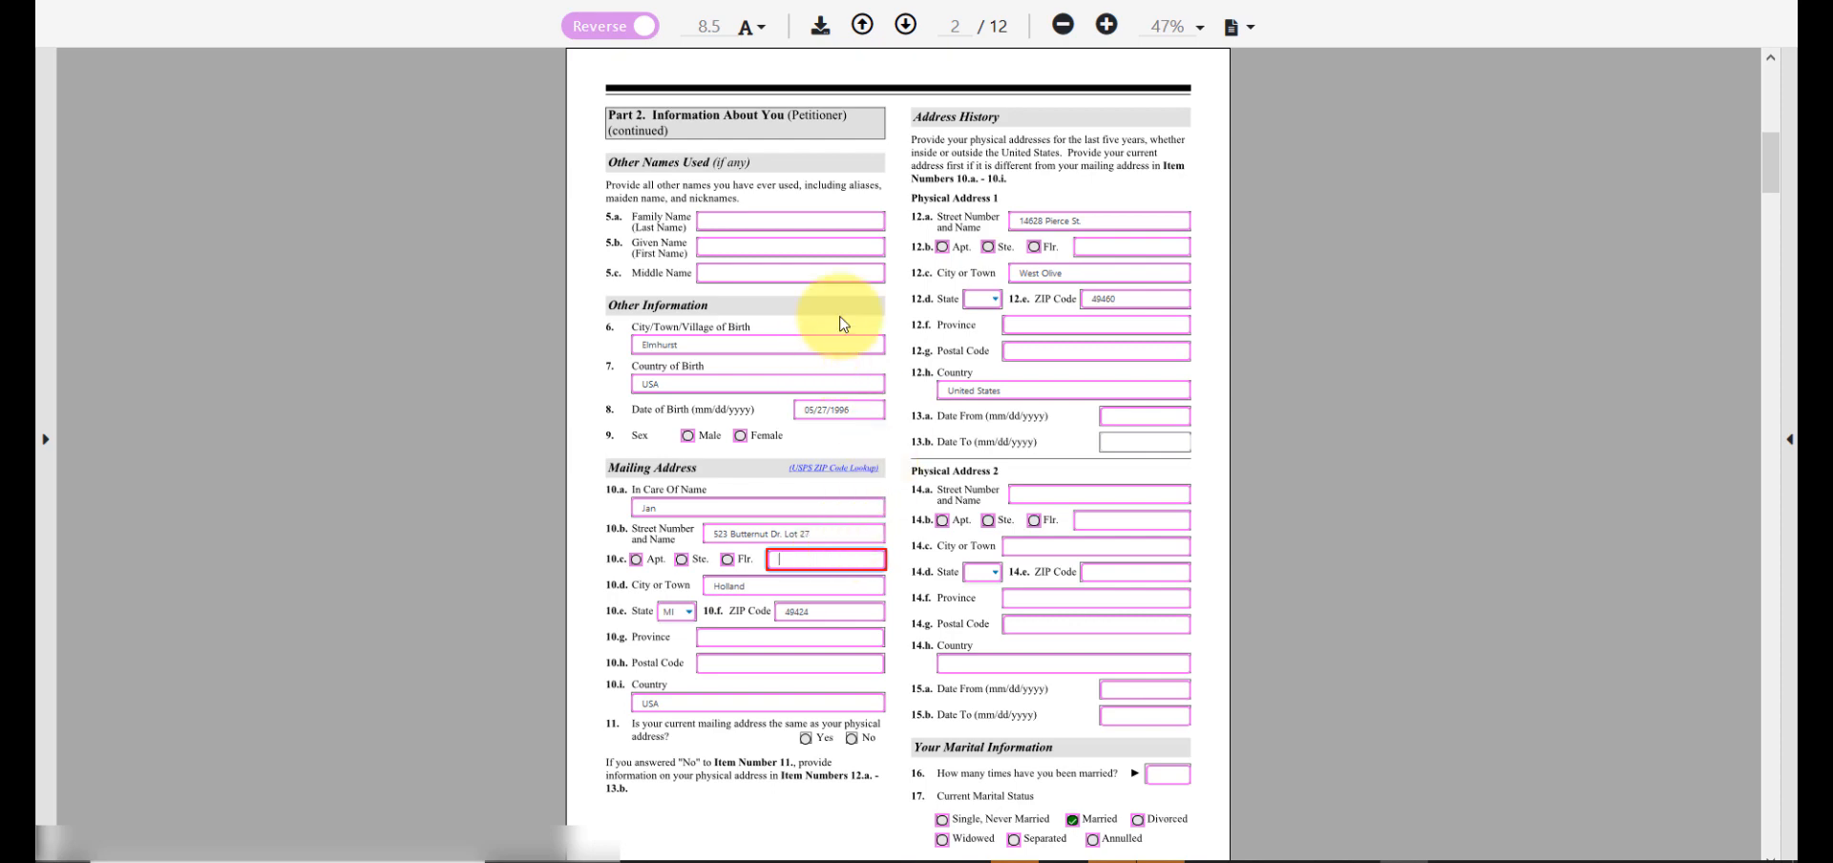
Fill in the petitioner's Physical Address 2 in the address history with the street, city, state and ZIP code.
{"action": "left_click", "coordinate": [1028, 494]}
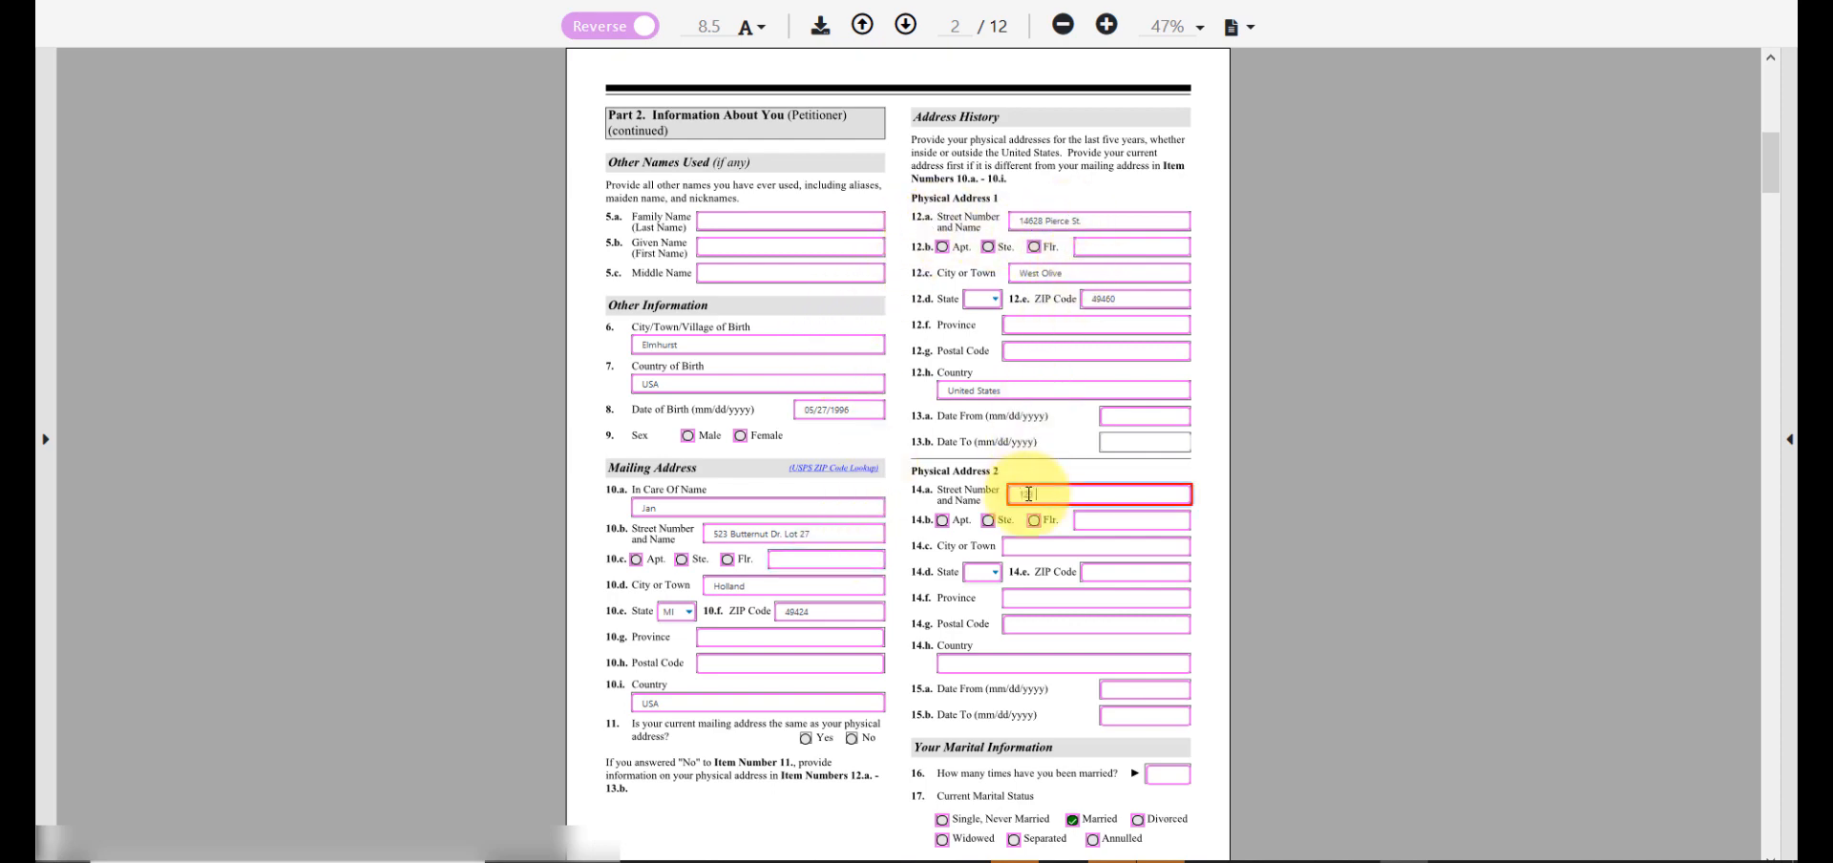
{"action": "type", "text": "123 Appleton St"}
{"action": "key", "text": "Tab"}
{"action": "key", "text": "Tab"}
{"action": "key", "text": "Tab"}
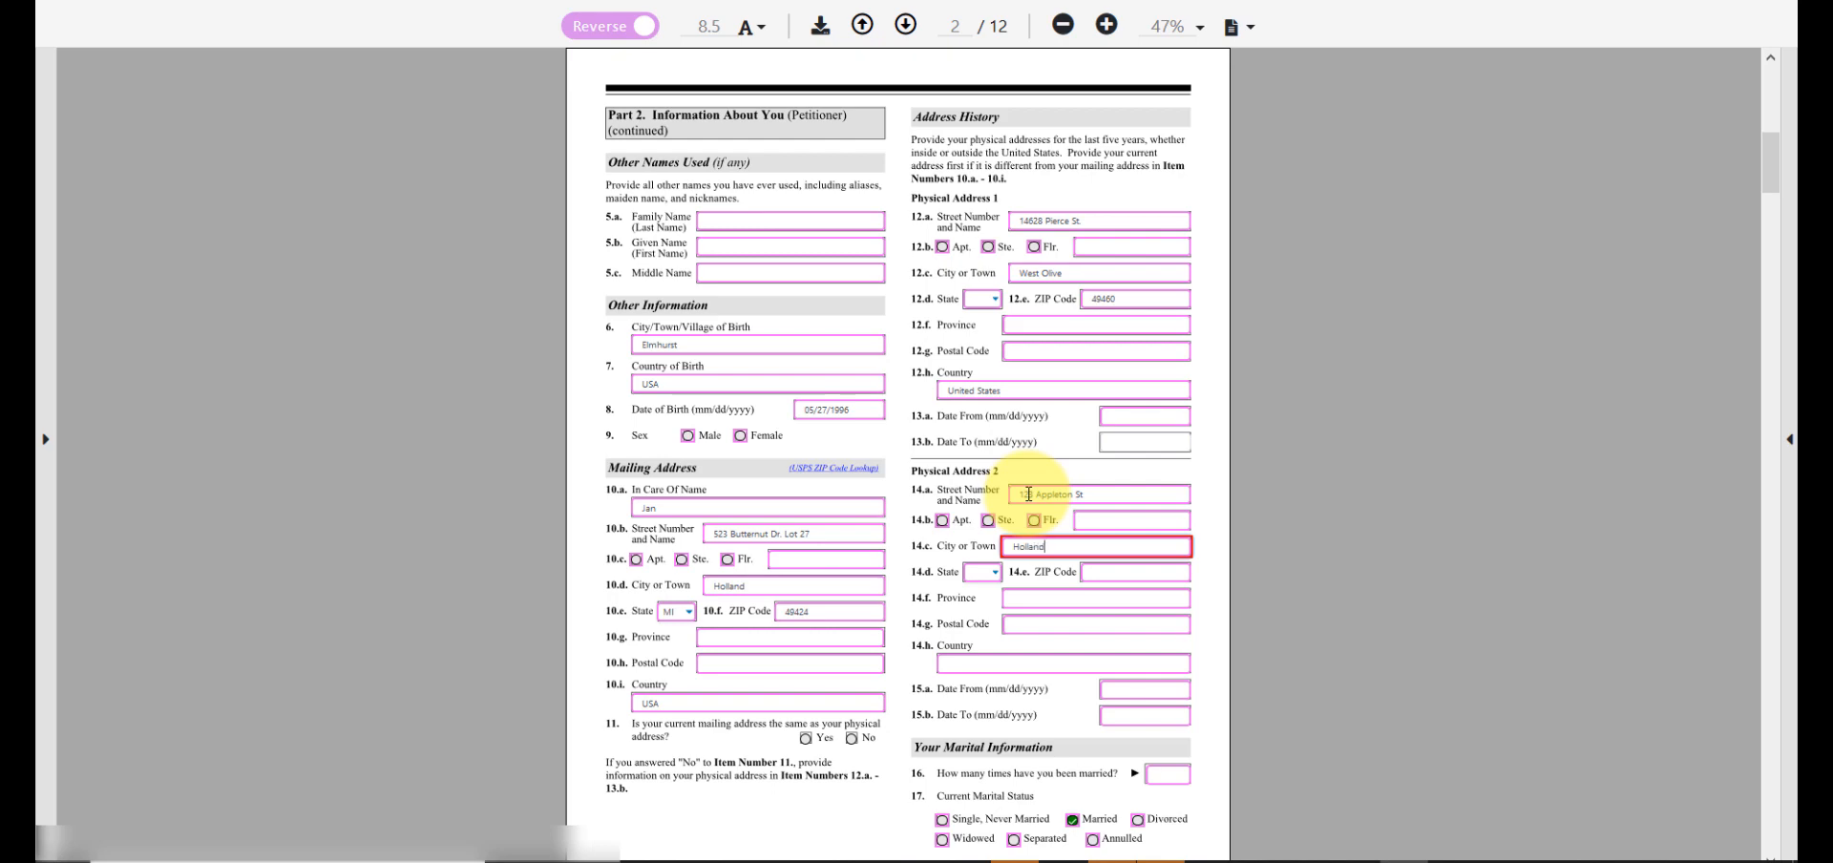
{"action": "key", "text": "Tab"}
{"action": "key", "text": "m"}
{"action": "key", "text": "Tab"}
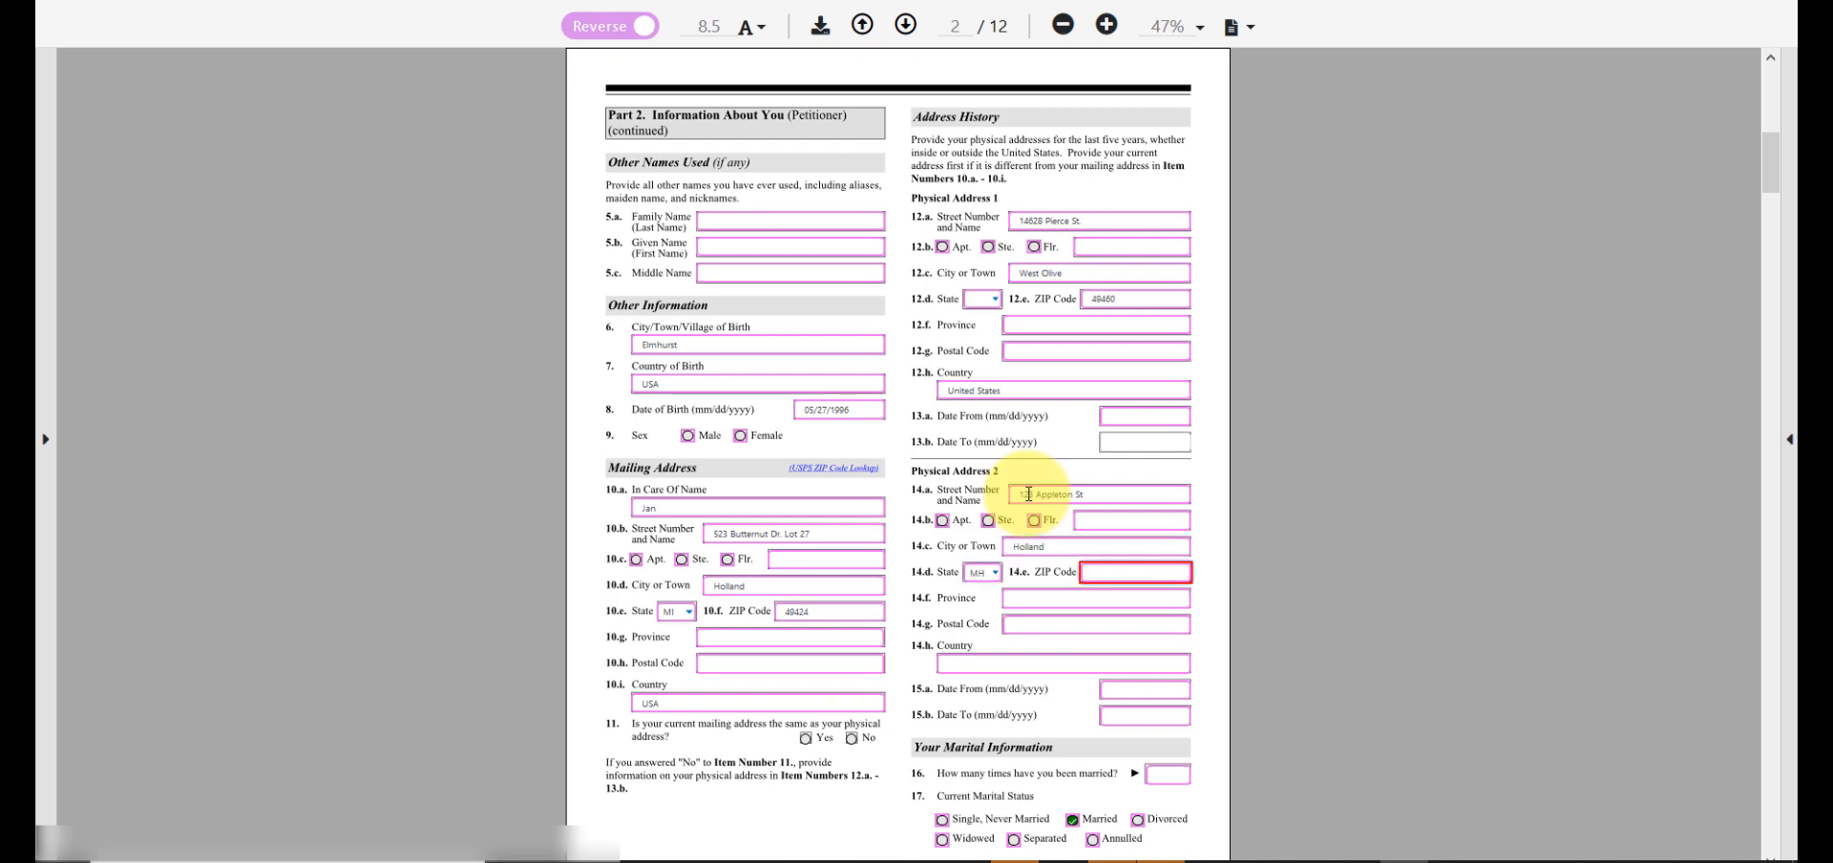
{"action": "left_click", "coordinate": [1270, 542]}
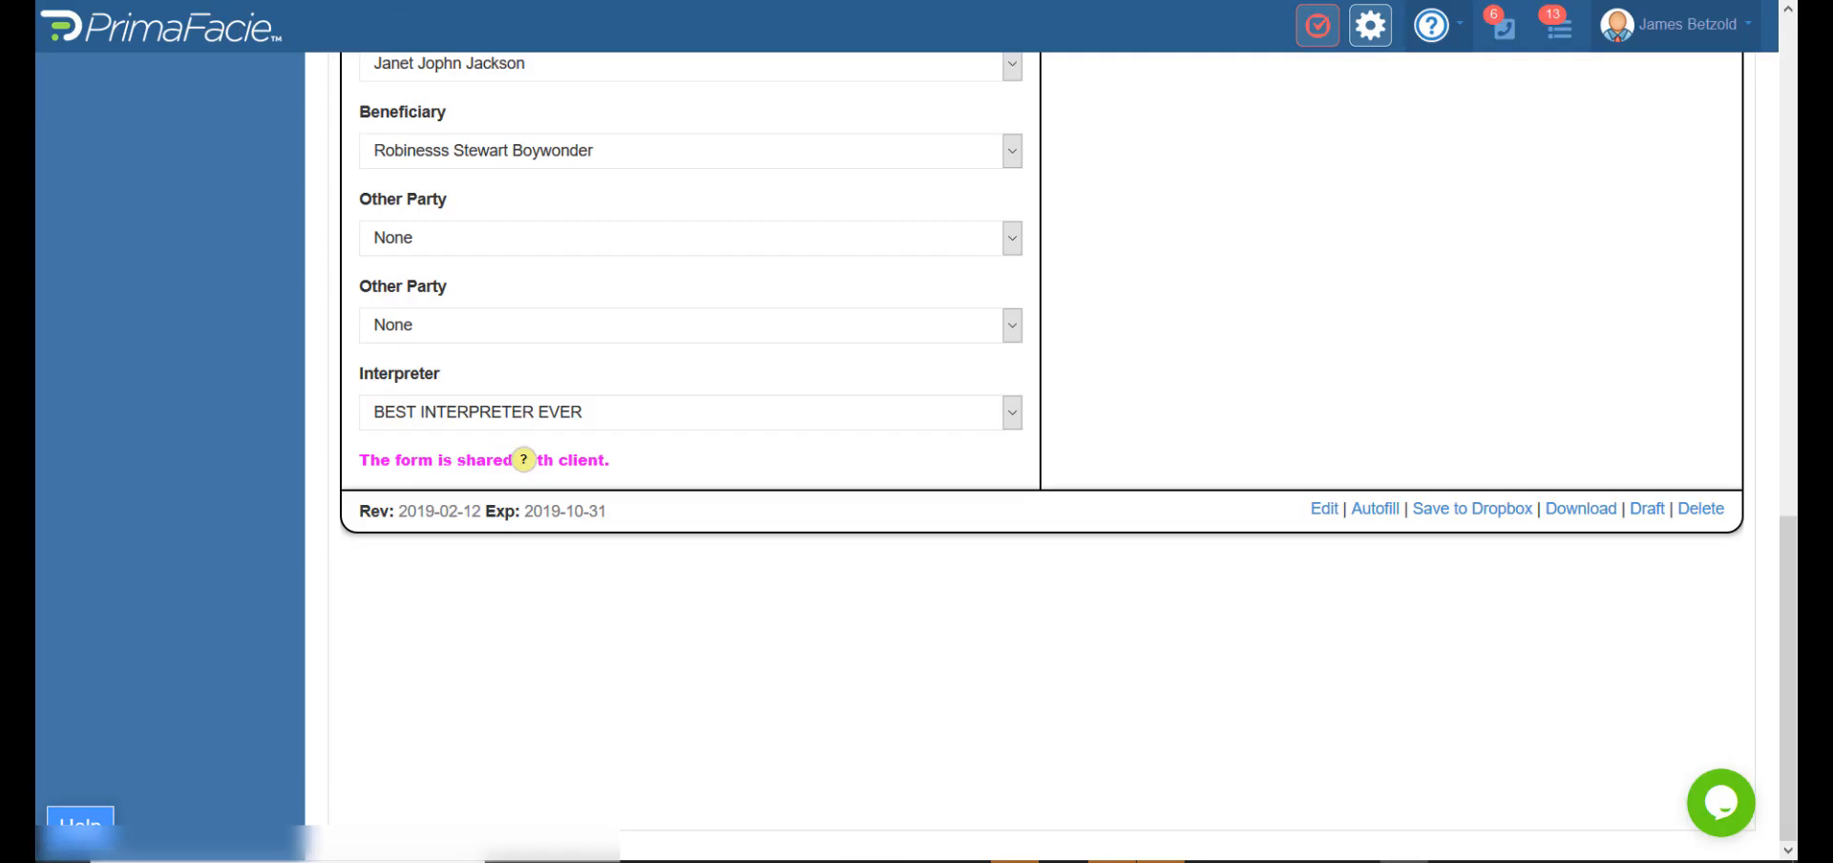
Return to the case page and open the petitioner's contact record from the beneficiary's related contacts.
{"action": "scroll", "coordinate": [611, 277], "scroll_direction": "up", "scroll_amount": 1}
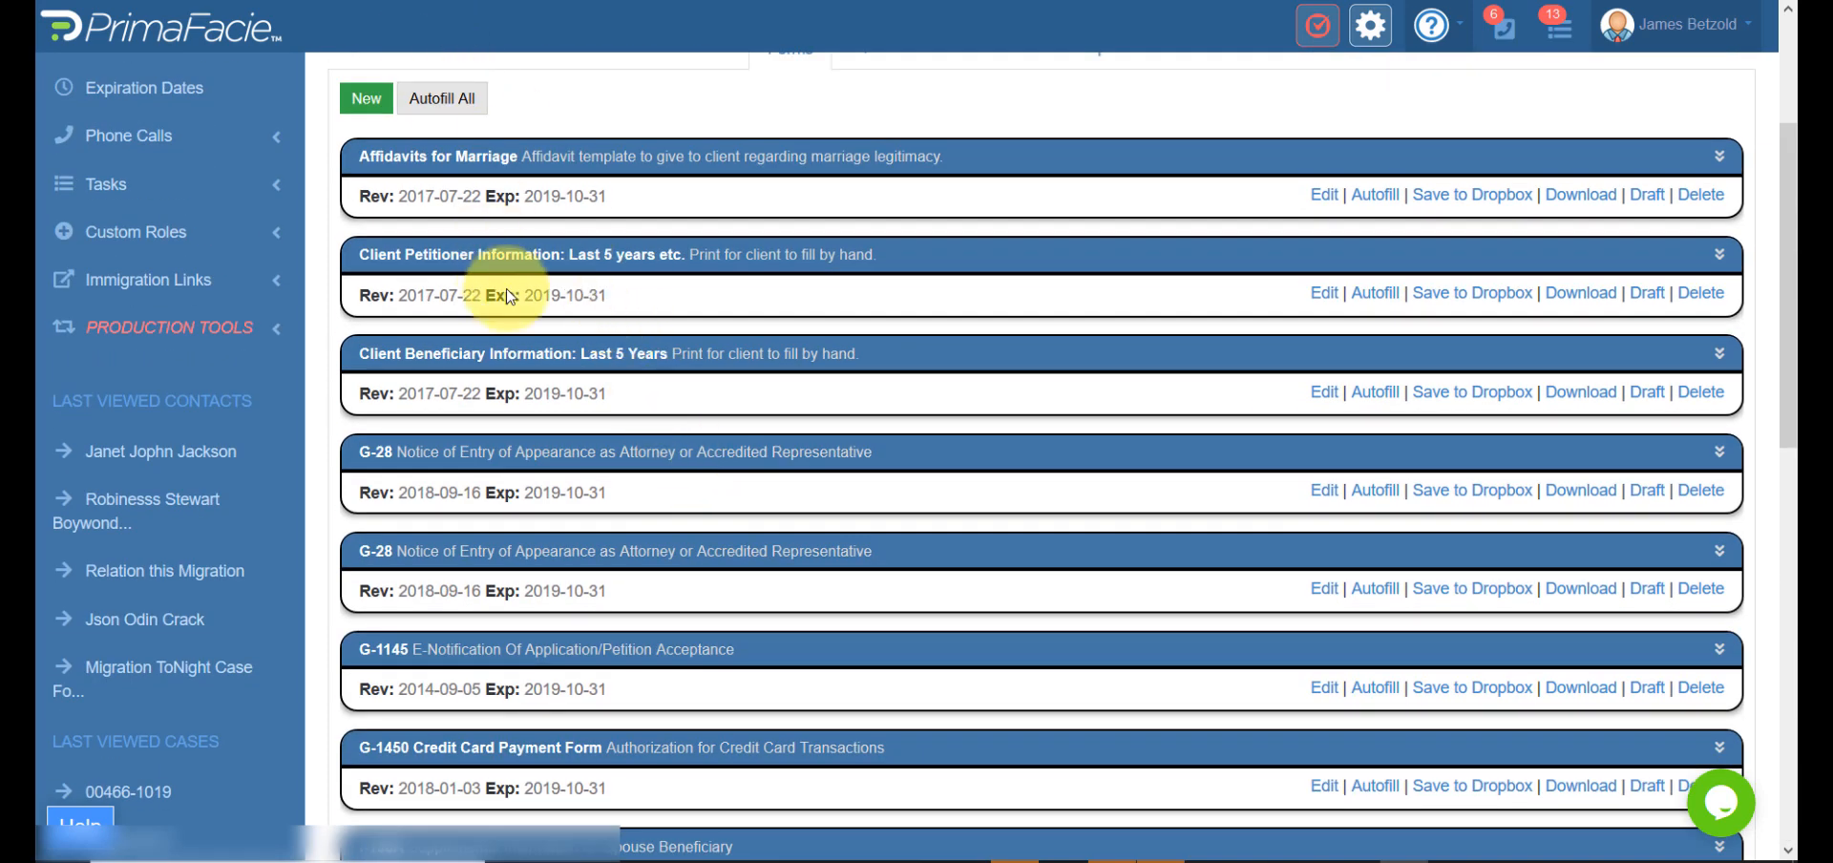
{"action": "scroll", "coordinate": [492, 297], "scroll_direction": "up", "scroll_amount": 2}
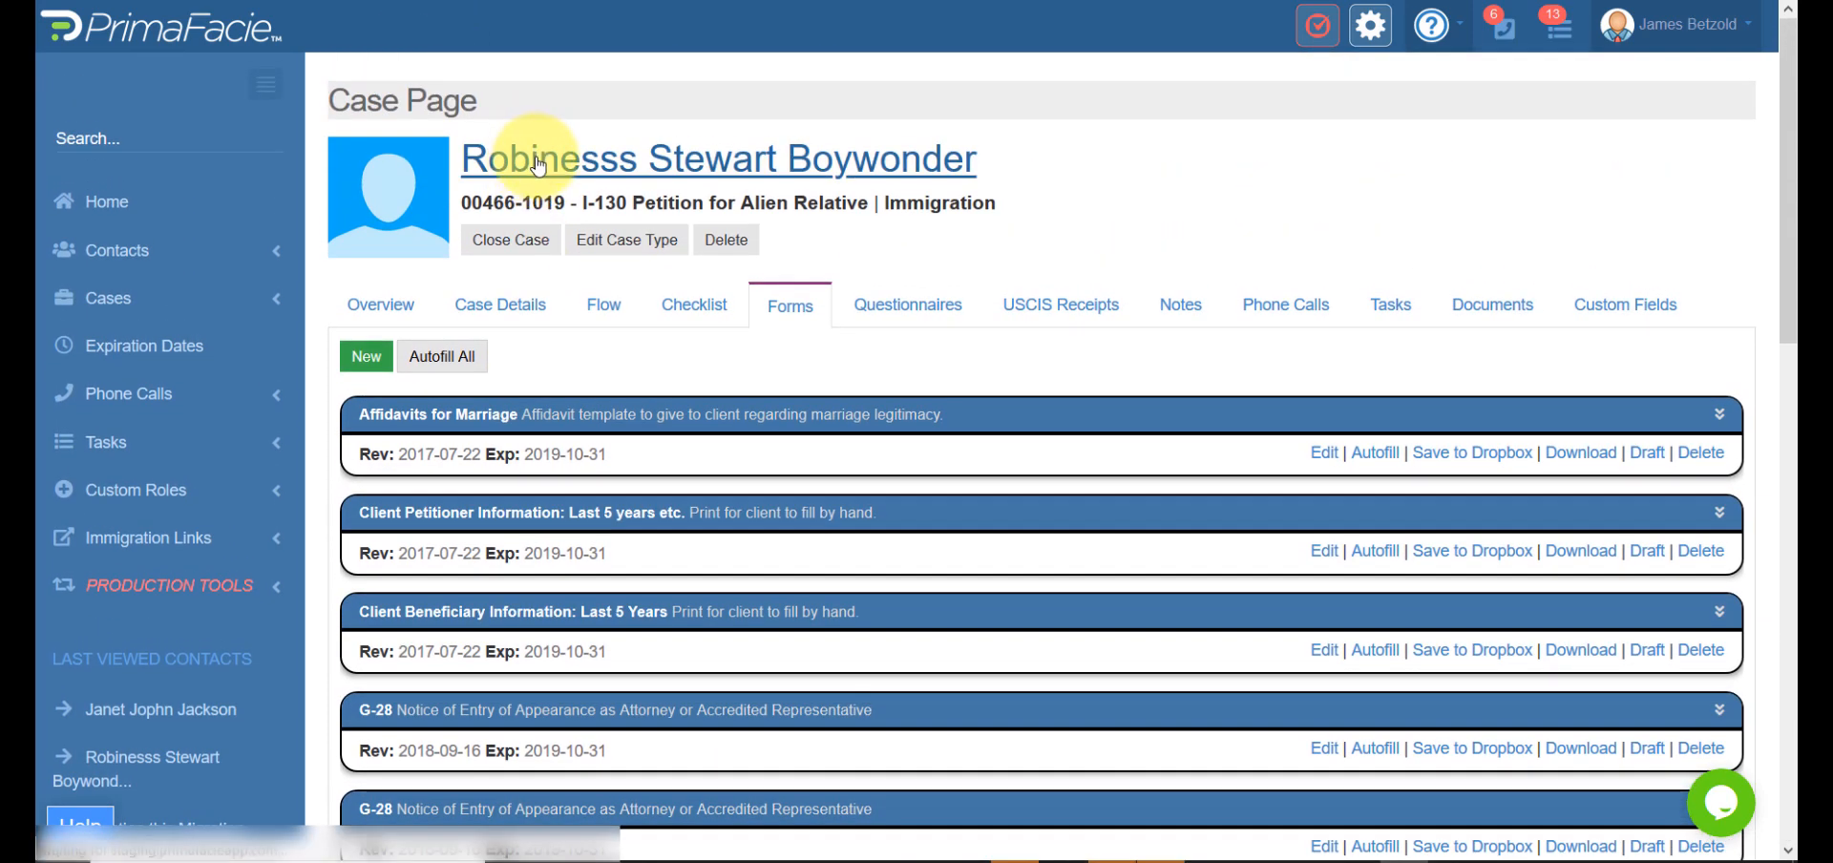
{"action": "left_click", "coordinate": [533, 164]}
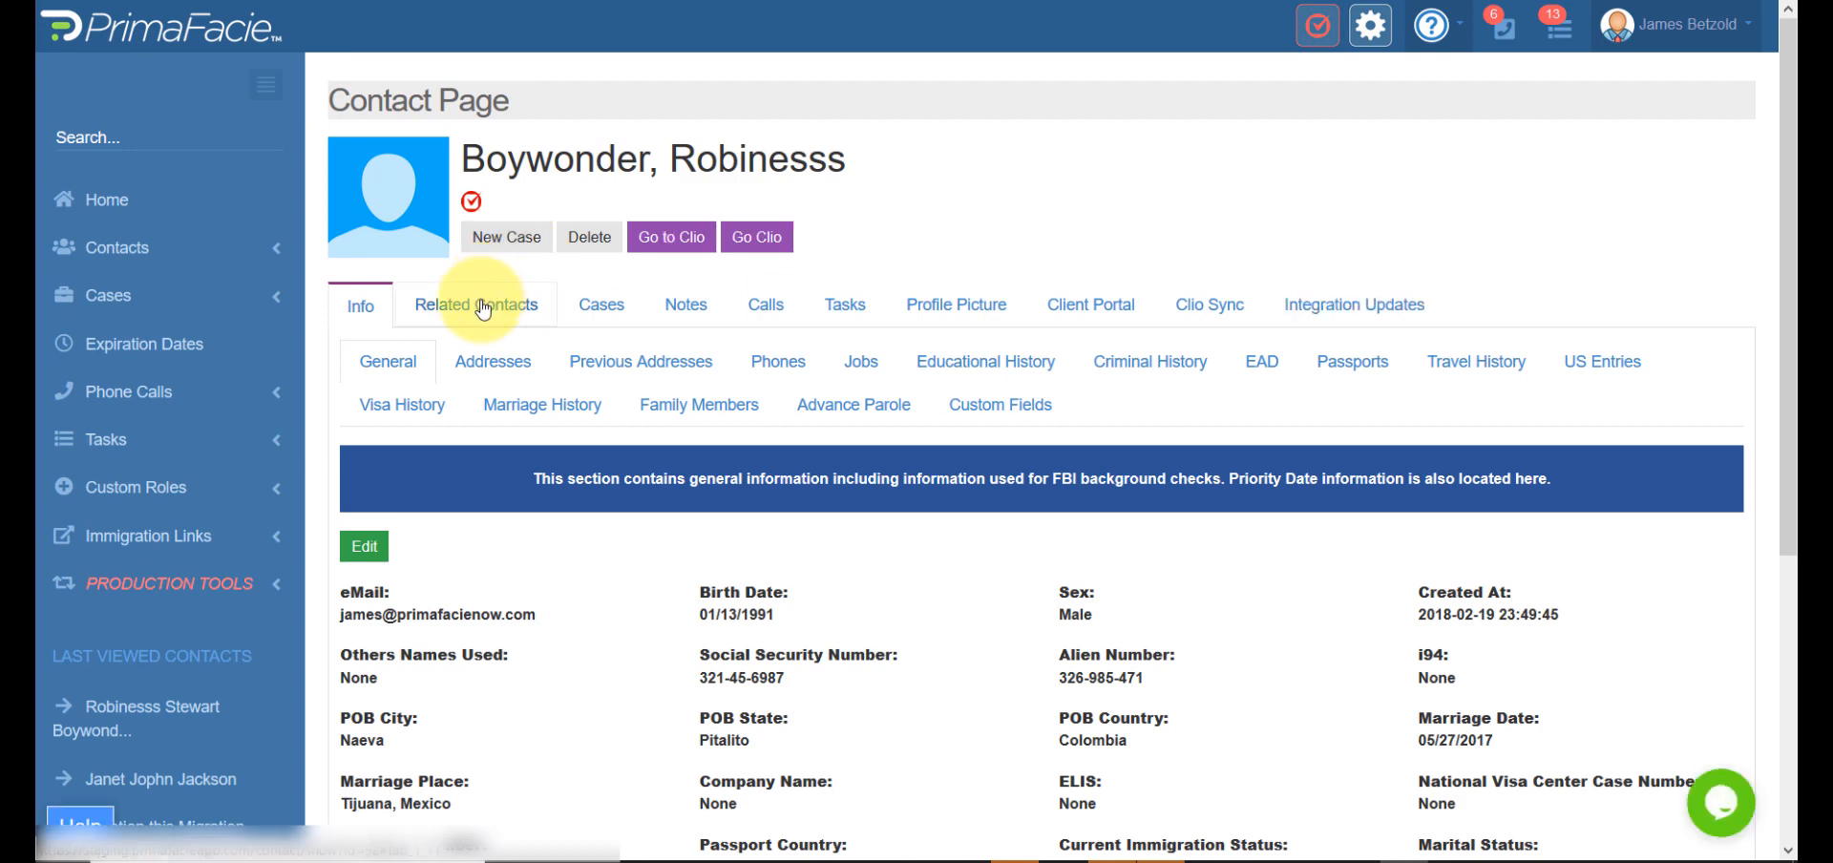
{"action": "left_click", "coordinate": [477, 305]}
{"action": "left_click", "coordinate": [400, 507]}
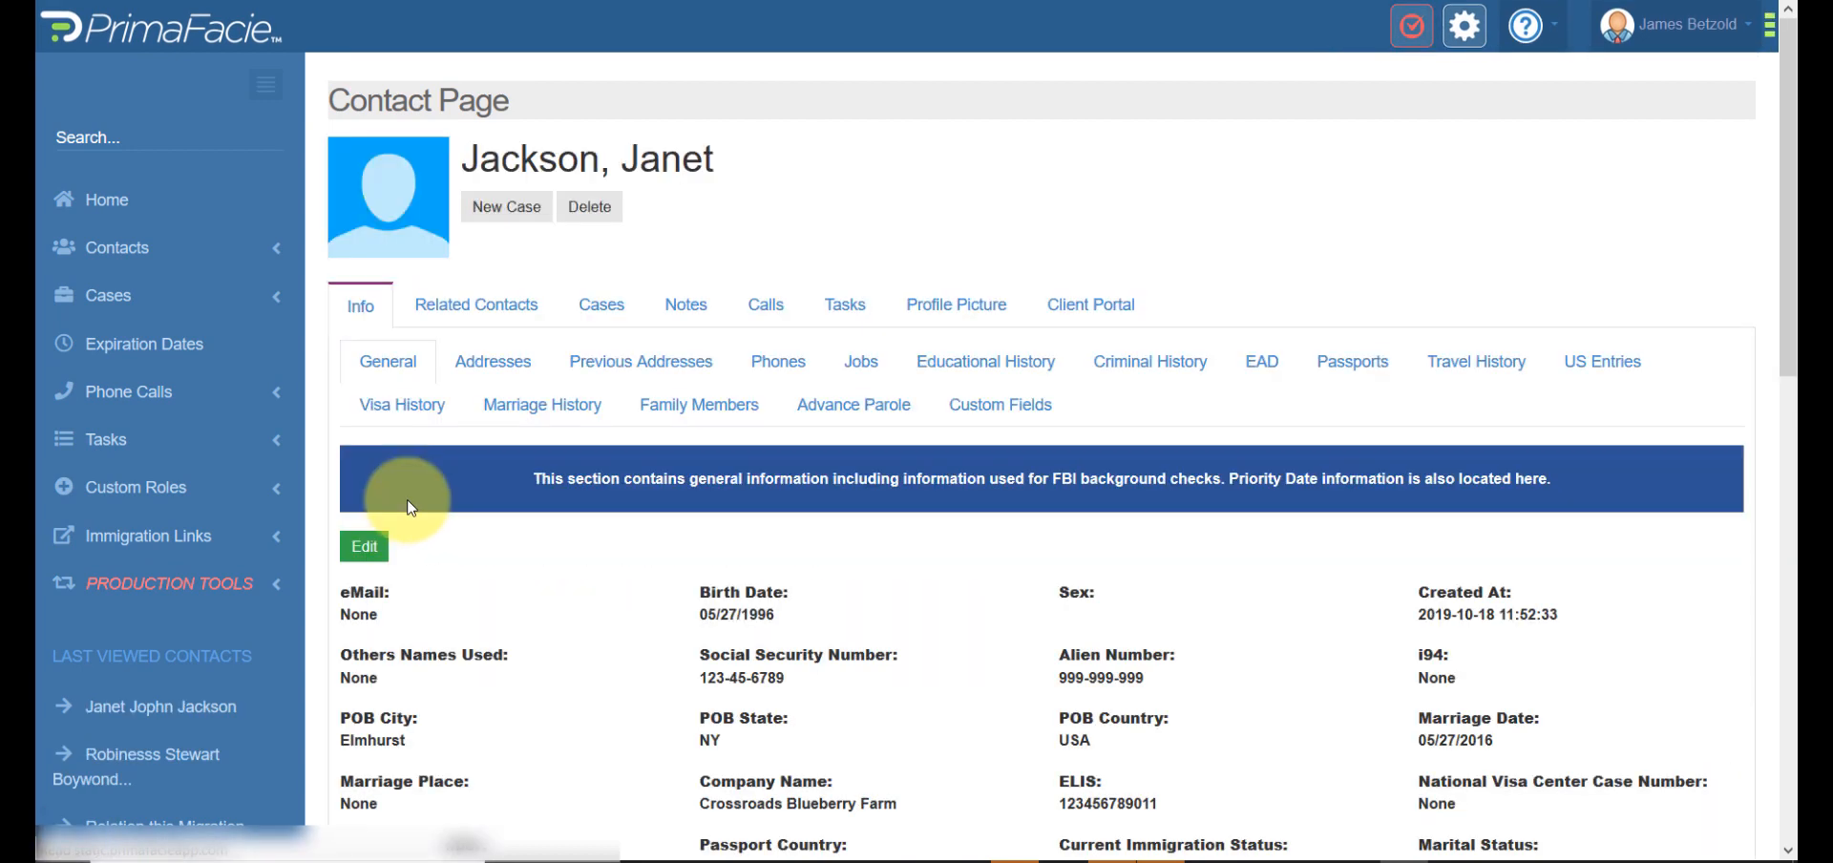
Check the petitioner's current addresses and previous addresses for the values entered on the form.
{"action": "left_click", "coordinate": [491, 361]}
{"action": "scroll", "coordinate": [696, 499], "scroll_direction": "down", "scroll_amount": 1}
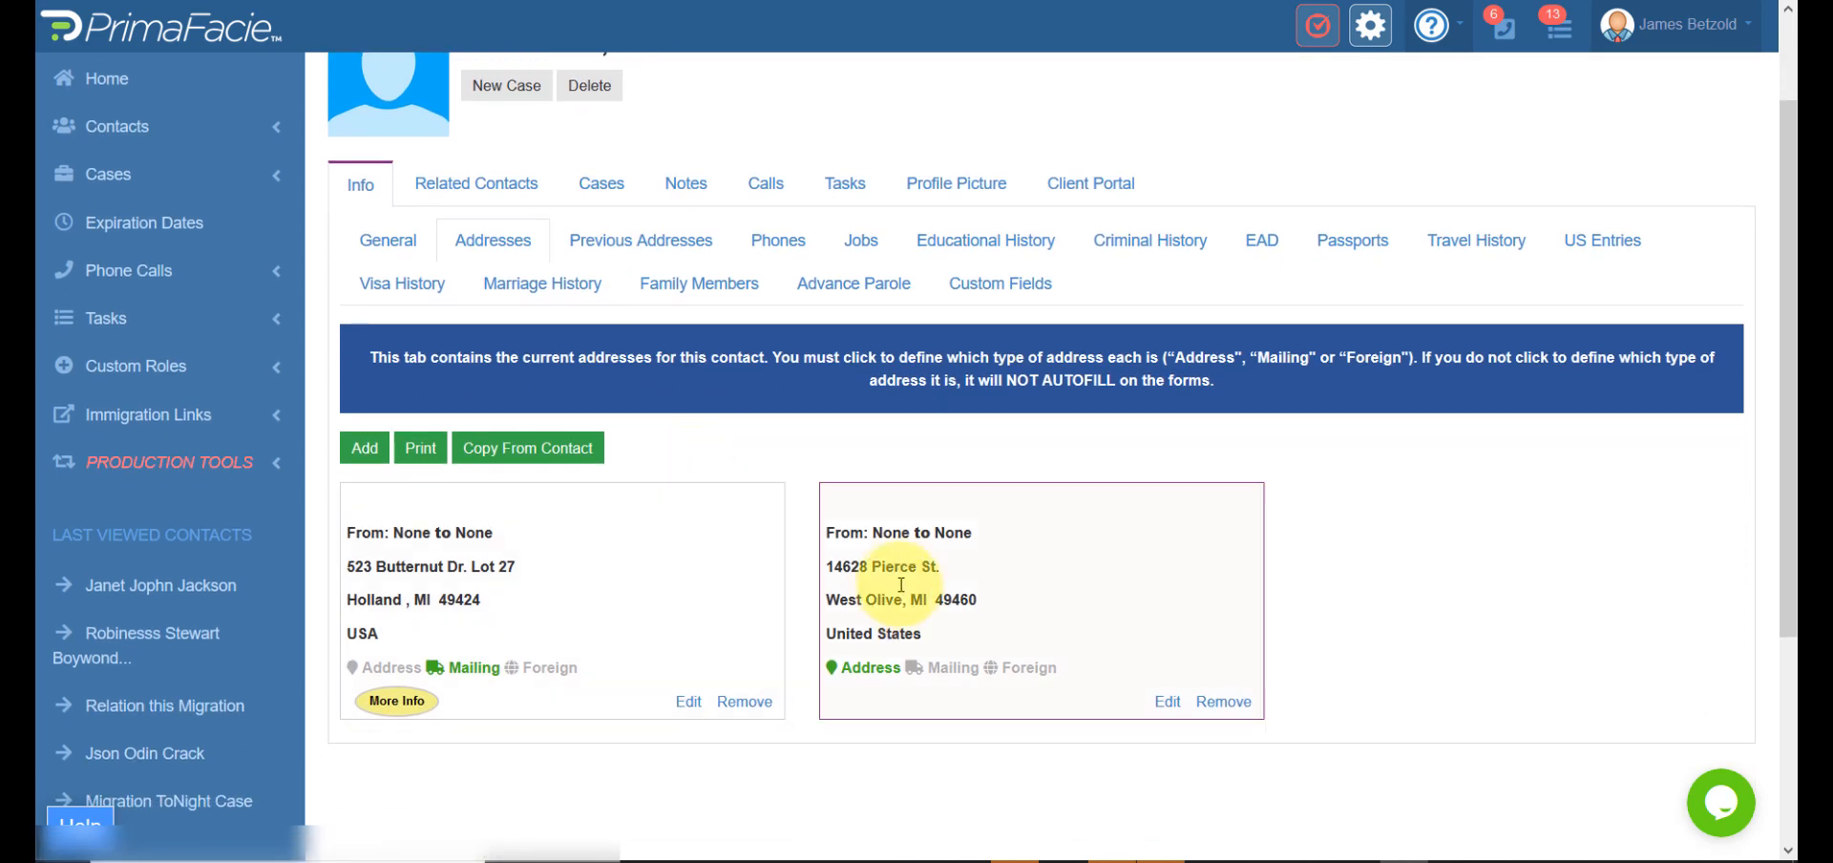
{"action": "left_click", "coordinate": [604, 247]}
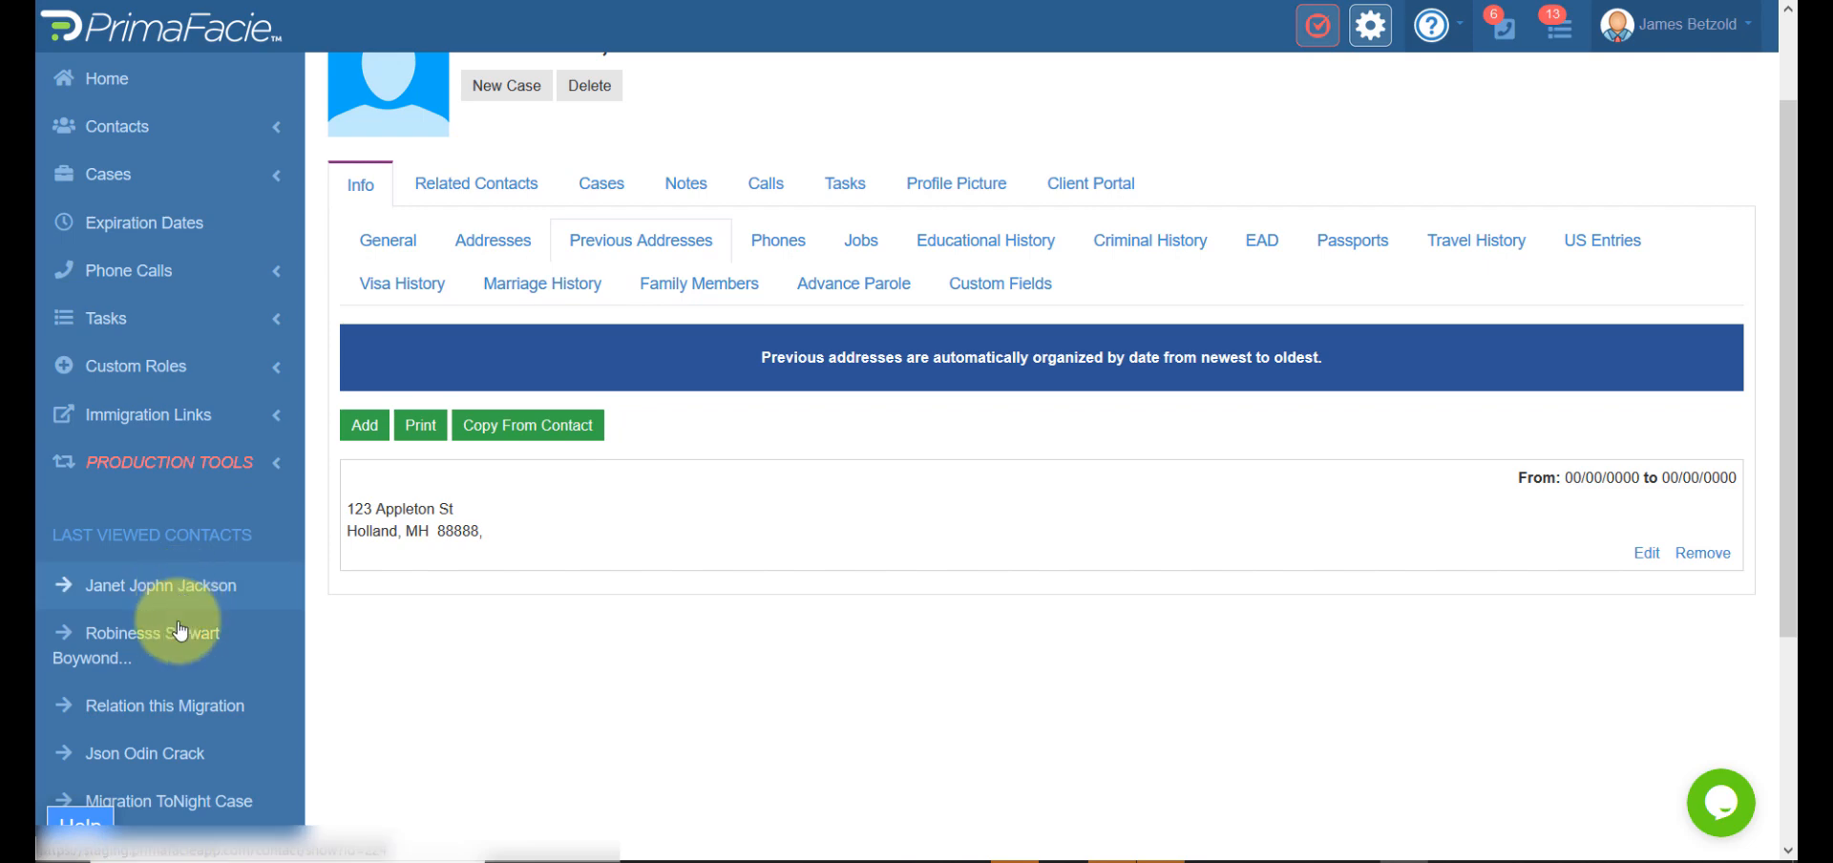
Reopen the I-130 case from the last viewed cases and expand the I-130 Petition for Alien Relative in its forms.
{"action": "scroll", "coordinate": [167, 659], "scroll_direction": "down", "scroll_amount": 3}
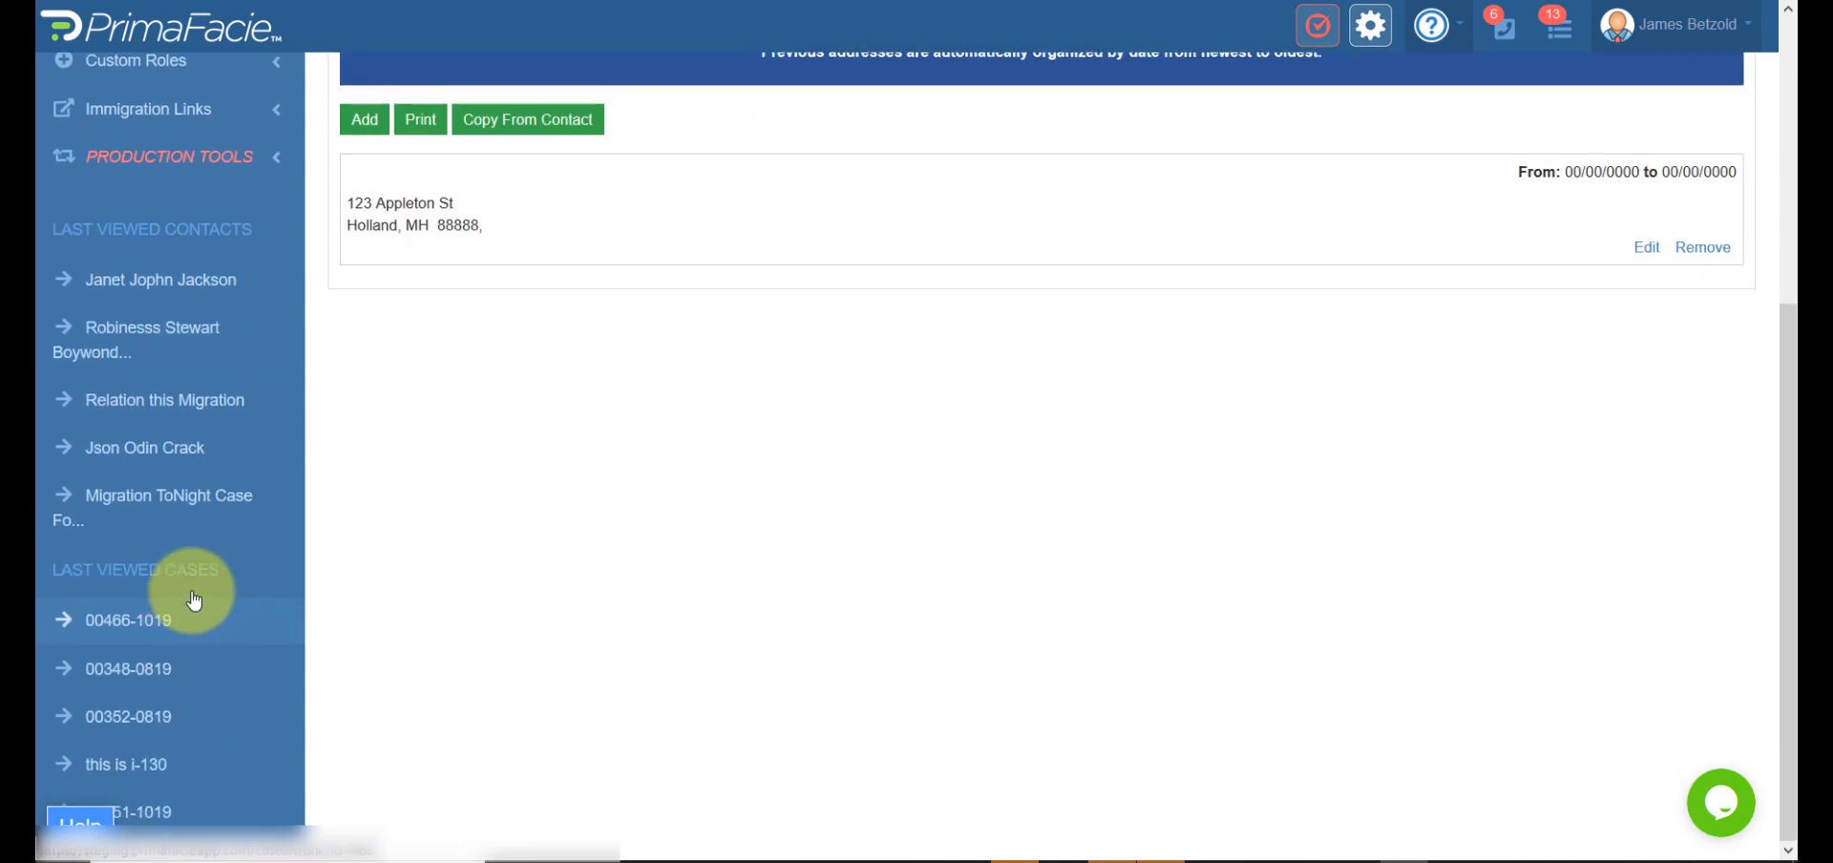
{"action": "left_click", "coordinate": [141, 622]}
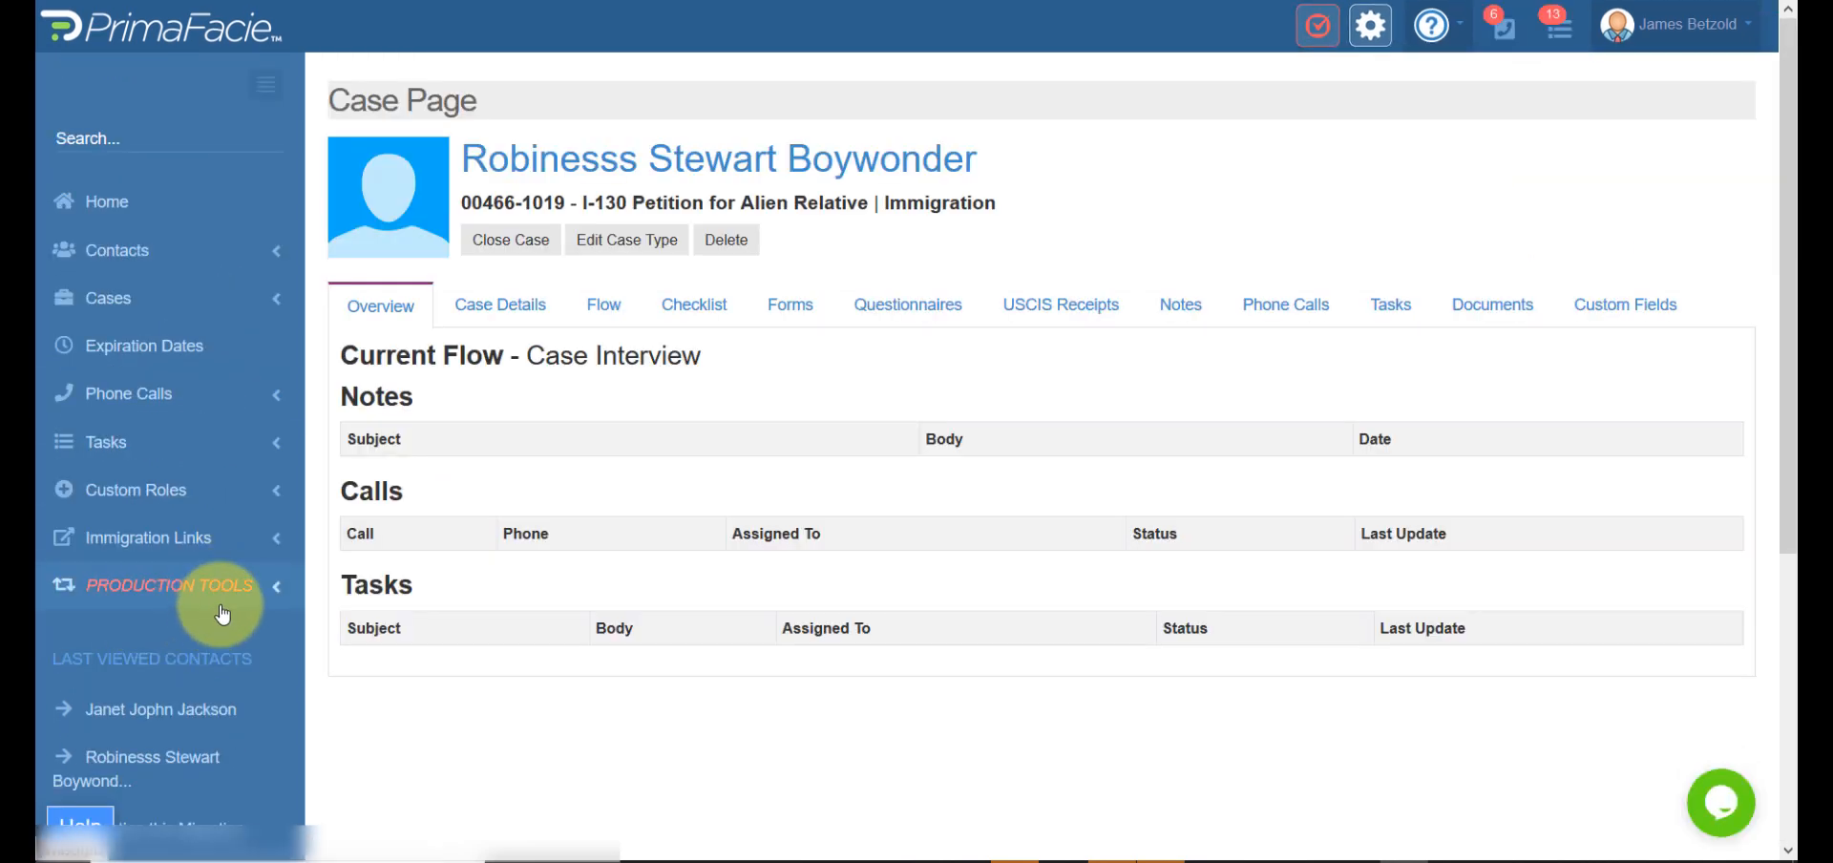
{"action": "left_click", "coordinate": [779, 305]}
{"action": "scroll", "coordinate": [462, 462], "scroll_direction": "down", "scroll_amount": 7}
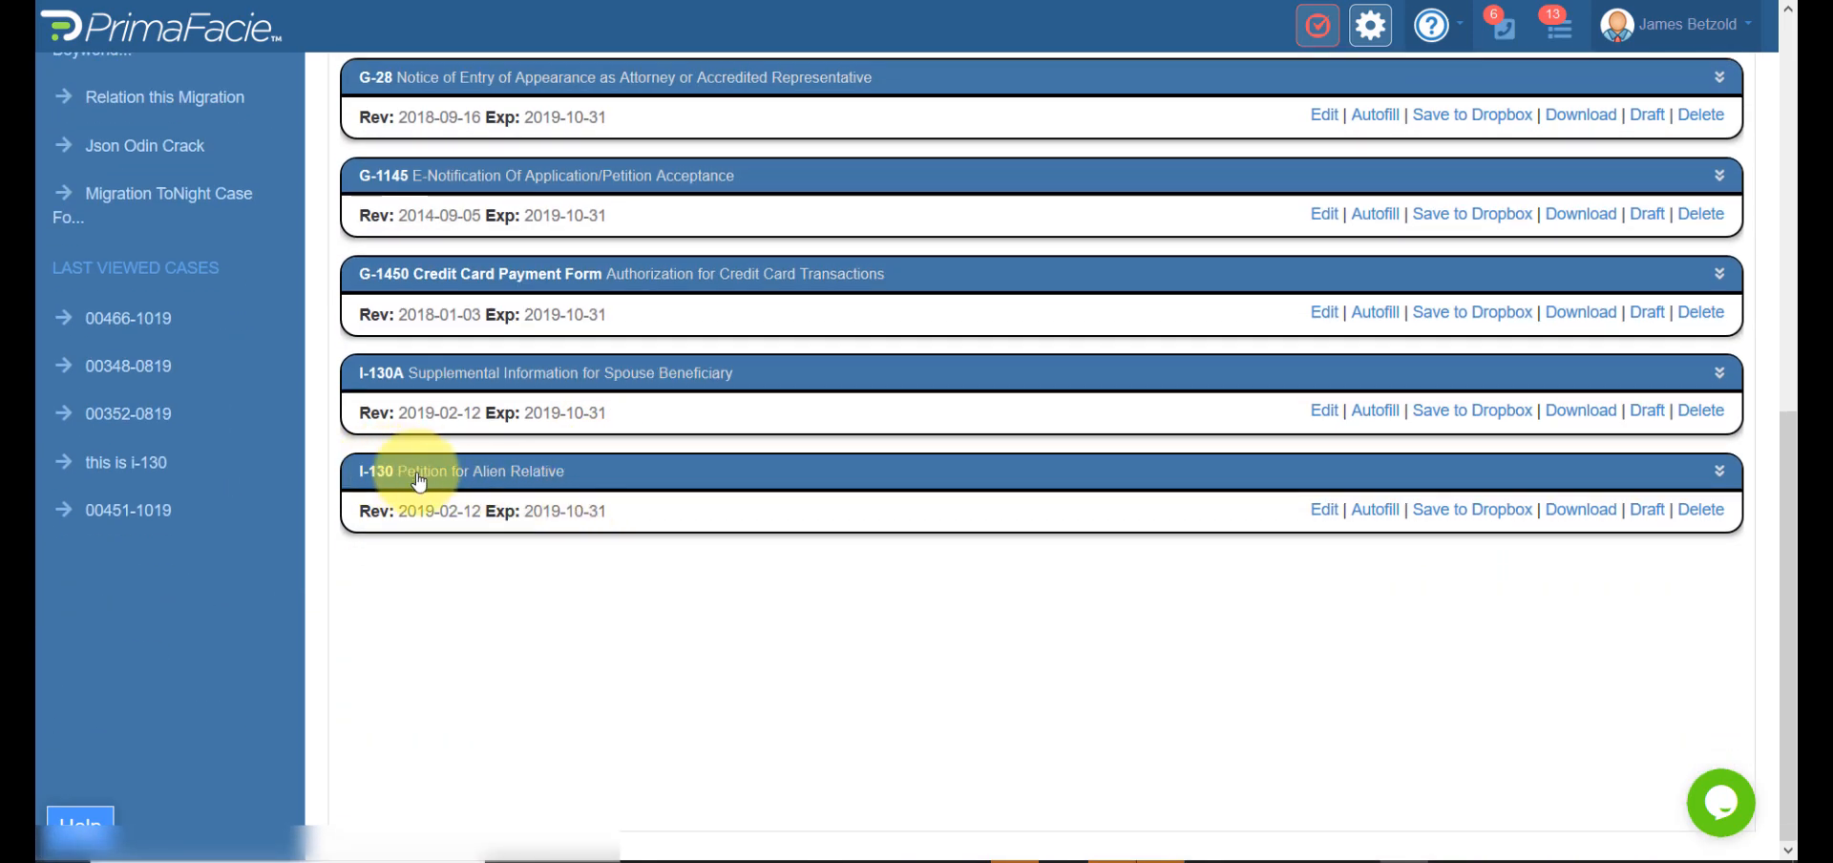
{"action": "left_click", "coordinate": [420, 474]}
{"action": "scroll", "coordinate": [703, 643], "scroll_direction": "down", "scroll_amount": 3}
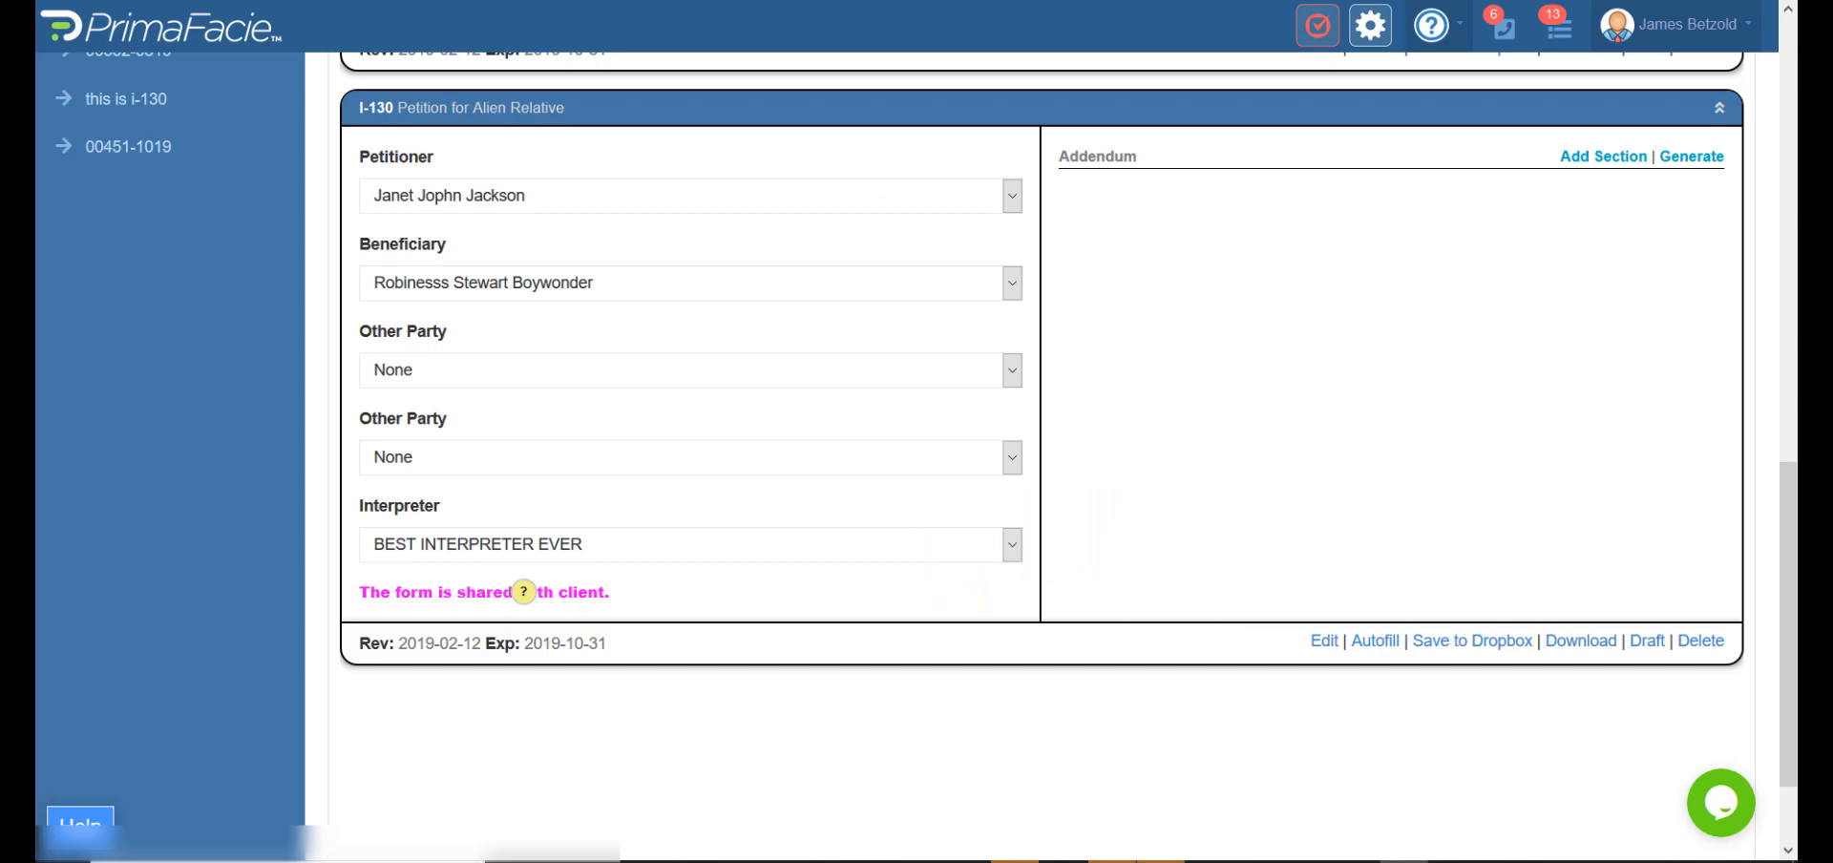
Switch to the fillable I-130 and step through the petitioner's fields from Alien Registration Number to Date of Current Marriage.
{"action": "left_click", "coordinate": [674, 2]}
{"action": "scroll", "coordinate": [1003, 573], "scroll_direction": "down", "scroll_amount": 1}
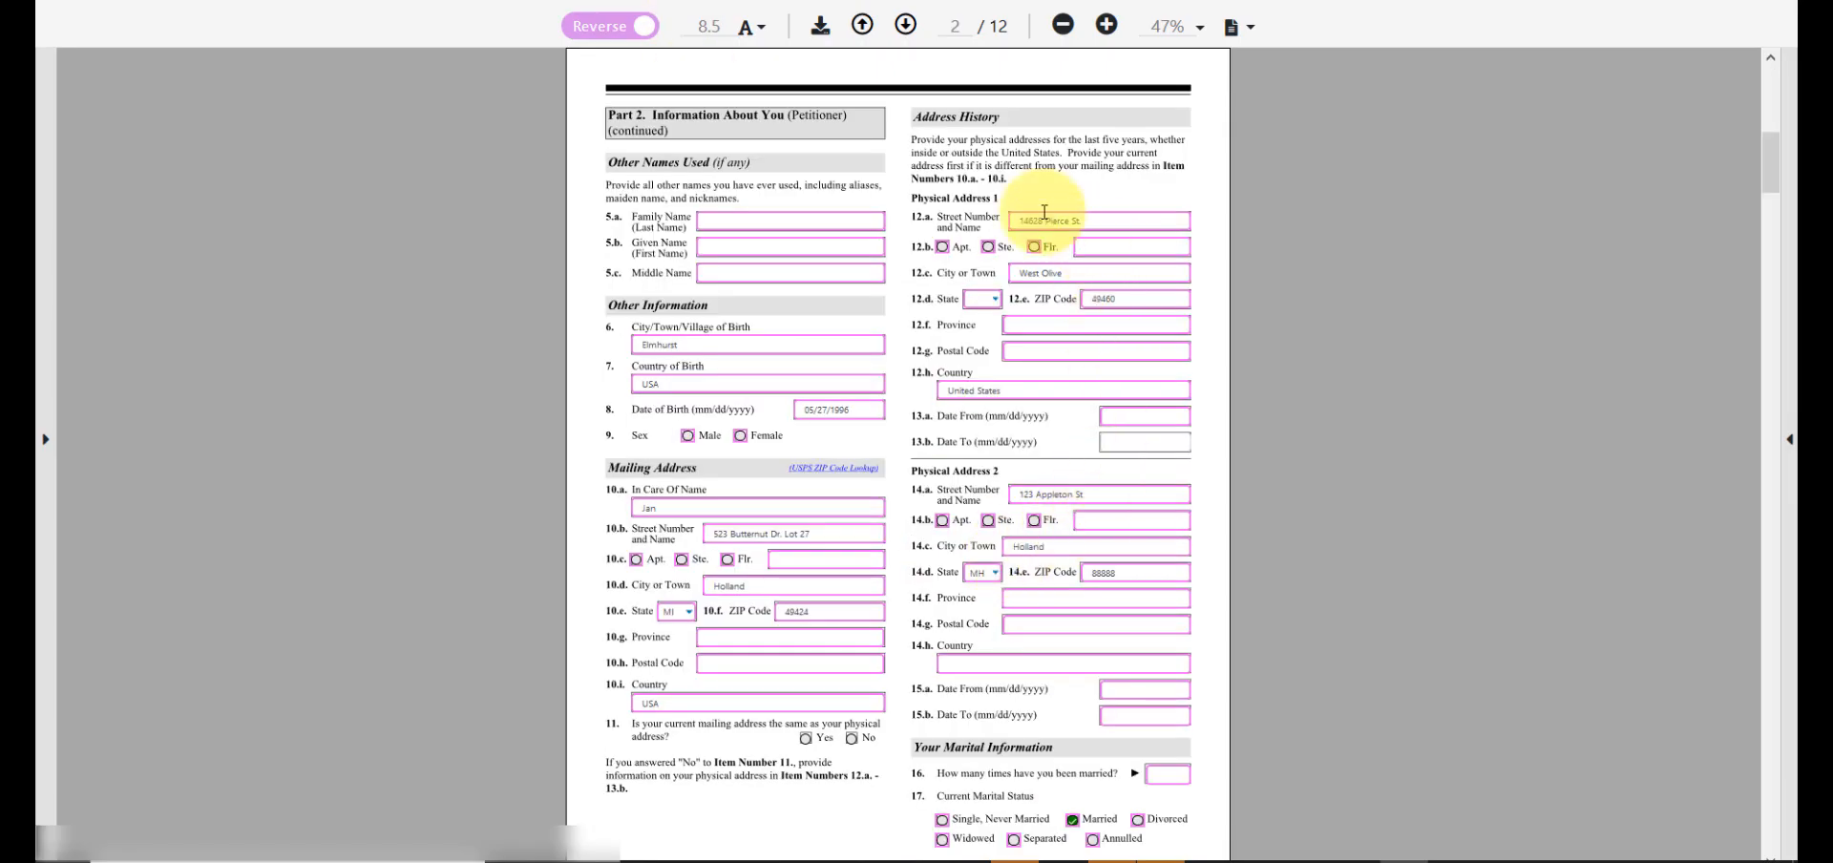
{"action": "scroll", "coordinate": [998, 243], "scroll_direction": "up", "scroll_amount": 1}
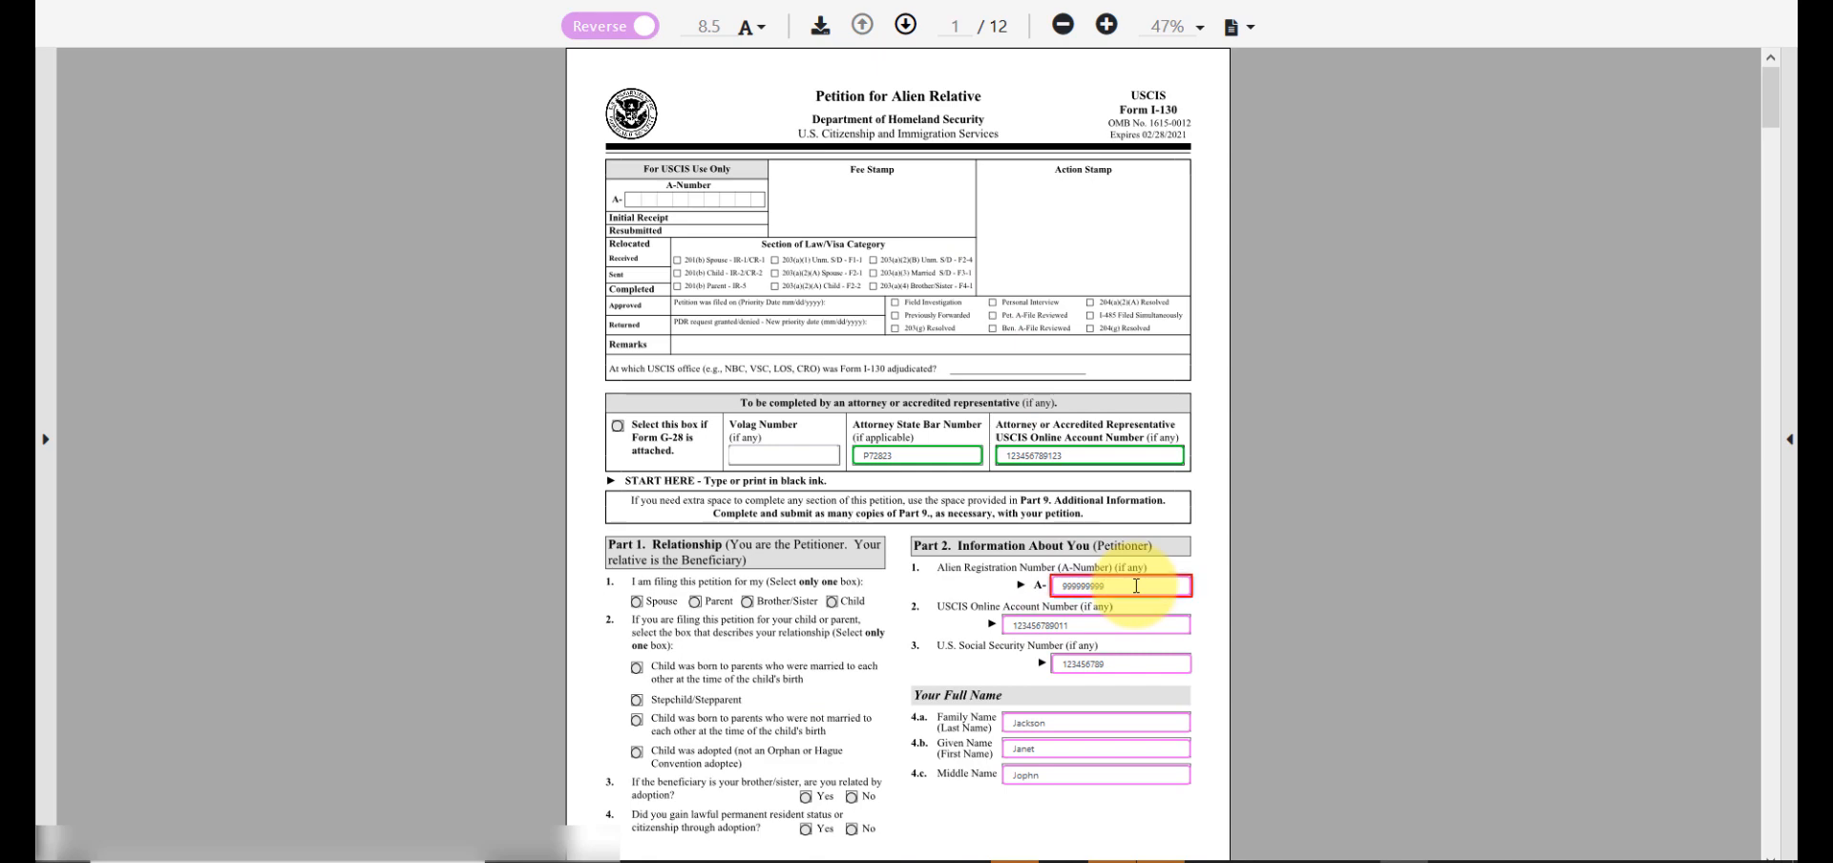
{"action": "key", "text": "Tab"}
{"action": "key", "text": "Tab"}
{"action": "key", "text": "Tab"}
{"action": "key", "text": "Tab"}
{"action": "key", "text": "Tab"}
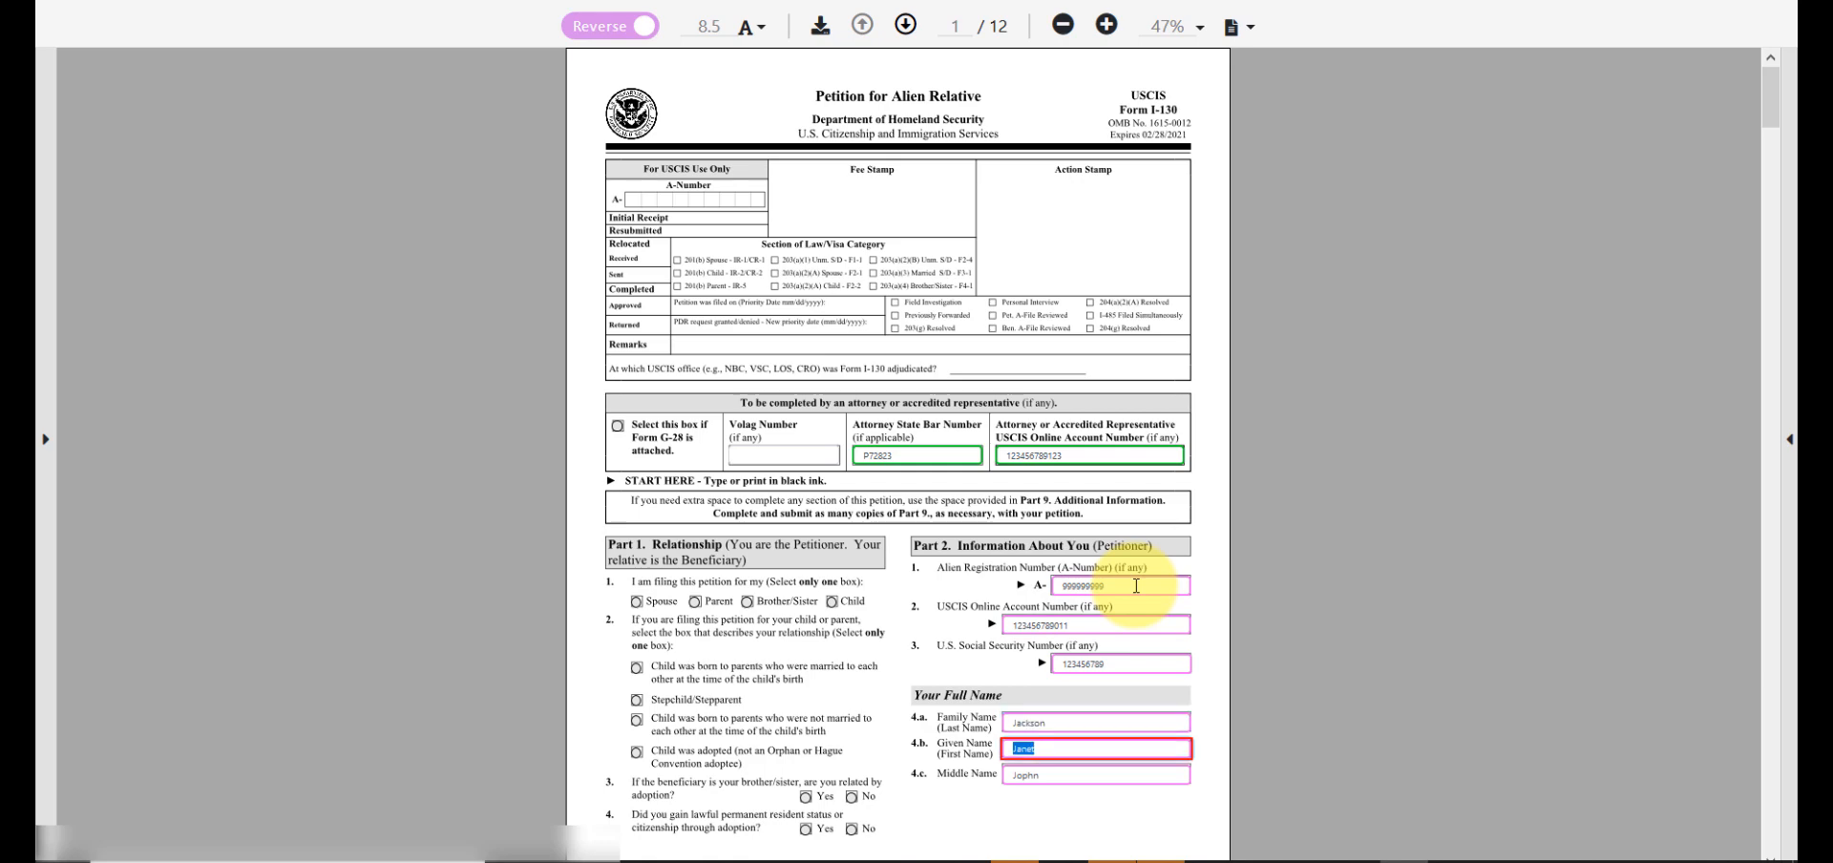
{"action": "key", "text": "Tab"}
{"action": "key", "text": "Tab"}
{"action": "key", "text": "Tab"}
{"action": "key", "text": "Tab"}
{"action": "key", "text": "Tab"}
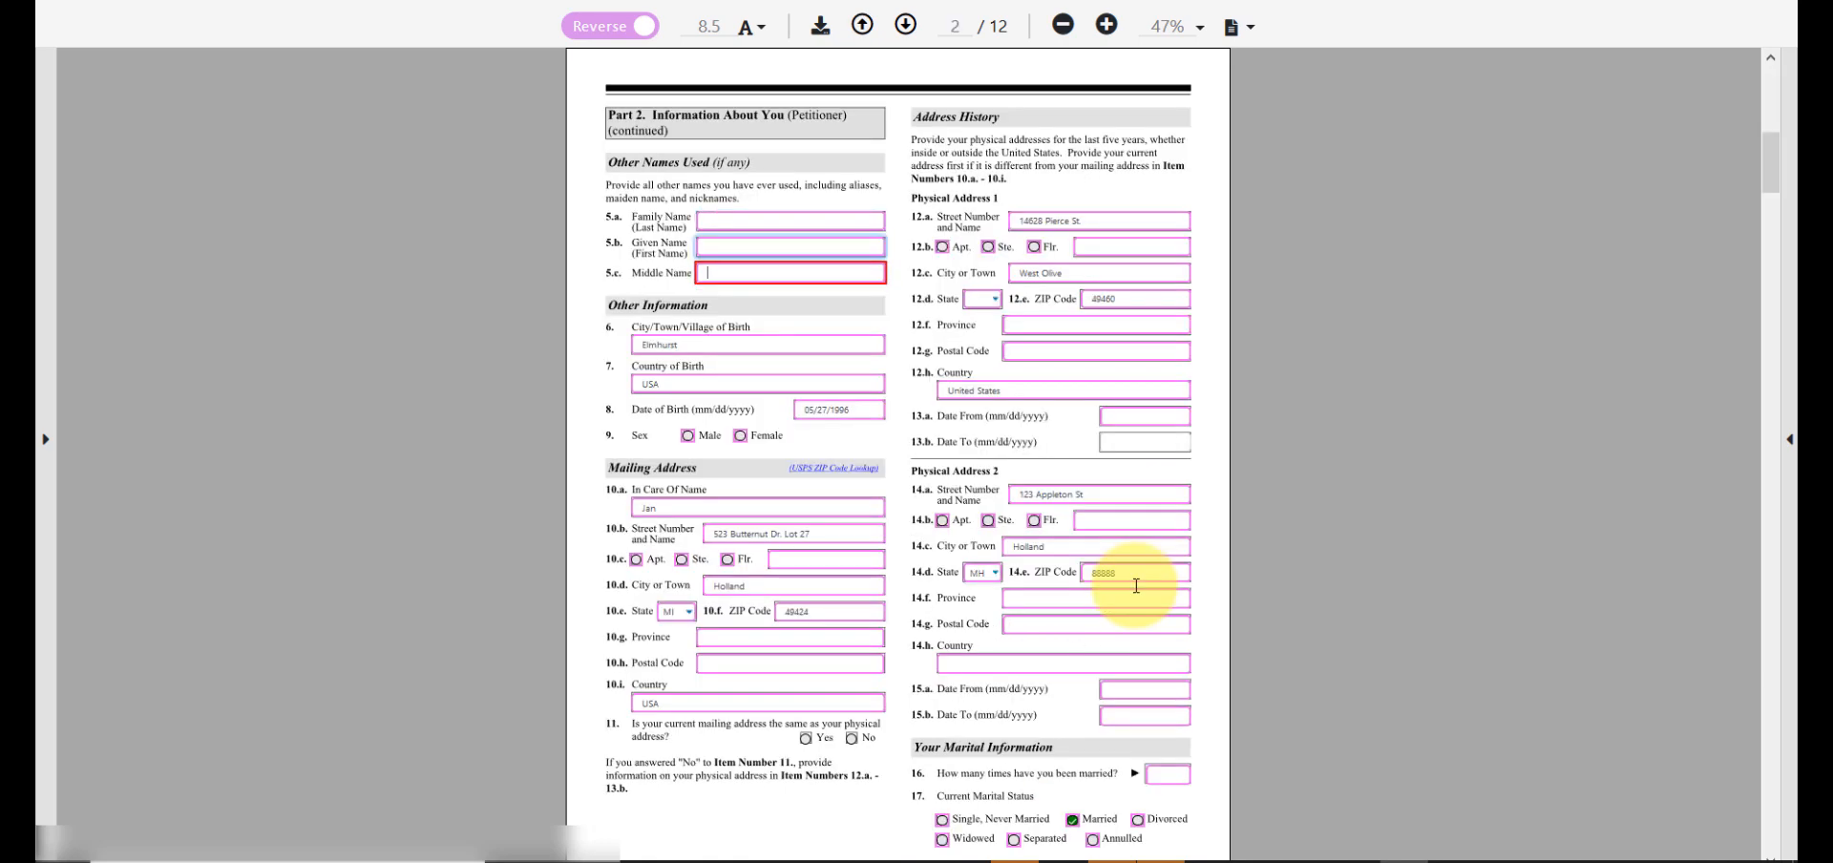
{"action": "key", "text": "Tab"}
{"action": "key", "text": "Tab"}
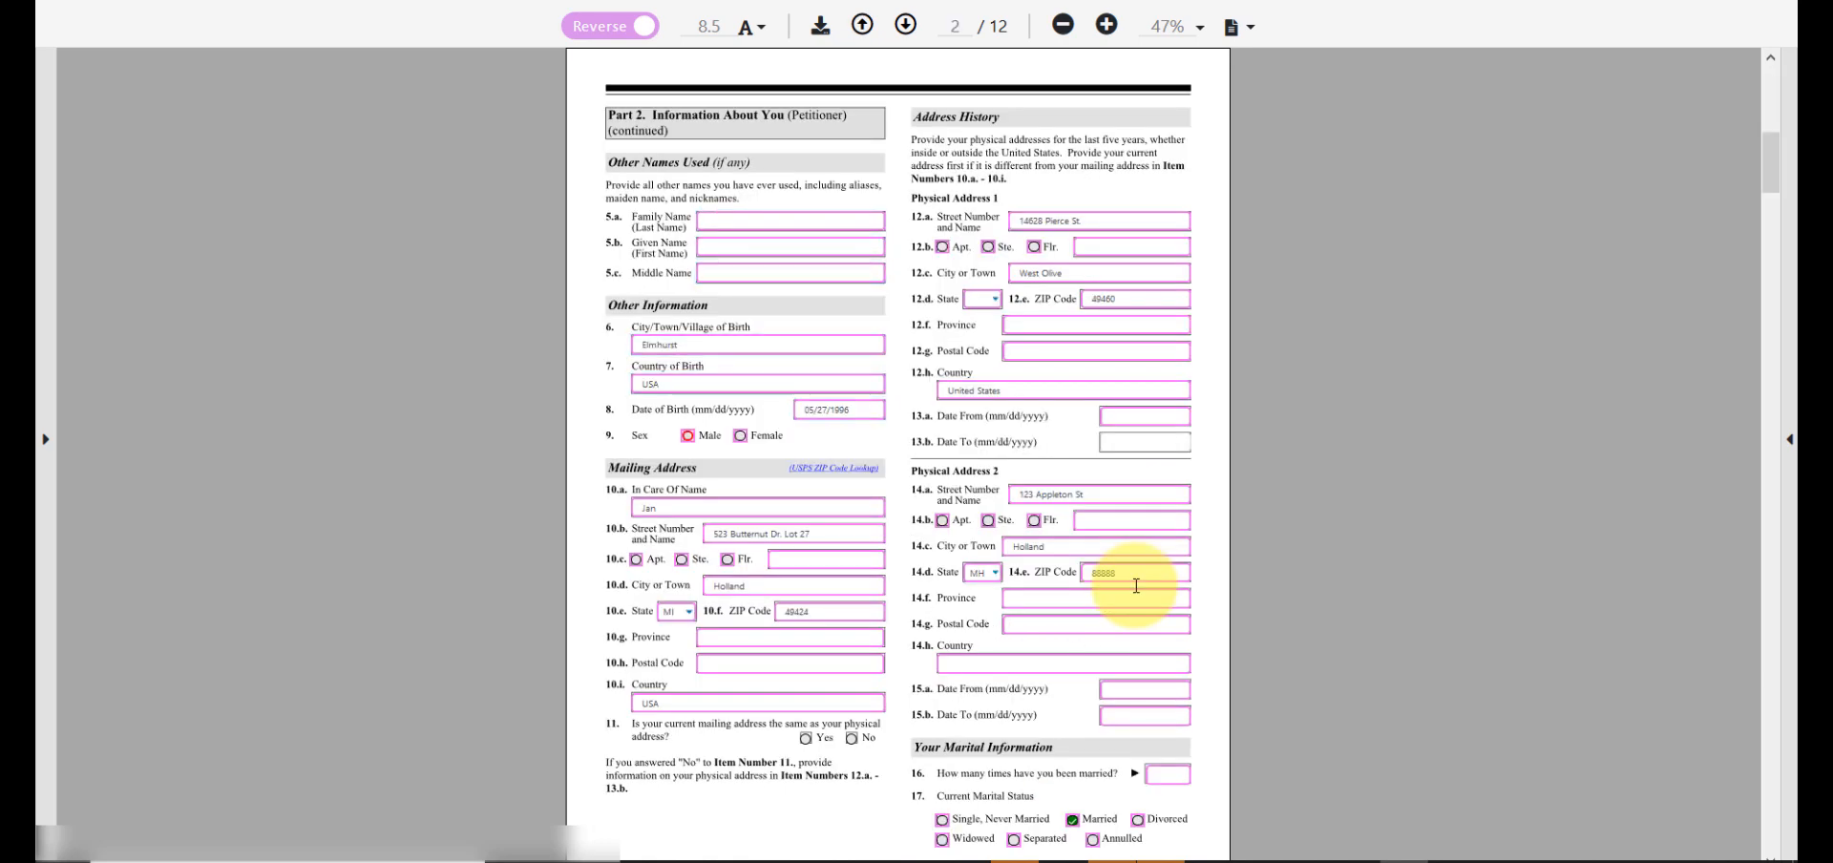
{"action": "key", "text": "Tab"}
{"action": "key", "text": "Tab"}
{"action": "key", "text": "Tab"}
{"action": "key", "text": "Tab"}
{"action": "key", "text": "Tab"}
{"action": "key", "text": "Tab"}
{"action": "key", "text": "Tab"}
{"action": "key", "text": "Tab"}
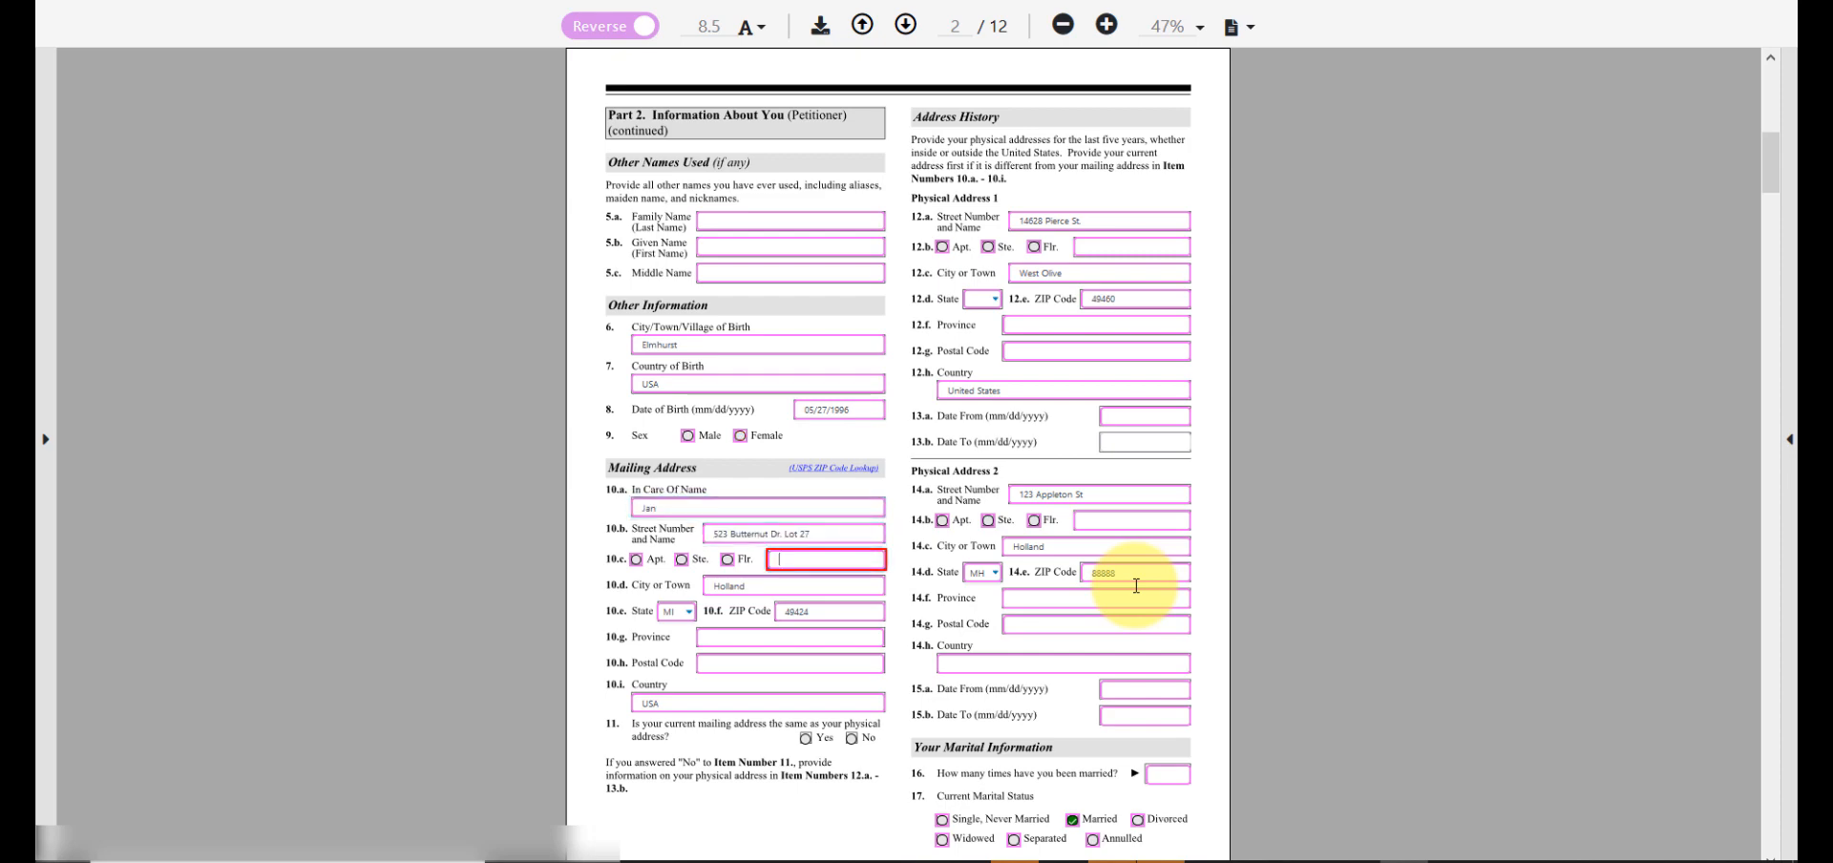
{"action": "key", "text": "Tab"}
{"action": "key", "text": "Tab"}
{"action": "key", "text": "Tab"}
{"action": "key", "text": "Tab"}
{"action": "key", "text": "Tab"}
{"action": "key", "text": "Tab"}
{"action": "key", "text": "Tab"}
{"action": "key", "text": "Tab"}
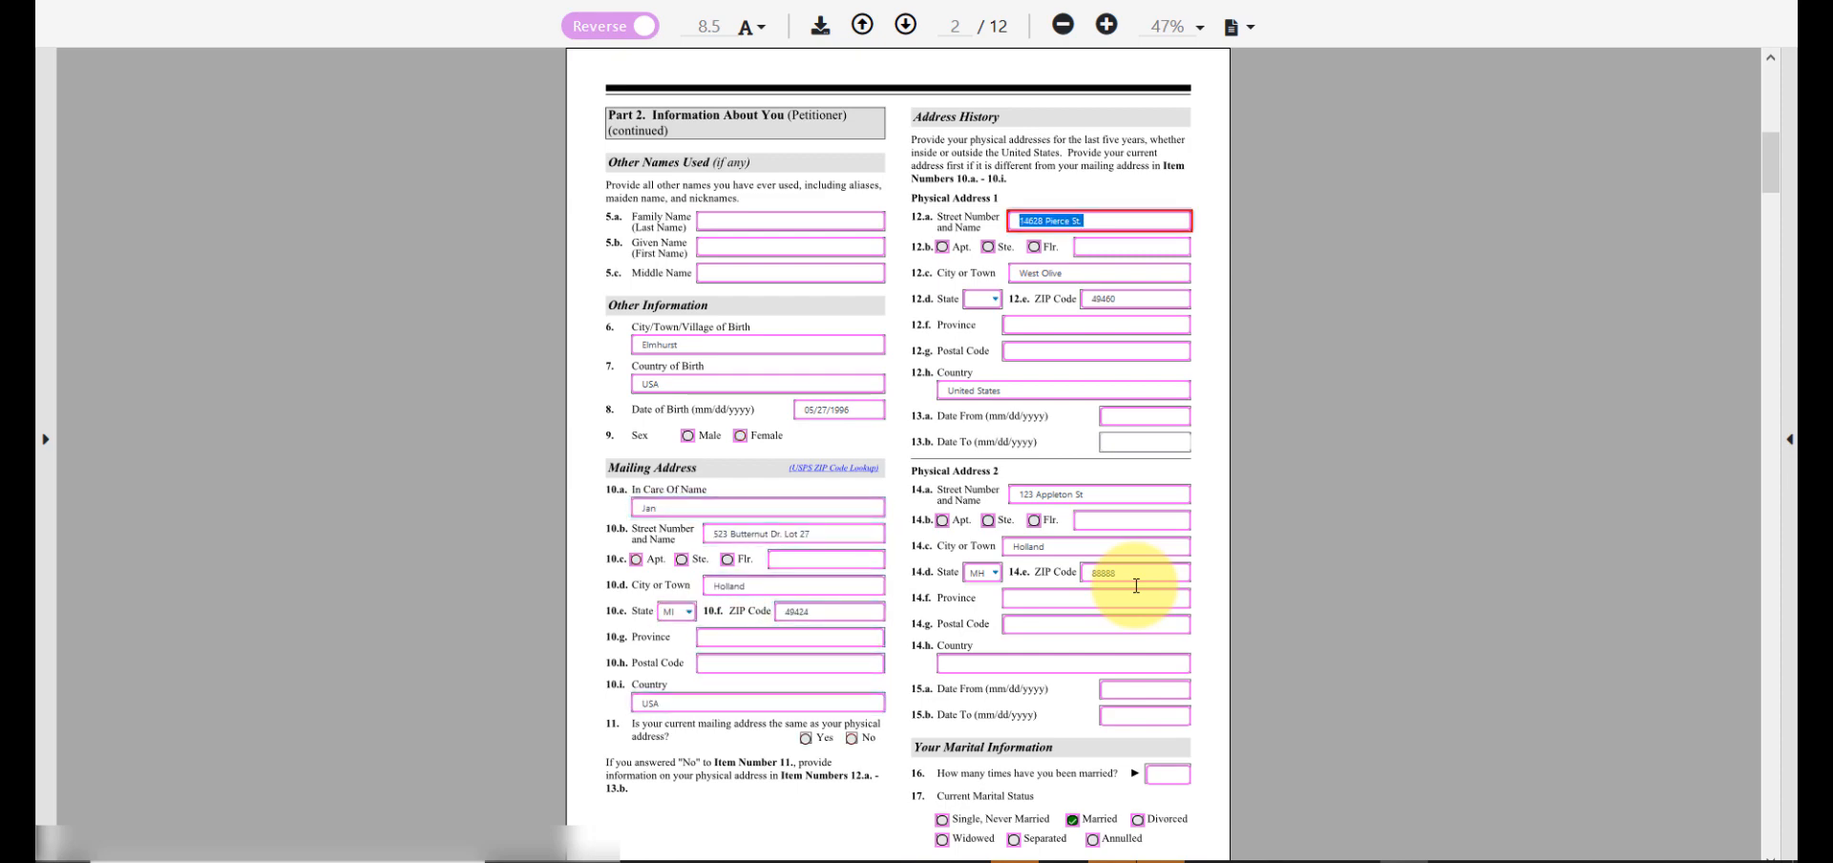
{"action": "key", "text": "Tab"}
{"action": "key", "text": "Tab"}
{"action": "key", "text": "Tab"}
{"action": "key", "text": "Tab"}
{"action": "key", "text": "Tab"}
{"action": "key", "text": "Tab"}
{"action": "key", "text": "Tab"}
{"action": "key", "text": "Tab"}
{"action": "key", "text": "Tab"}
{"action": "key", "text": "Tab"}
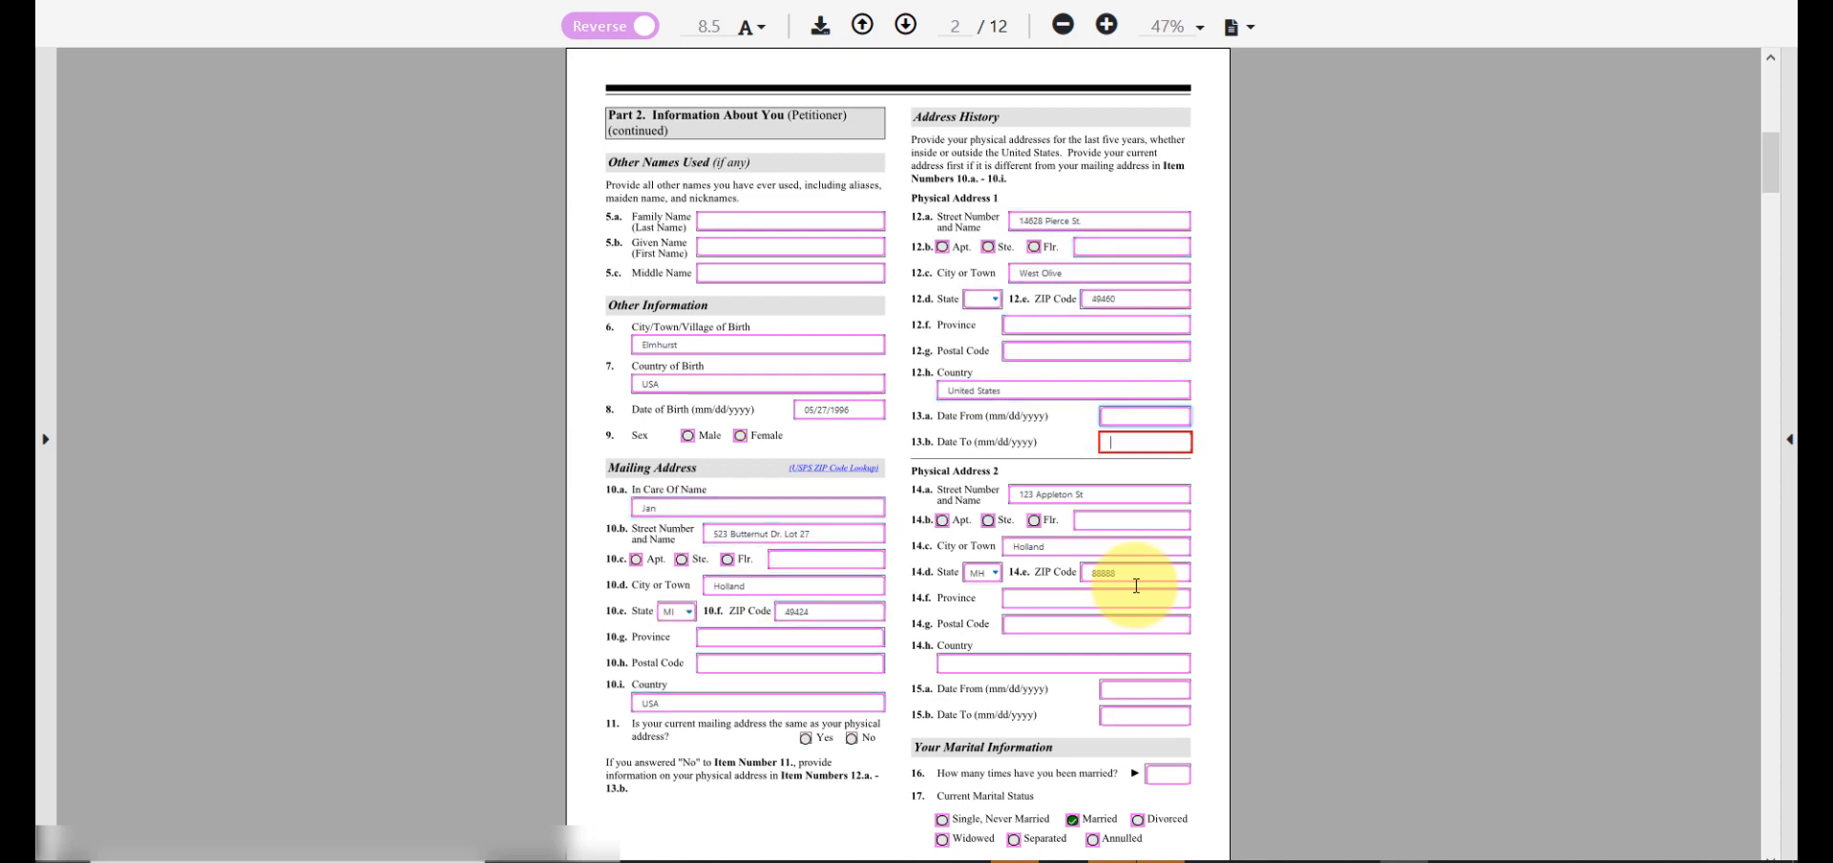
{"action": "key", "text": "Tab"}
{"action": "key", "text": "Tab"}
{"action": "key", "text": "Tab"}
{"action": "key", "text": "Tab"}
{"action": "key", "text": "Tab"}
{"action": "key", "text": "Tab"}
{"action": "key", "text": "Tab"}
{"action": "key", "text": "Tab"}
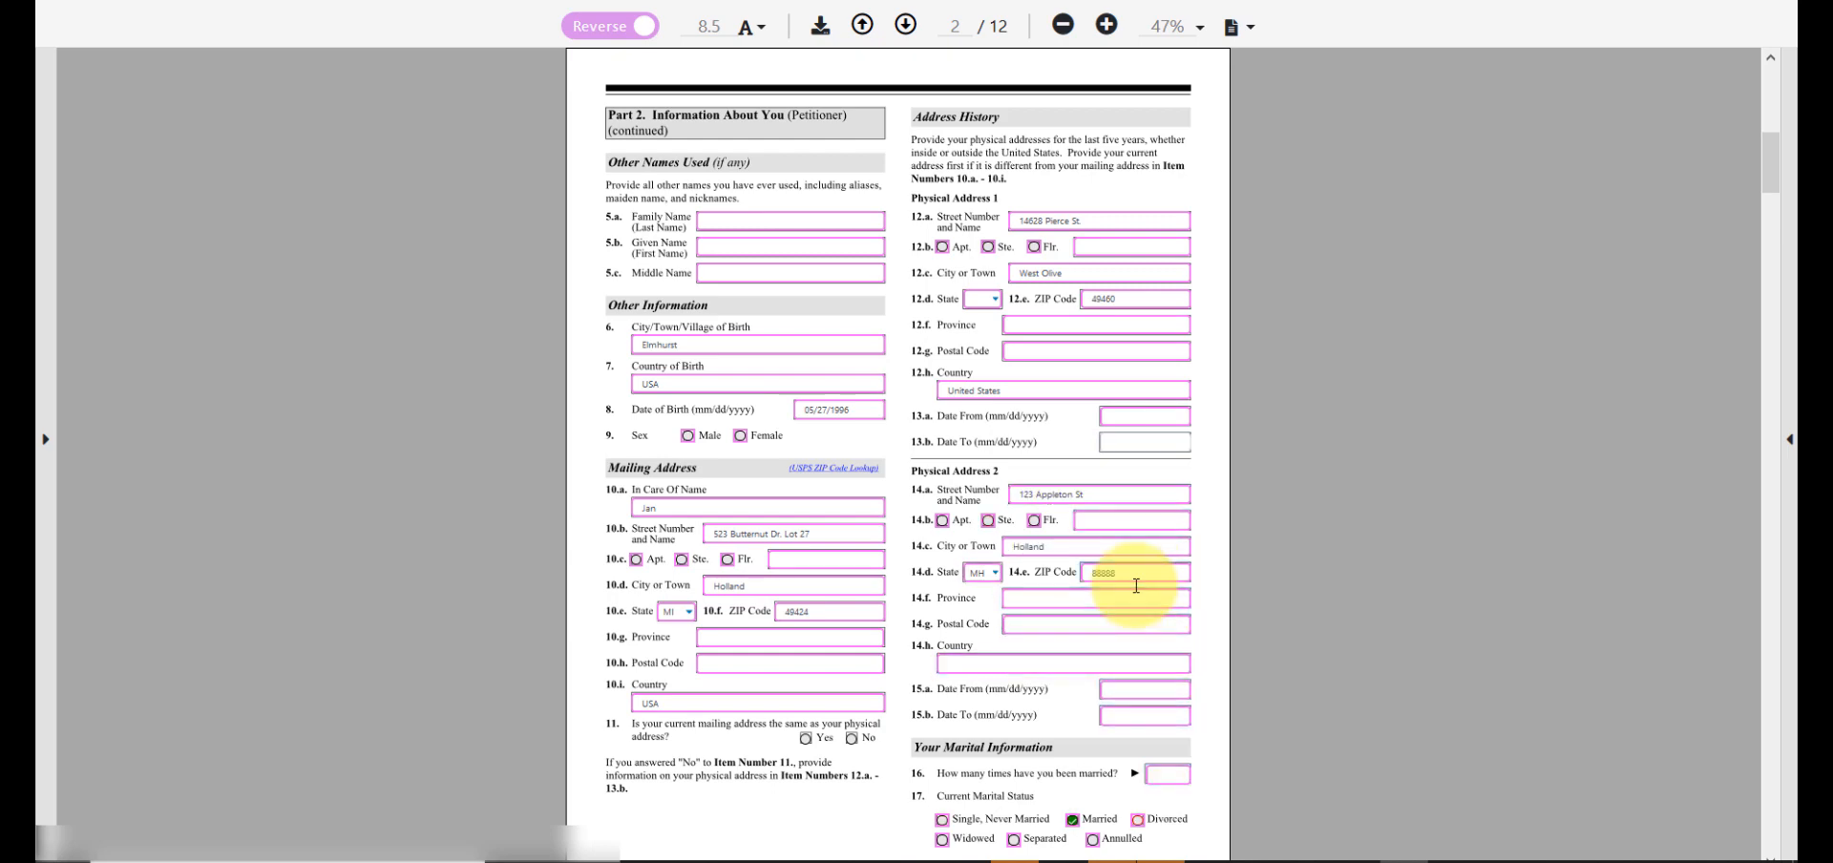
{"action": "key", "text": "Tab"}
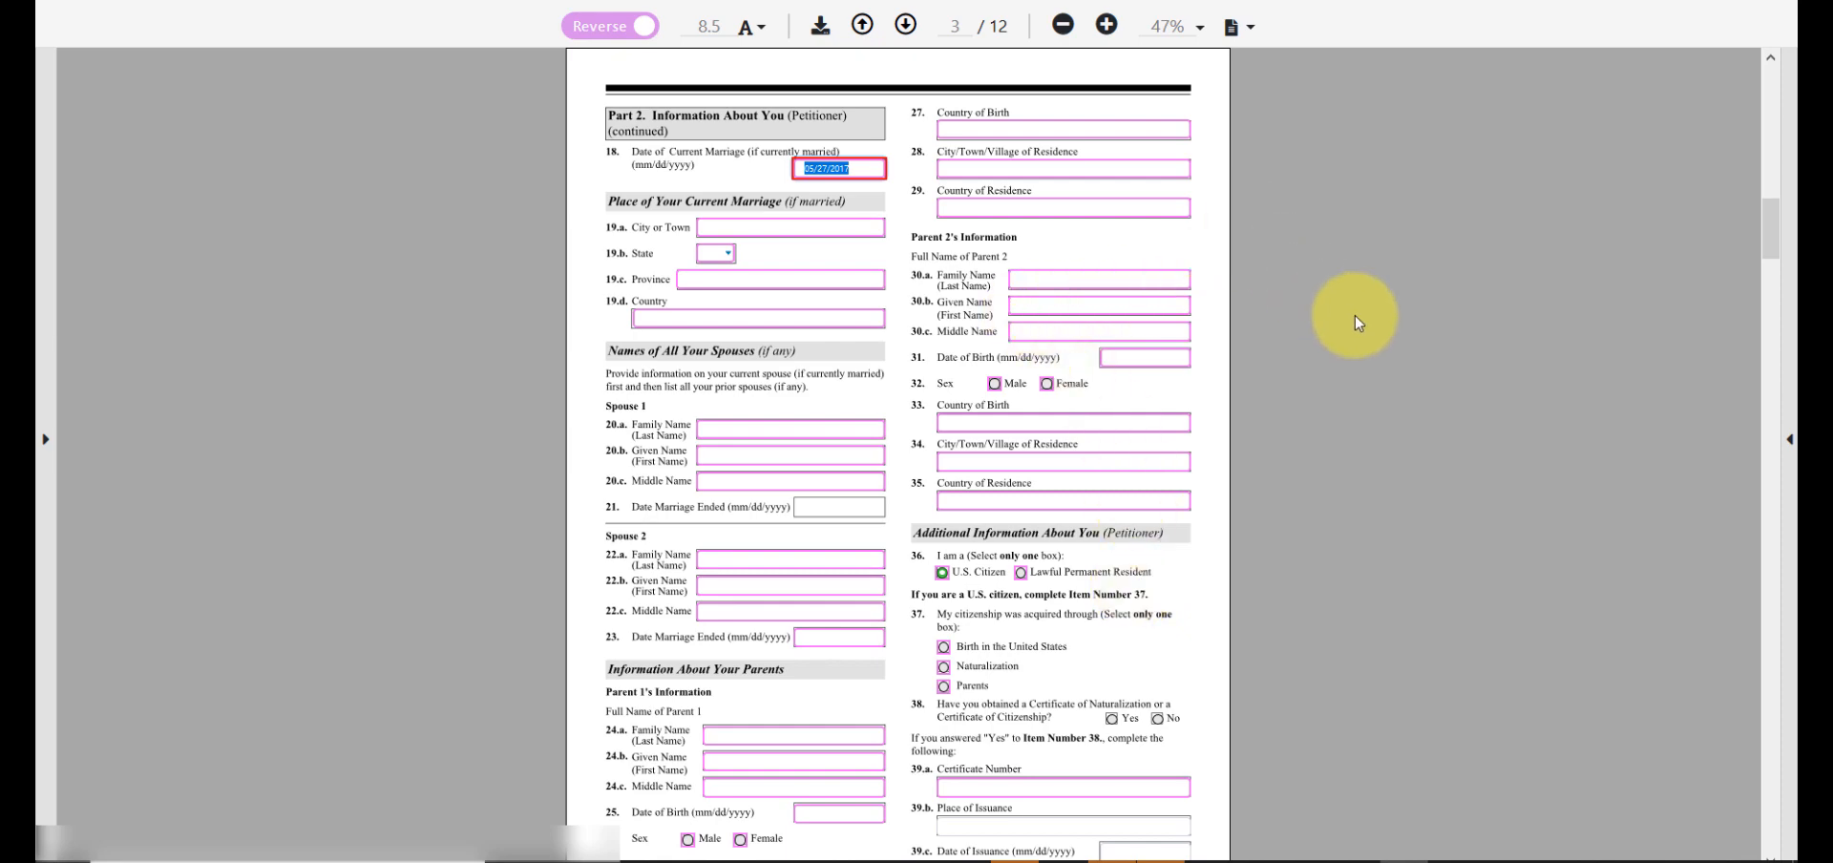
Review the petitioner's address history and the beneficiary's information on page 5 of the I-130.
{"action": "scroll", "coordinate": [1357, 320], "scroll_direction": "up", "scroll_amount": 2}
{"action": "scroll", "coordinate": [1355, 317], "scroll_direction": "down", "scroll_amount": 1}
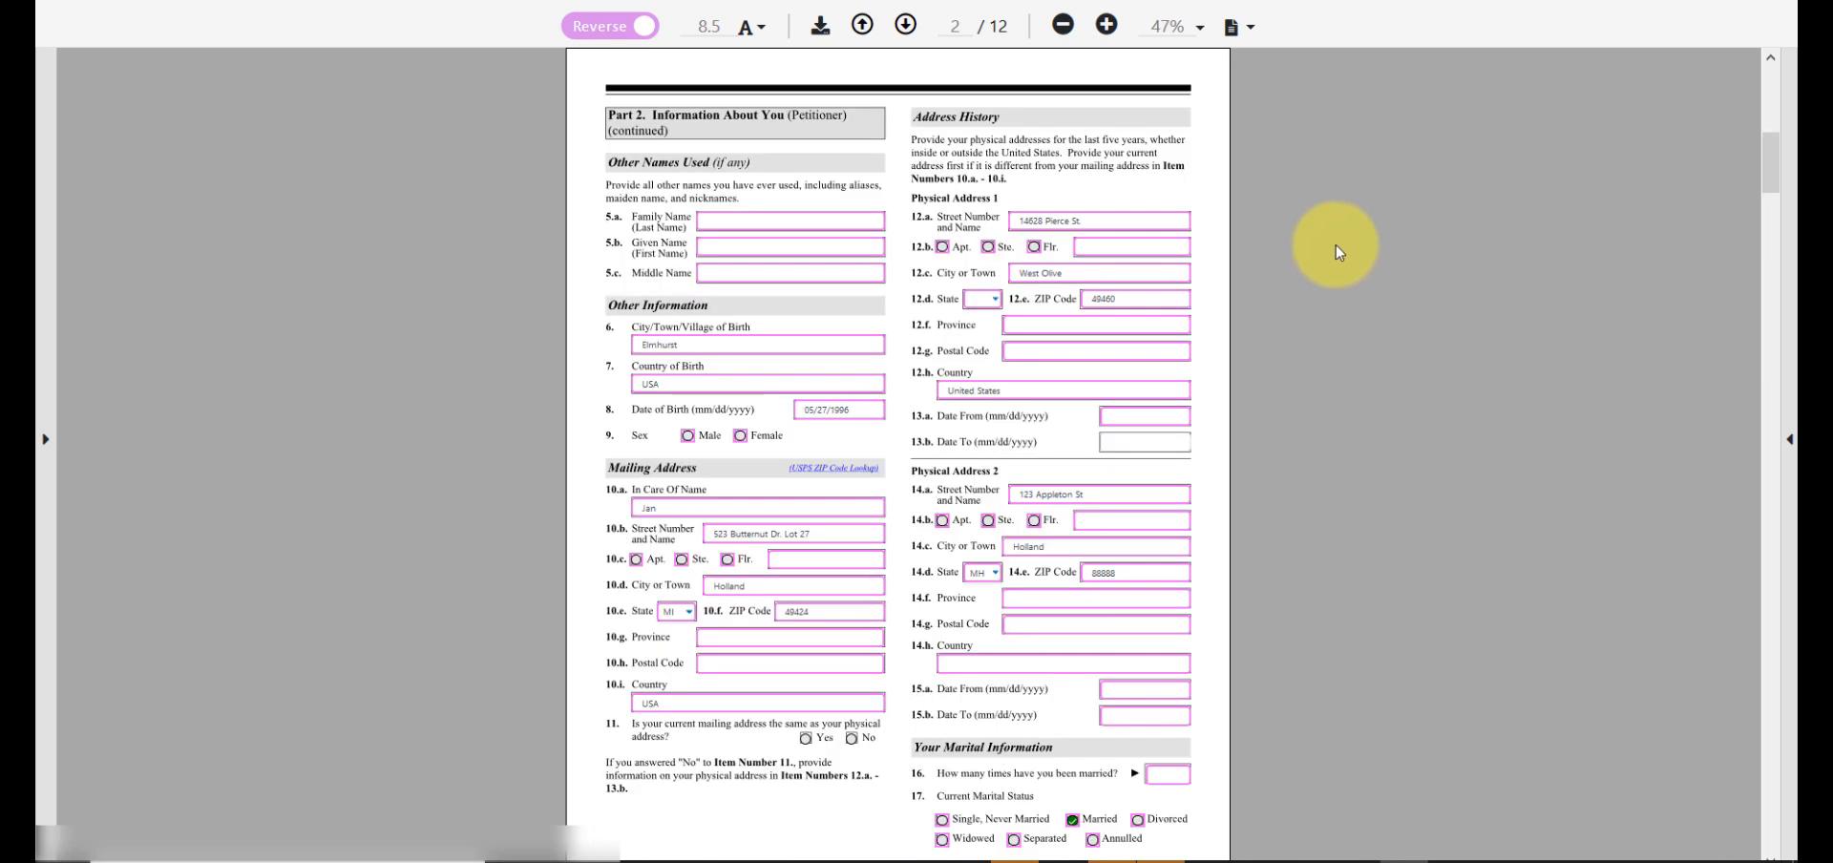
{"action": "scroll", "coordinate": [1336, 246], "scroll_direction": "down", "scroll_amount": 3}
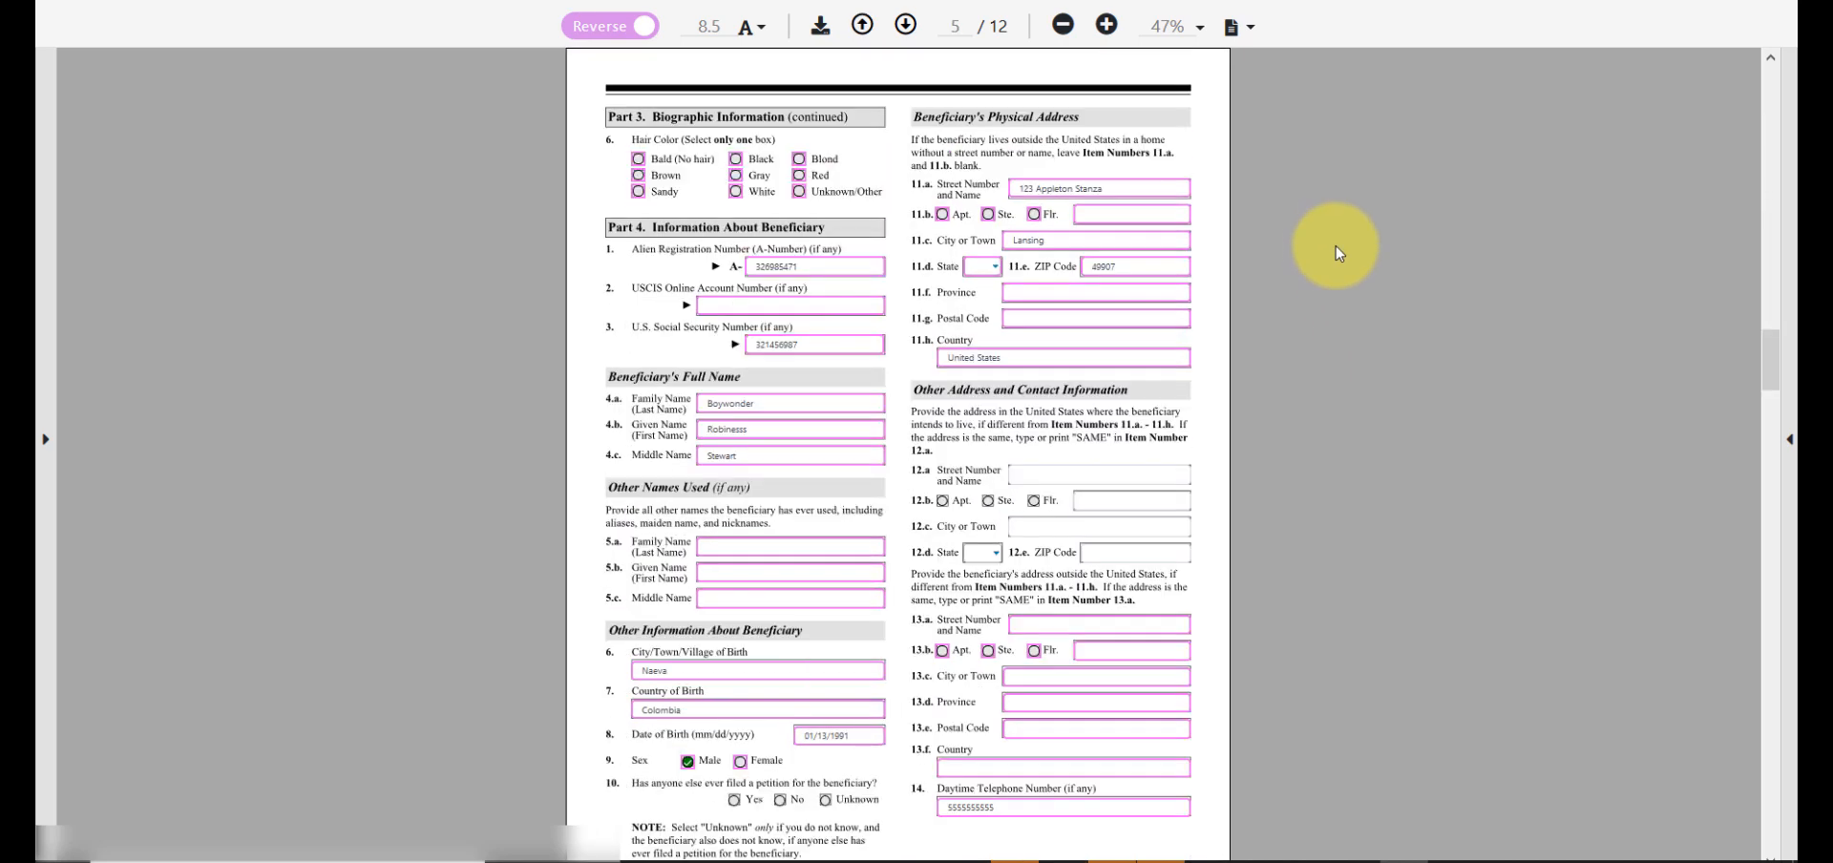
{"action": "scroll", "coordinate": [1336, 251], "scroll_direction": "down", "scroll_amount": 2}
{"action": "scroll", "coordinate": [1338, 252], "scroll_direction": "up", "scroll_amount": 2}
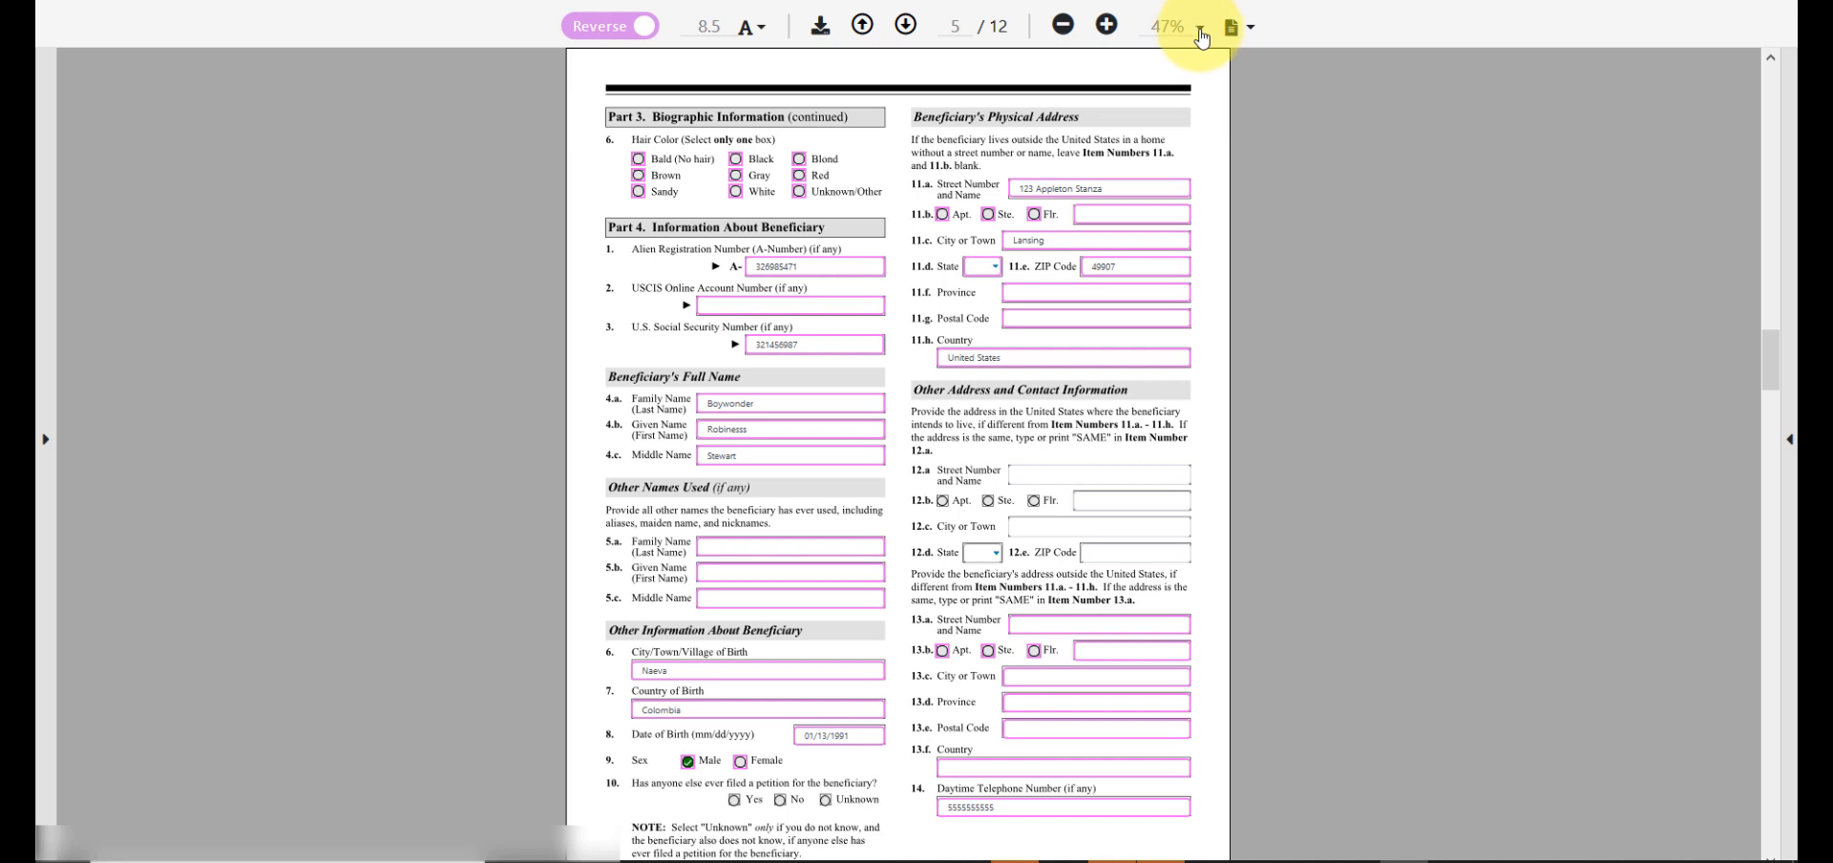
Set the form's page view to Fit to Width Scrolling.
{"action": "left_click", "coordinate": [1250, 28]}
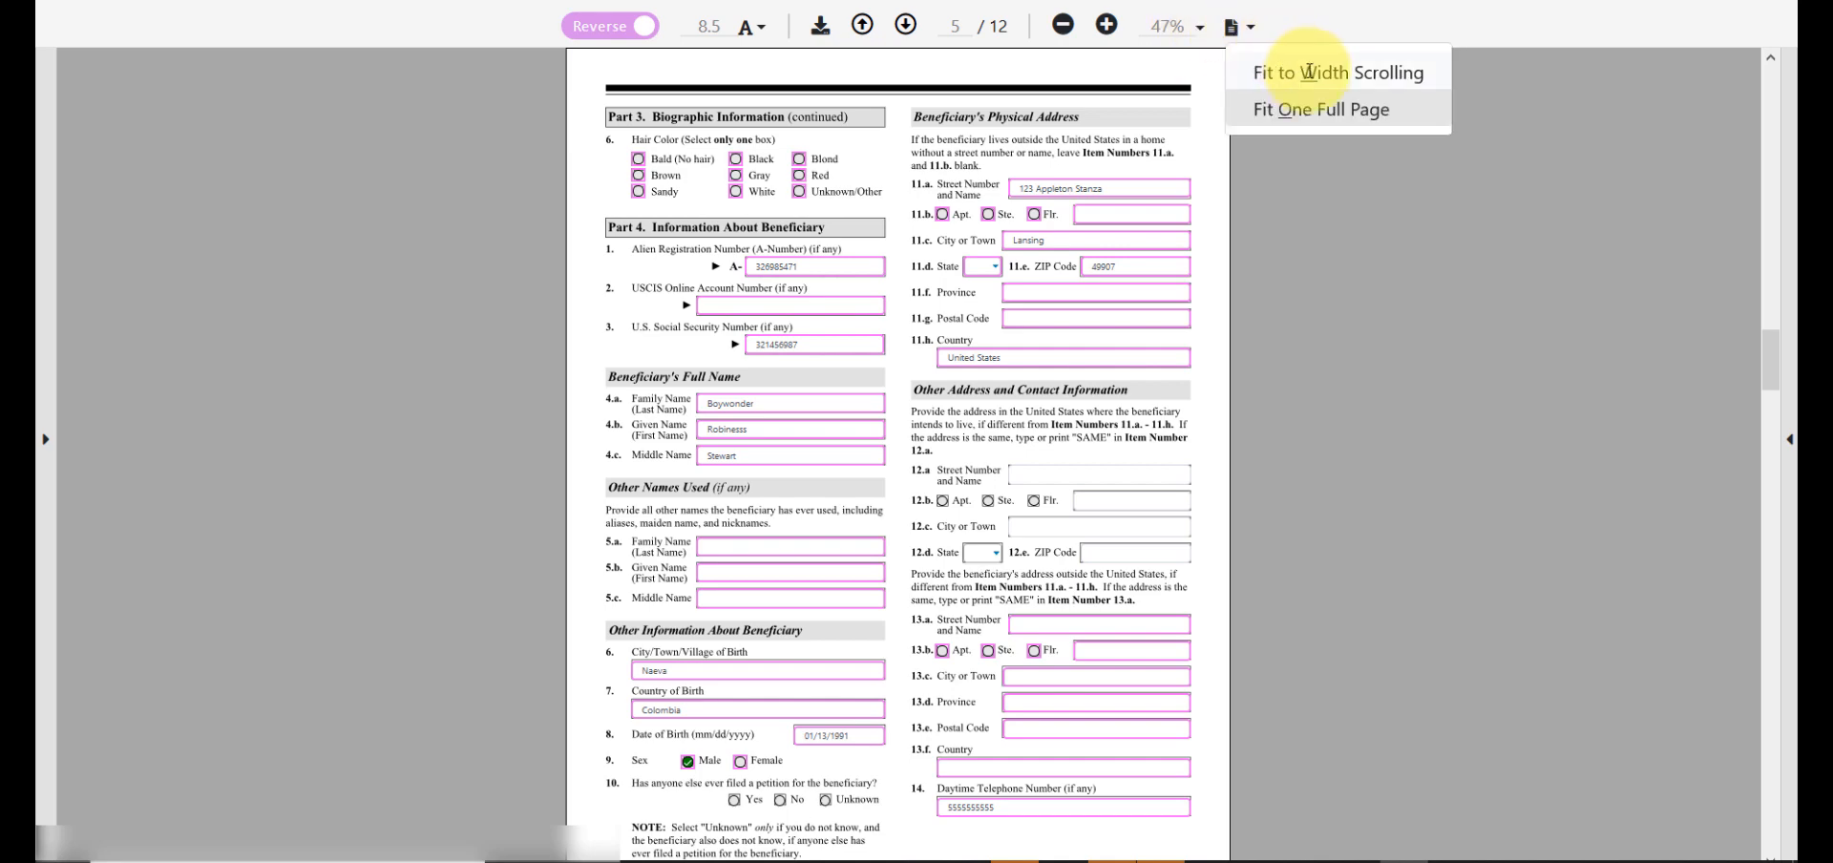
{"action": "left_click", "coordinate": [1341, 74]}
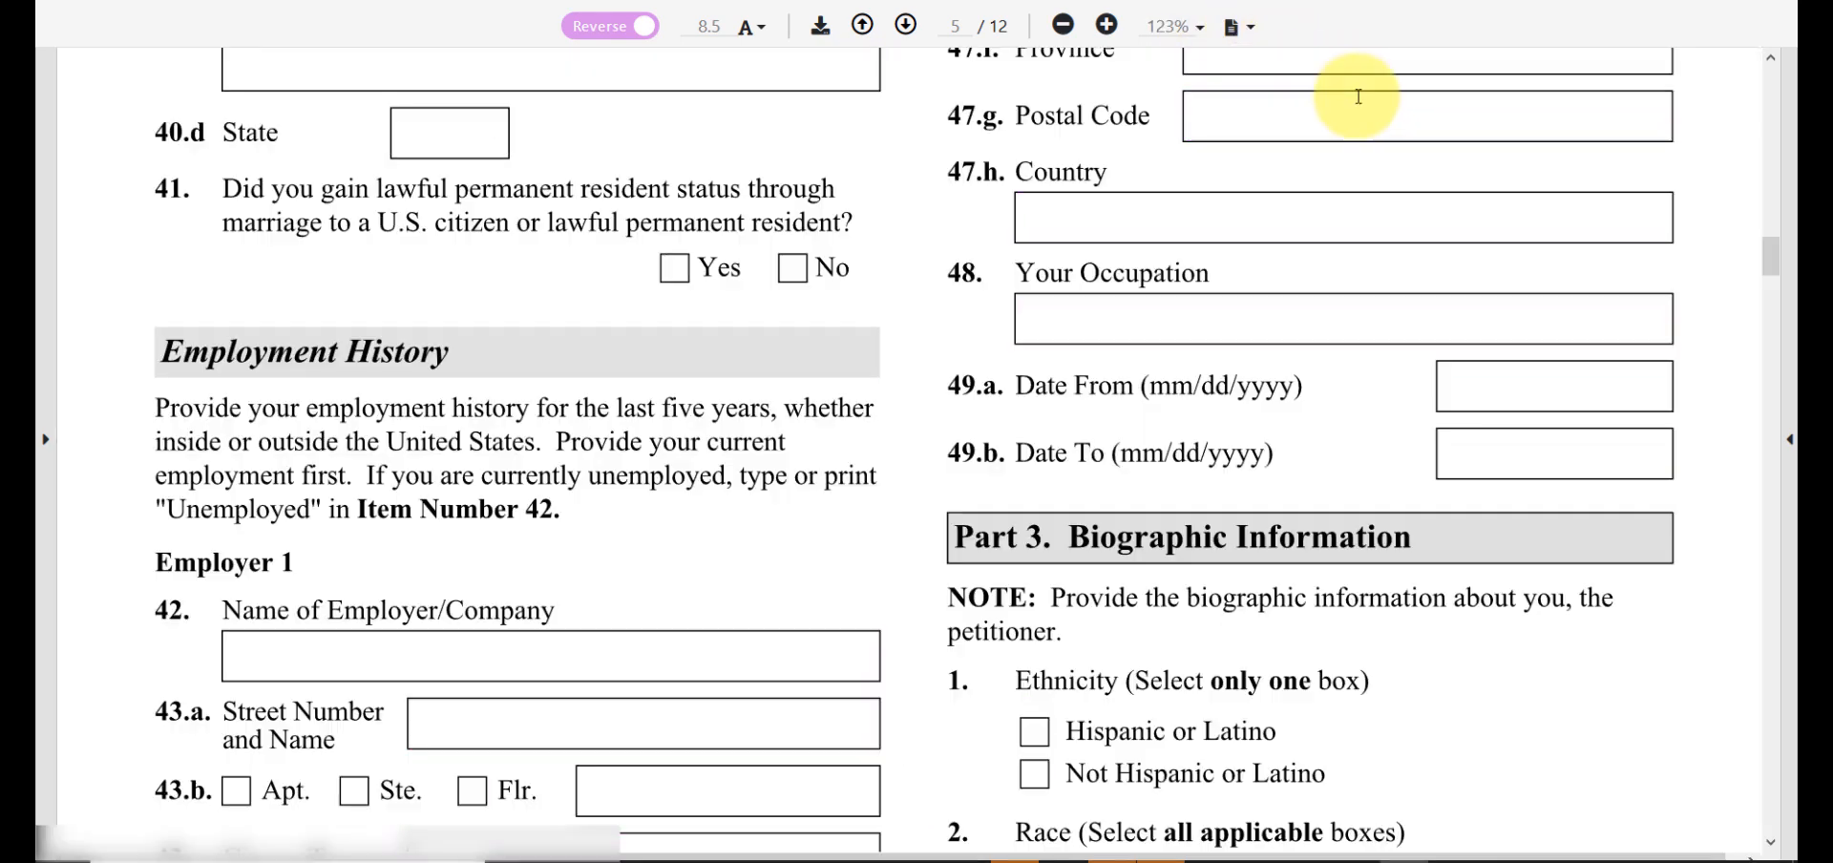
Review the beneficiary's address, family, passport and employment information on the following pages of the I-130.
{"action": "scroll", "coordinate": [1249, 541], "scroll_direction": "down", "scroll_amount": 20}
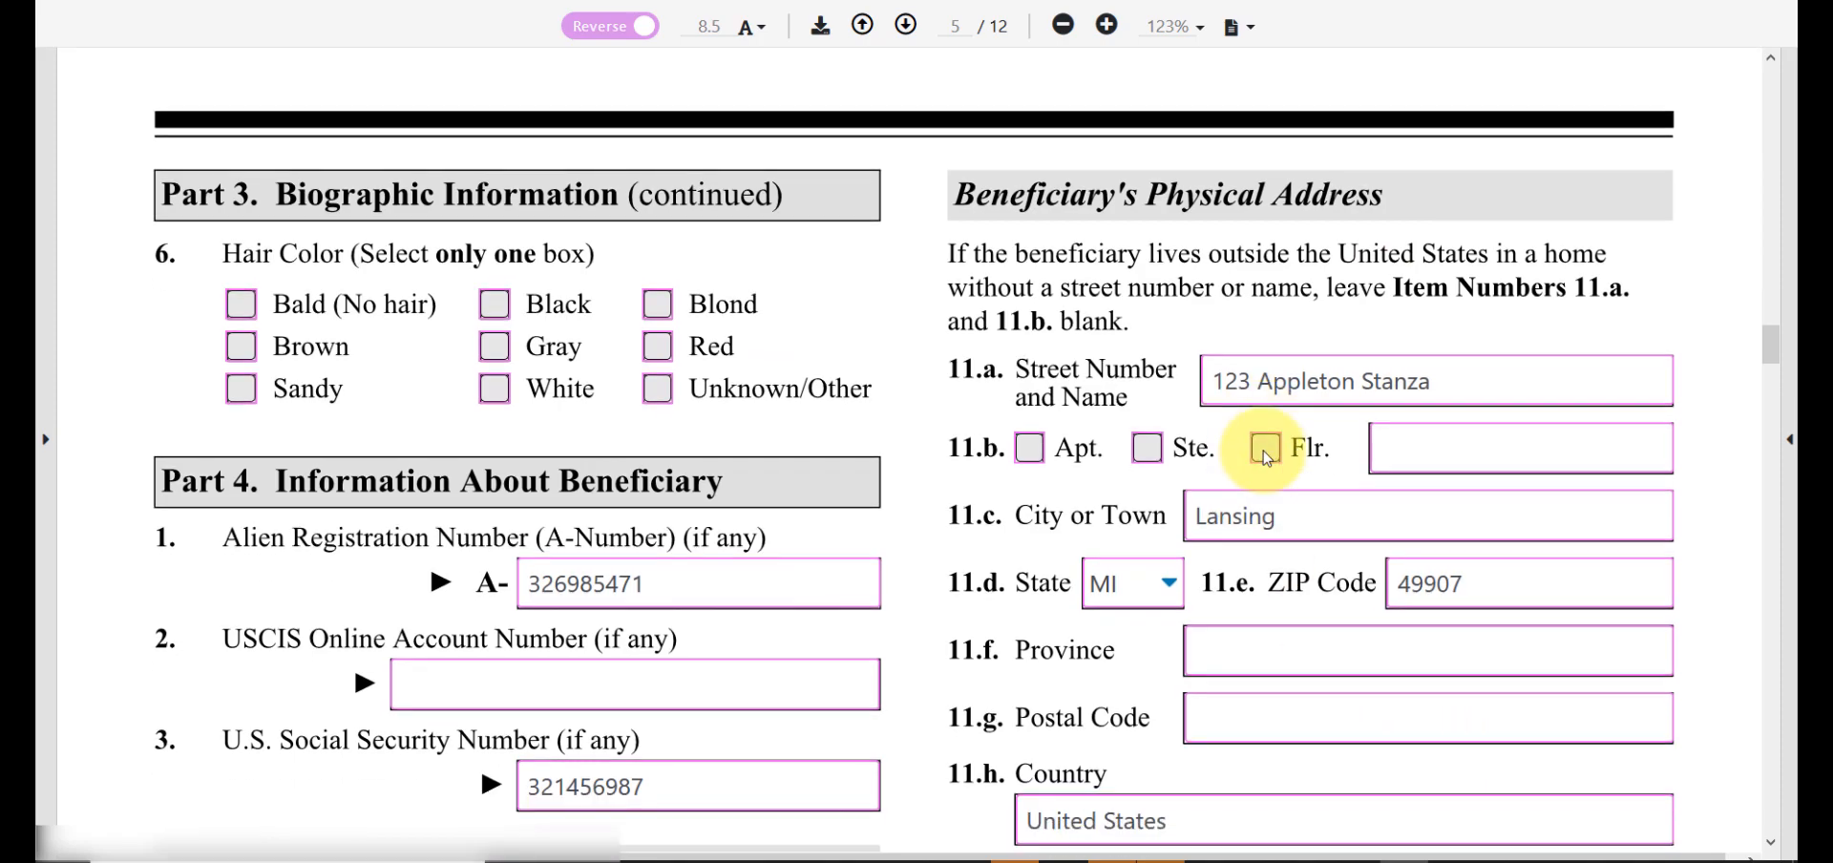
{"action": "scroll", "coordinate": [1265, 451], "scroll_direction": "down", "scroll_amount": 20}
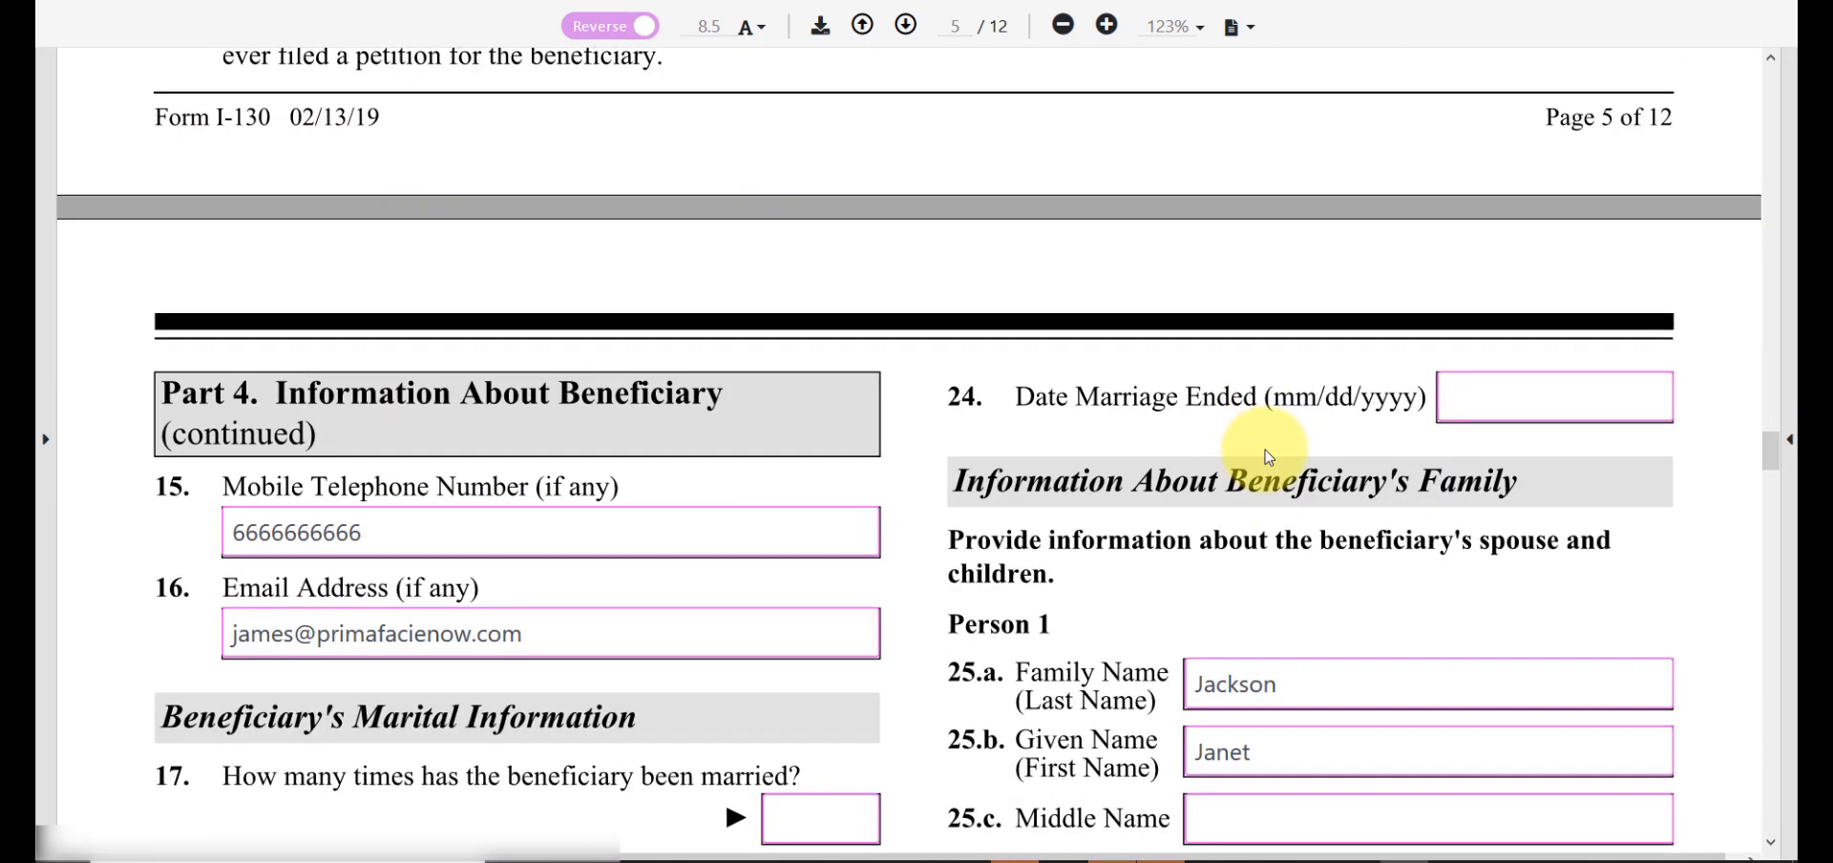
{"action": "scroll", "coordinate": [1241, 511], "scroll_direction": "down", "scroll_amount": 10}
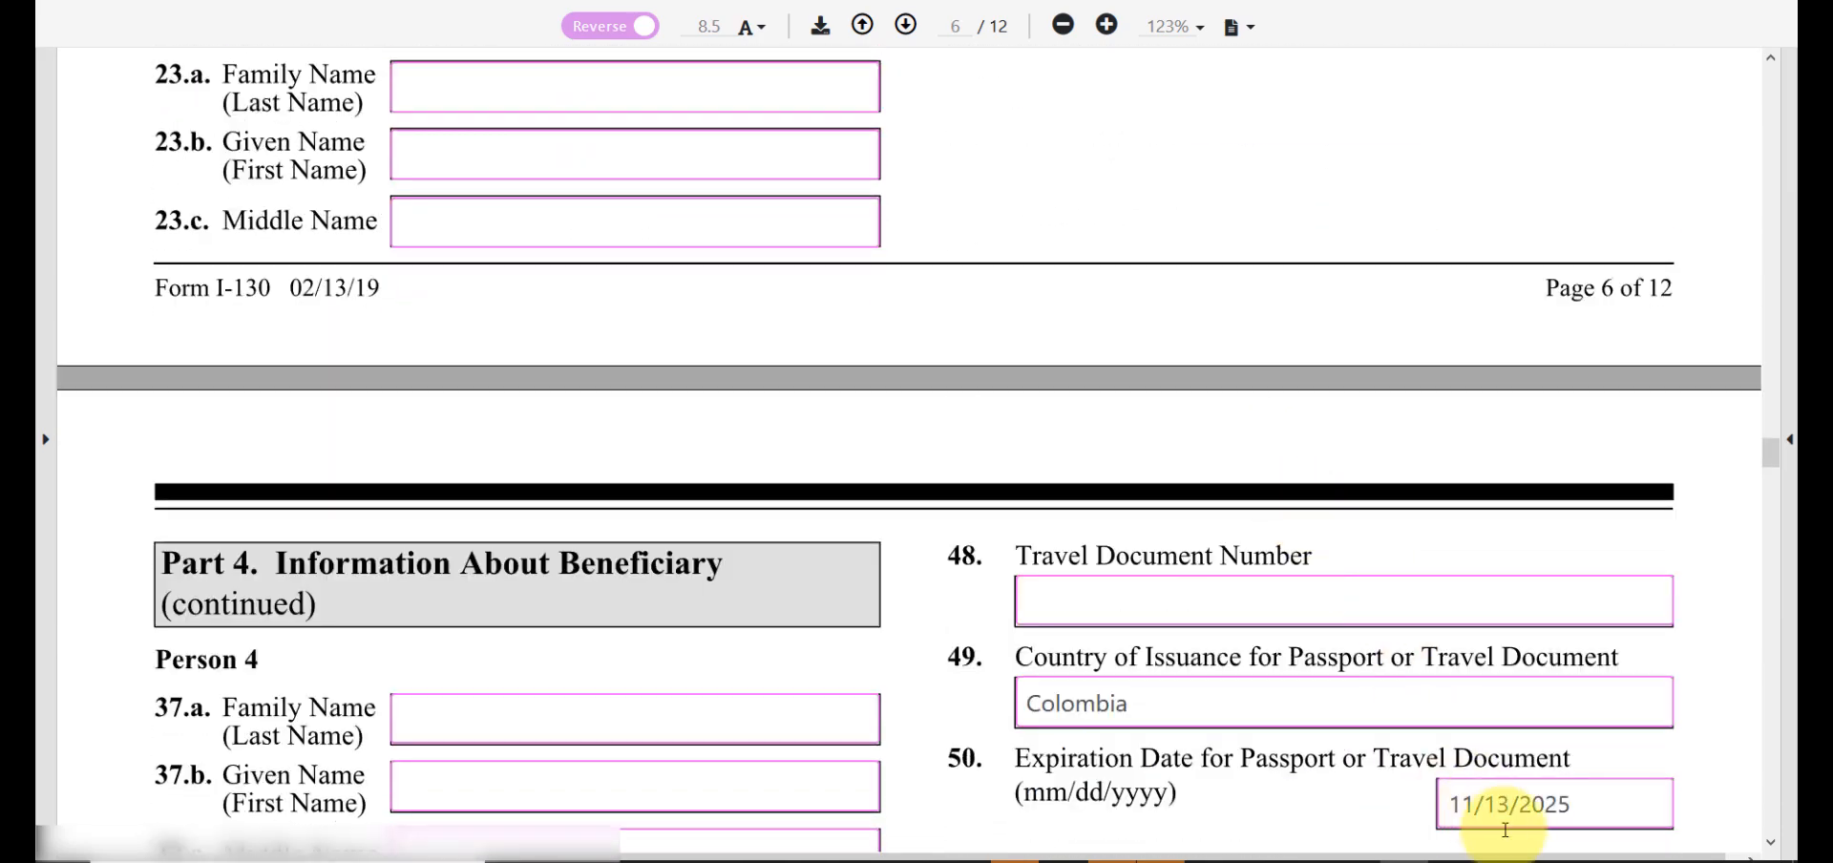
{"action": "scroll", "coordinate": [1213, 519], "scroll_direction": "down", "scroll_amount": 20}
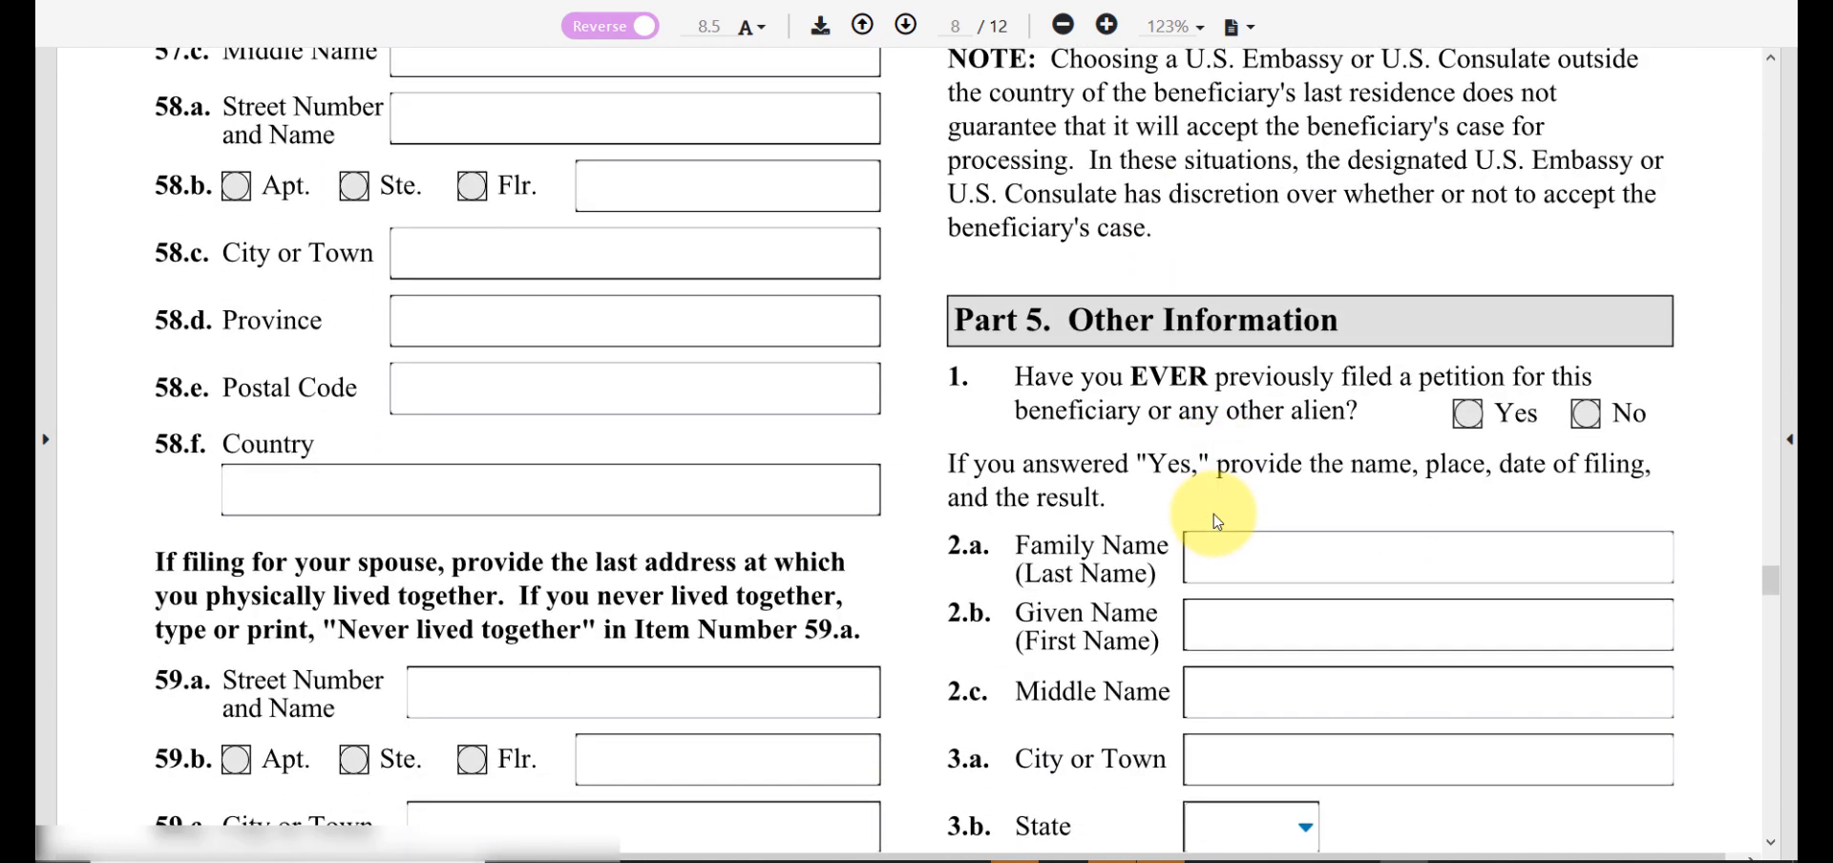
{"action": "scroll", "coordinate": [1145, 534], "scroll_direction": "up", "scroll_amount": 20}
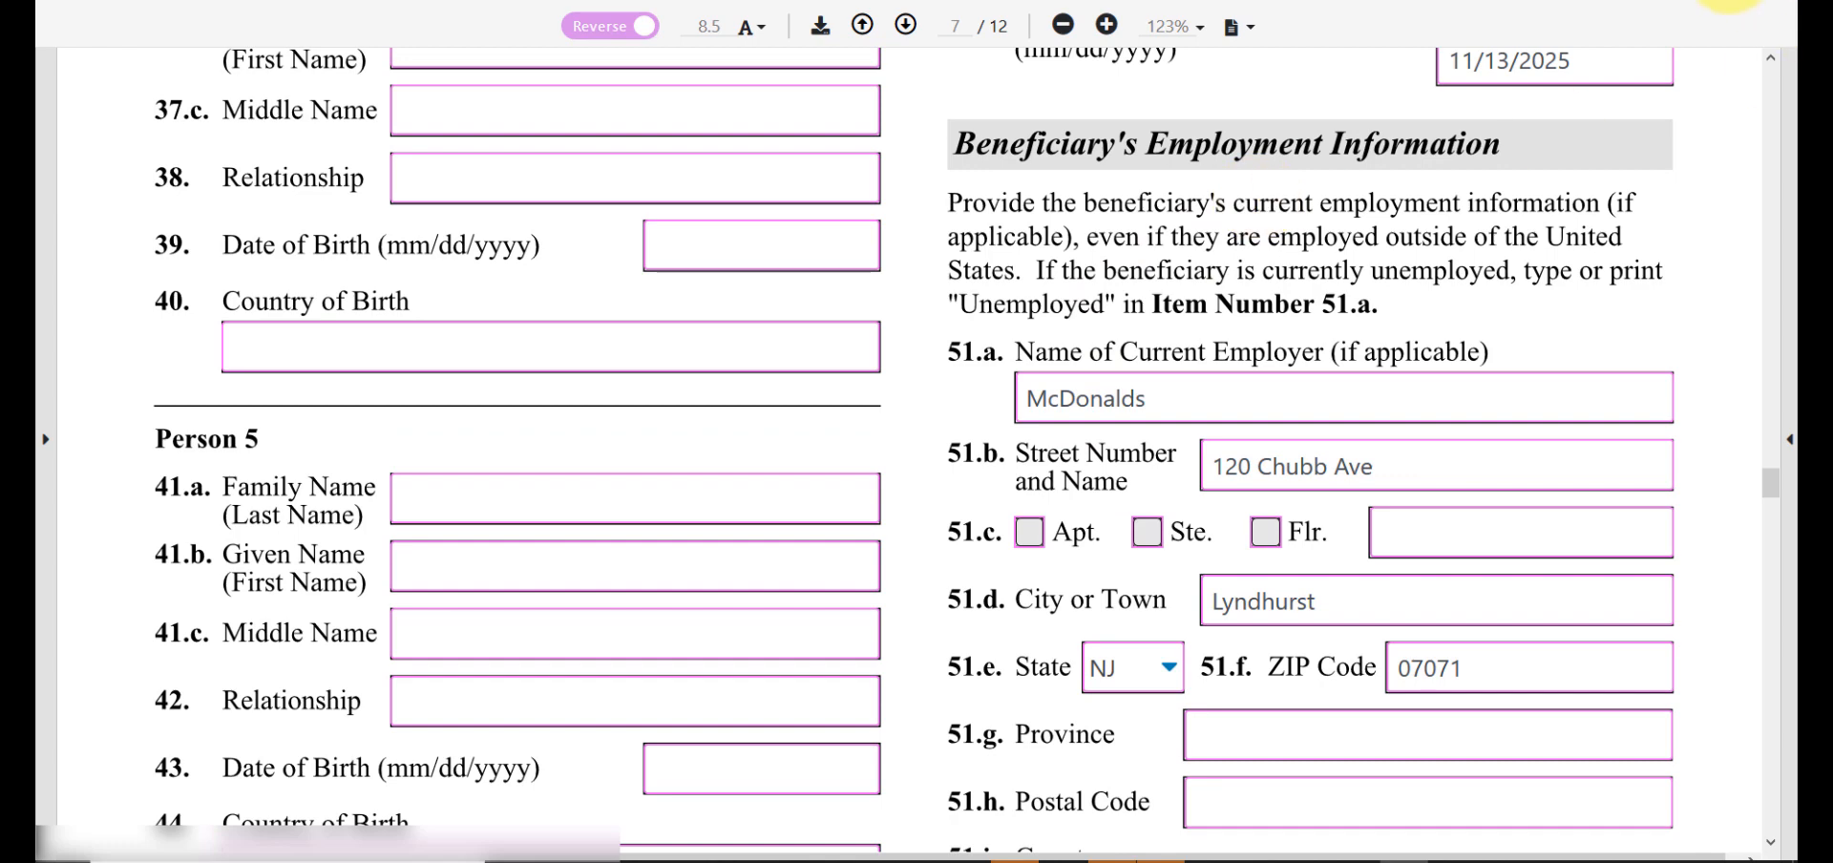
Set the page view to Fit One Full Page and try font sizes 20, 10 and 6 for the form's field text.
{"action": "left_click", "coordinate": [1246, 35]}
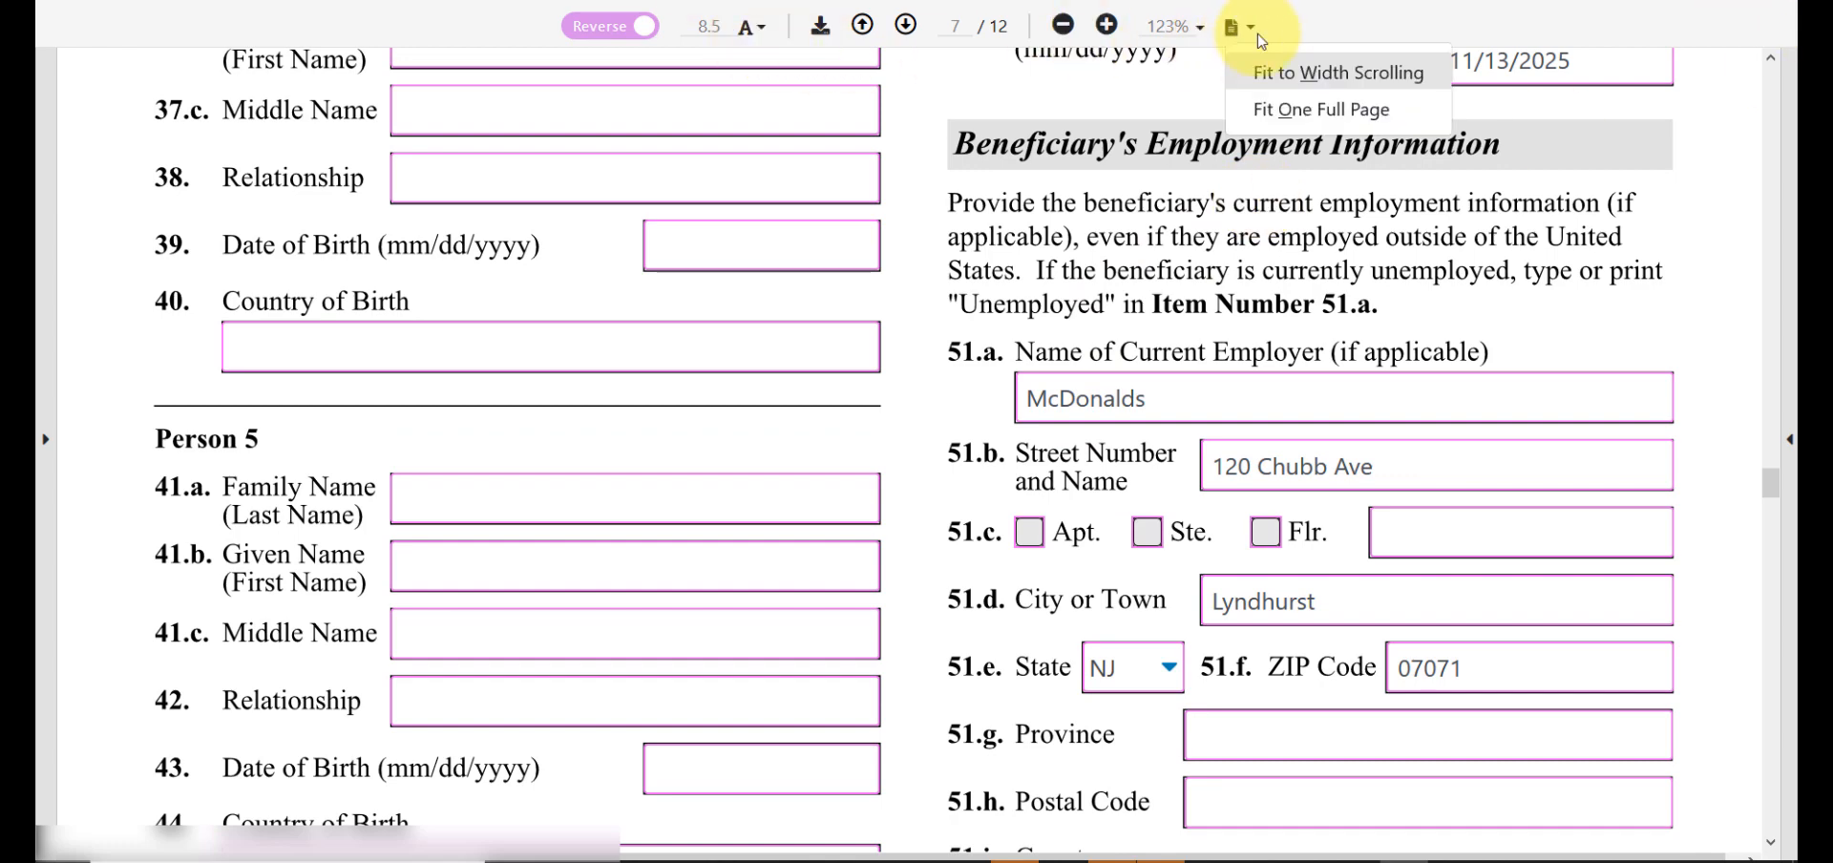
{"action": "left_click", "coordinate": [1299, 119]}
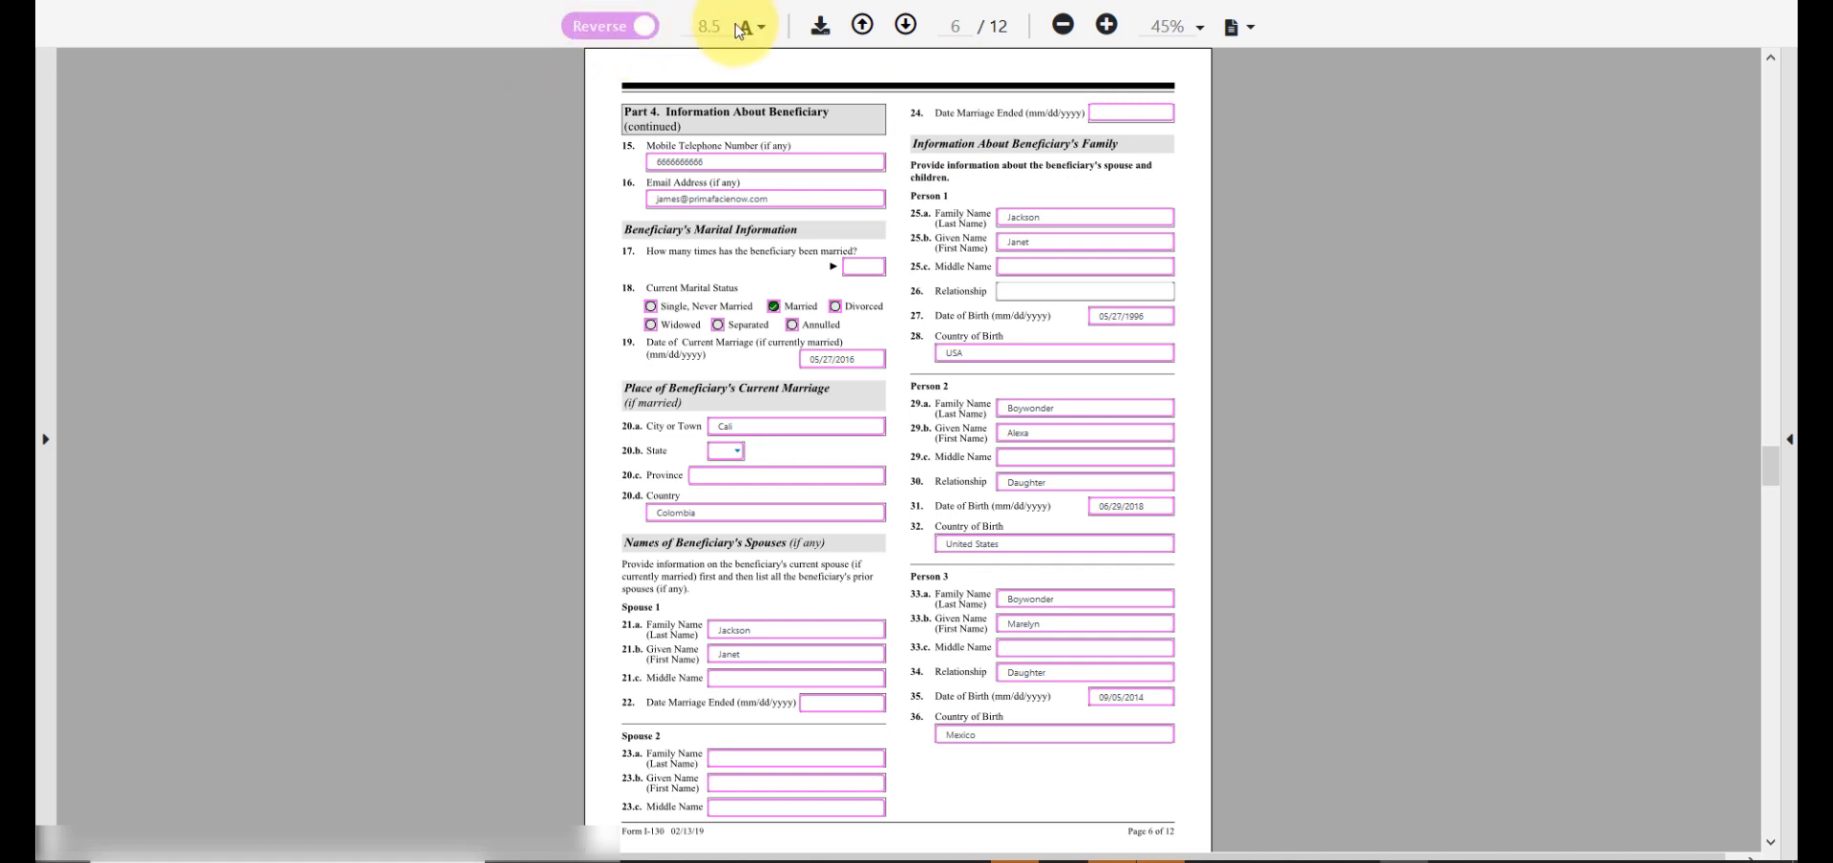
{"action": "left_click", "coordinate": [752, 30]}
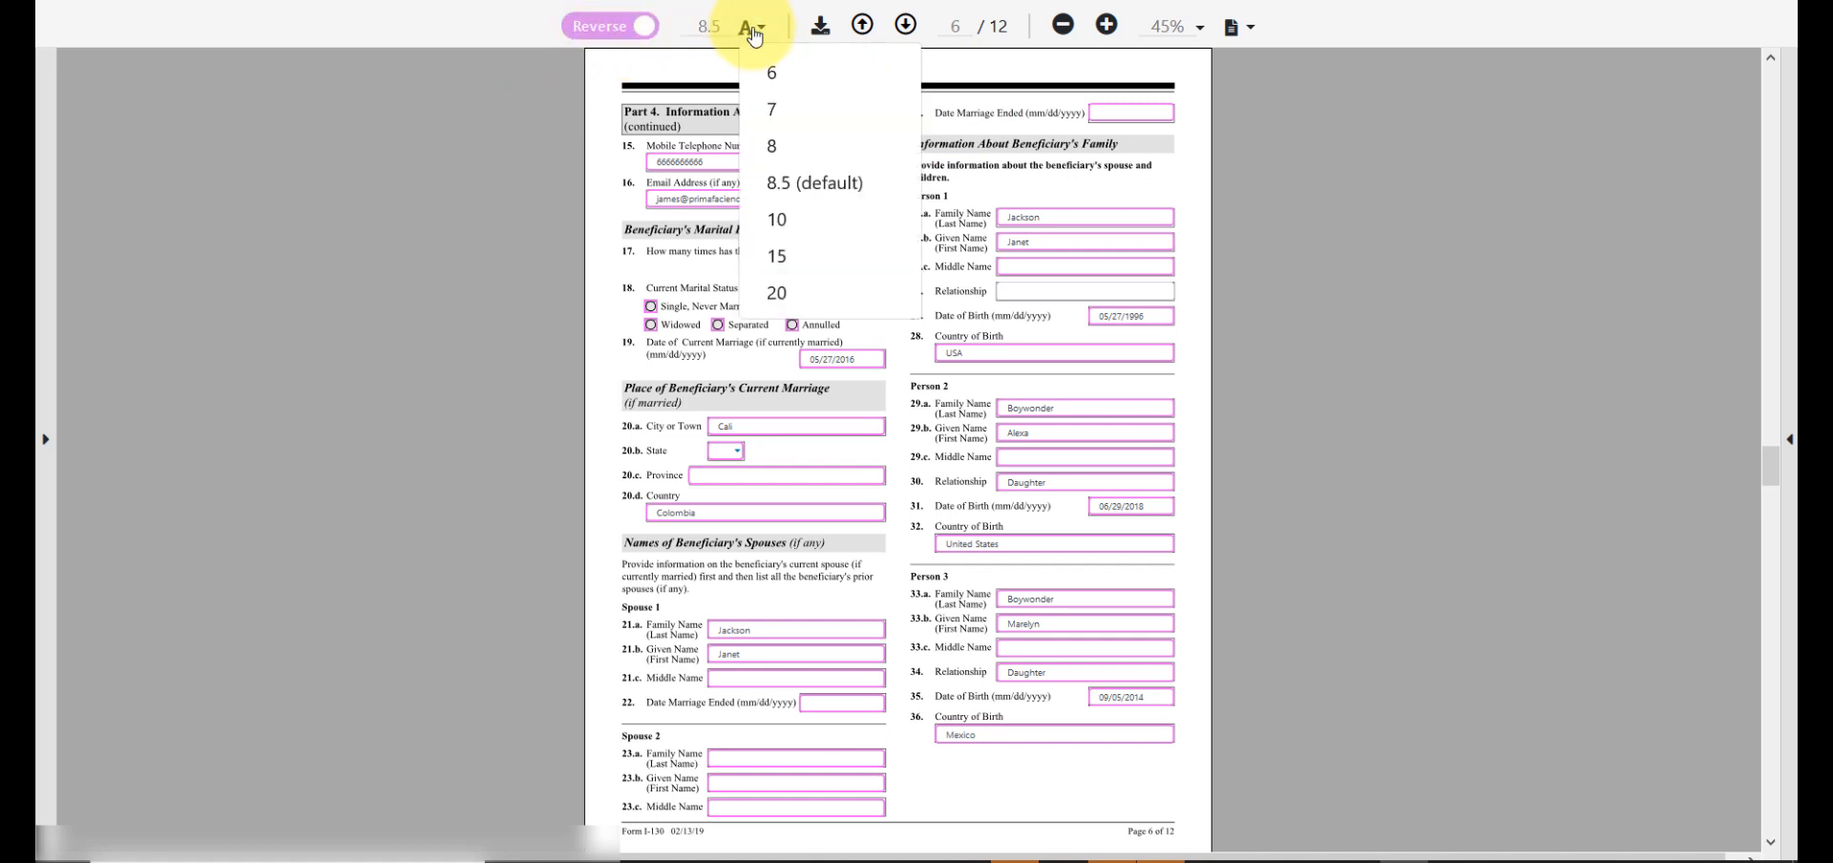
{"action": "left_click", "coordinate": [783, 300]}
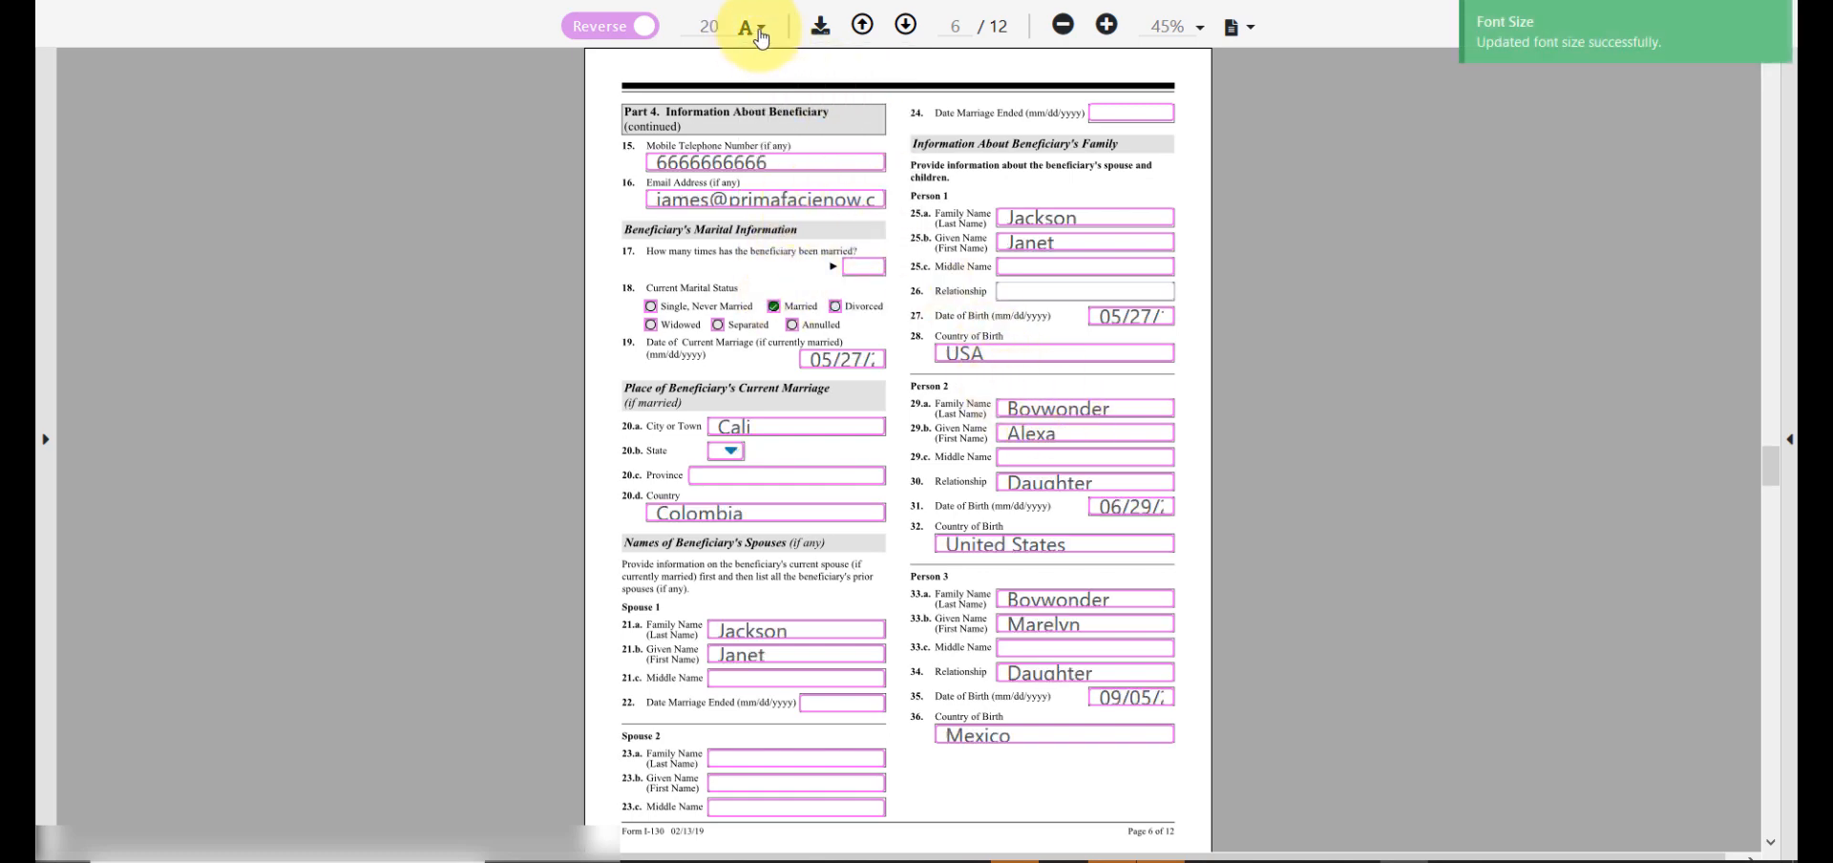
{"action": "left_click", "coordinate": [752, 29]}
{"action": "left_click", "coordinate": [793, 229]}
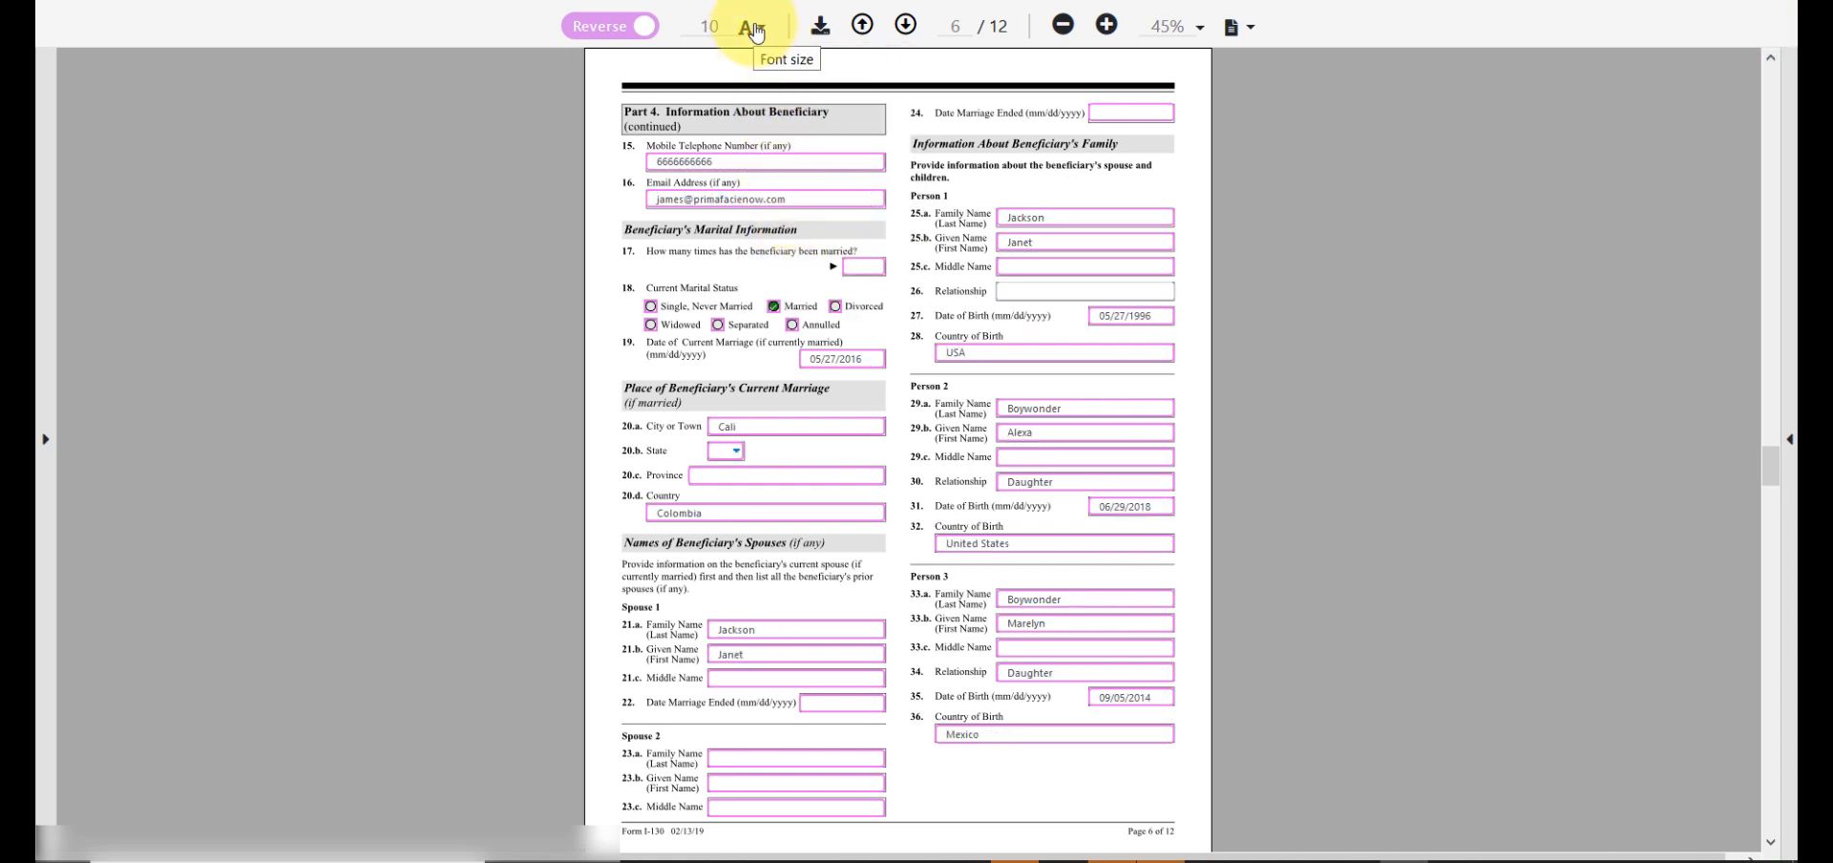
{"action": "left_click", "coordinate": [755, 32]}
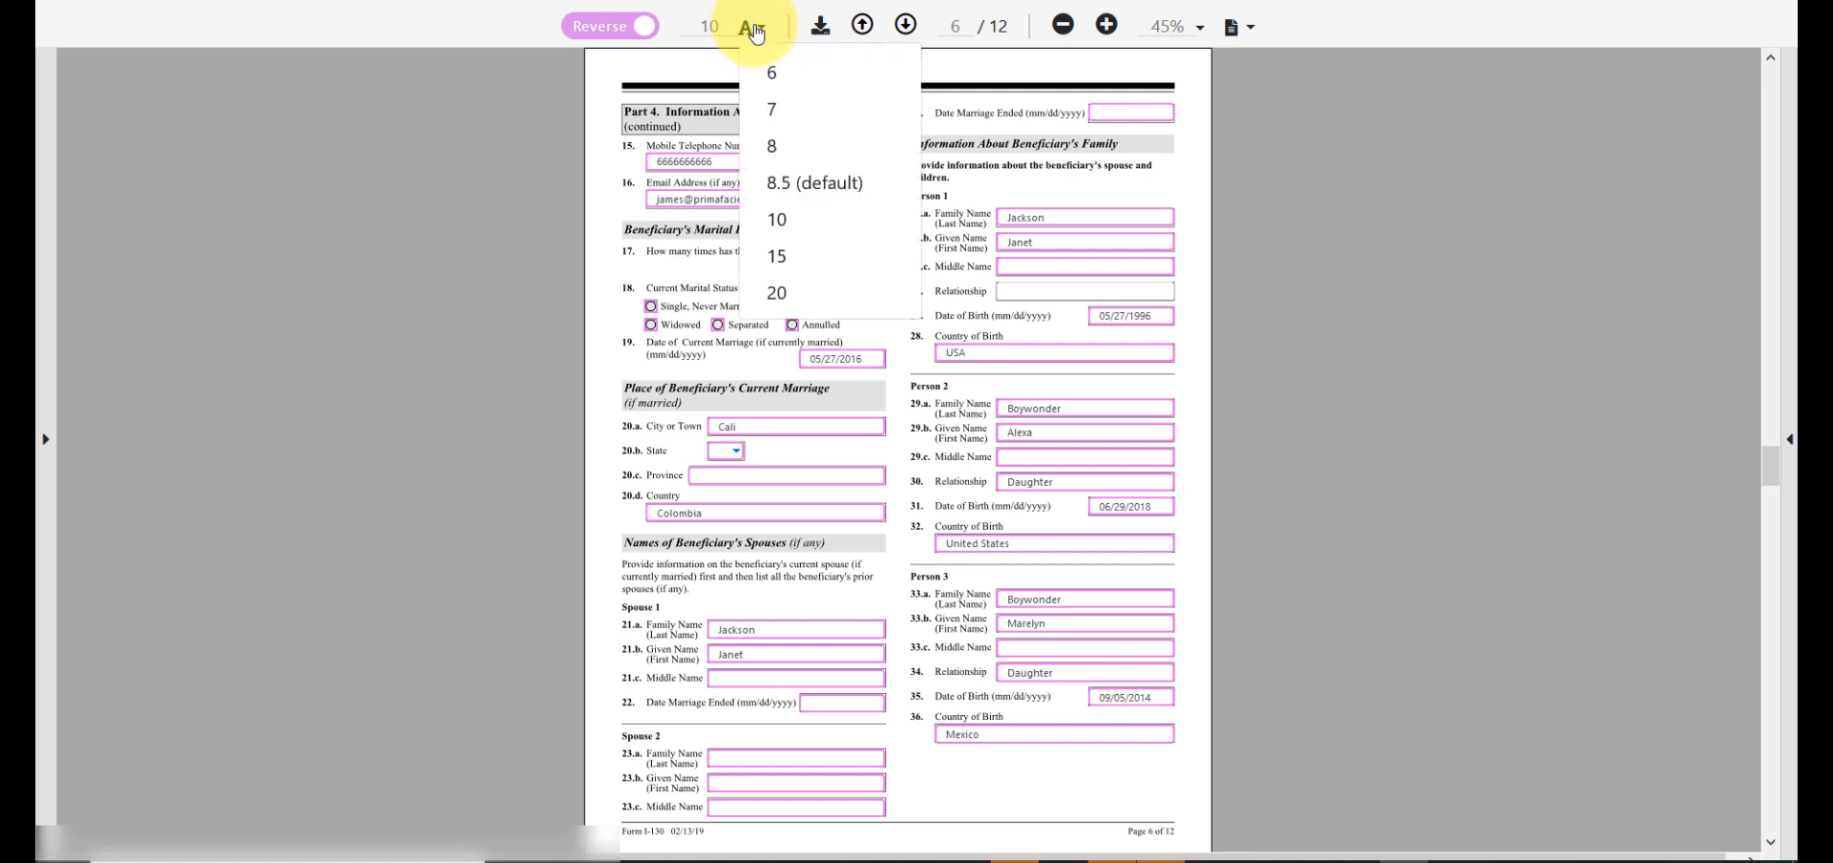
{"action": "left_click", "coordinate": [780, 83]}
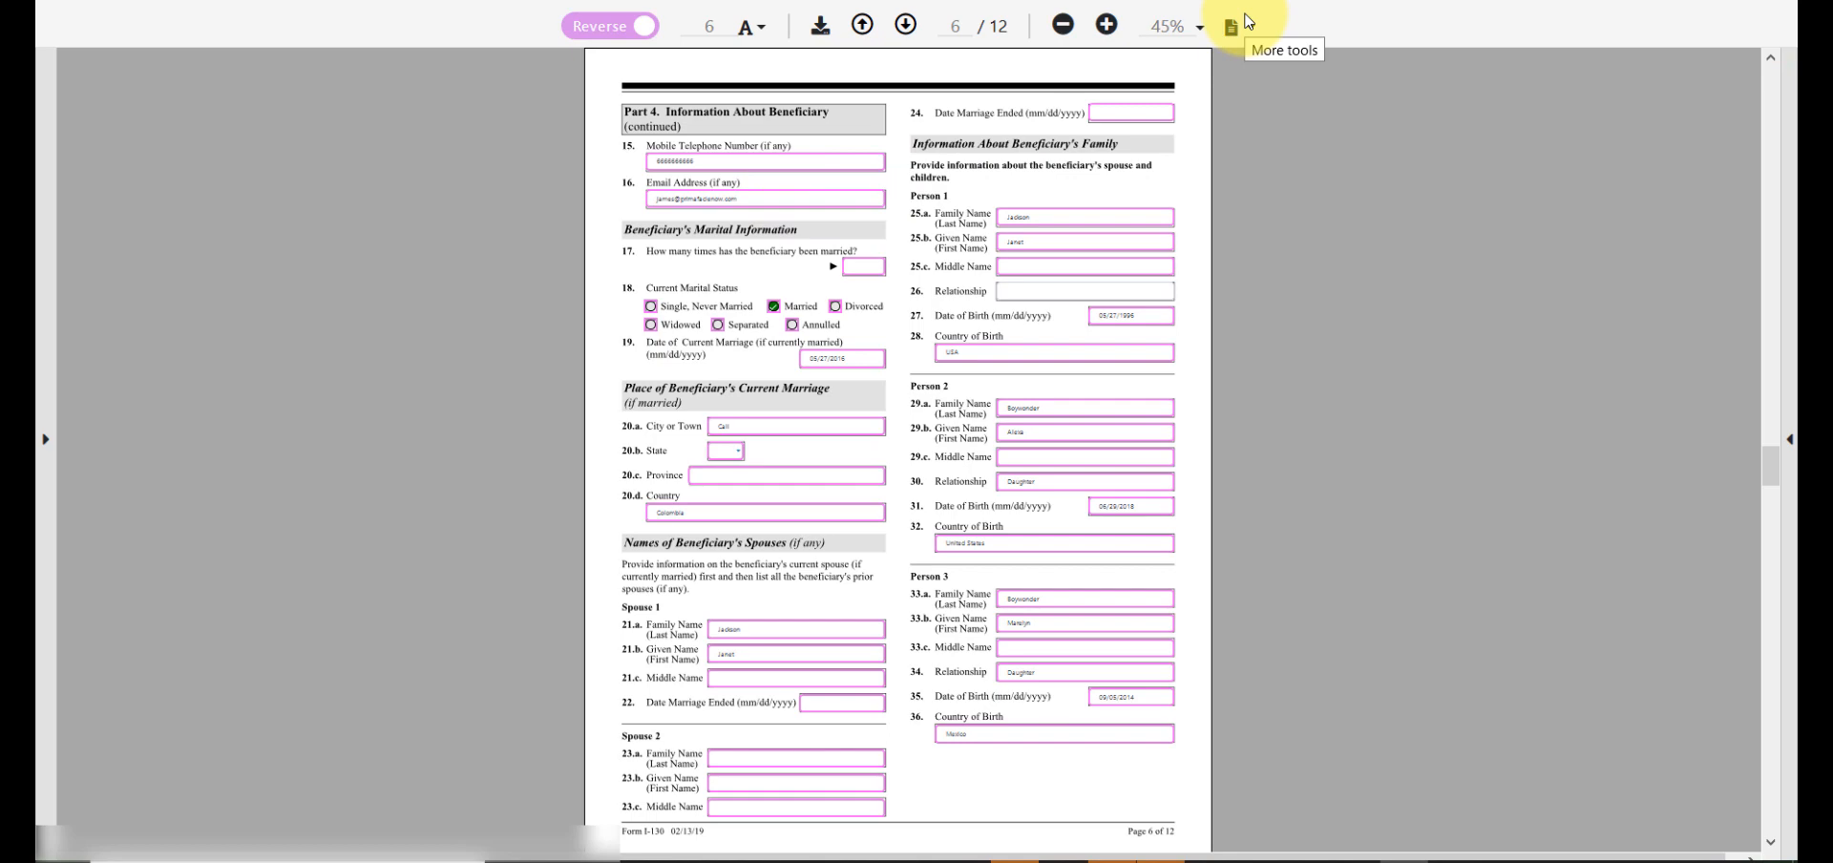
Return the page view to Fit to Width Scrolling and reset the field font size to 8.5 (default).
{"action": "left_click", "coordinate": [1234, 27]}
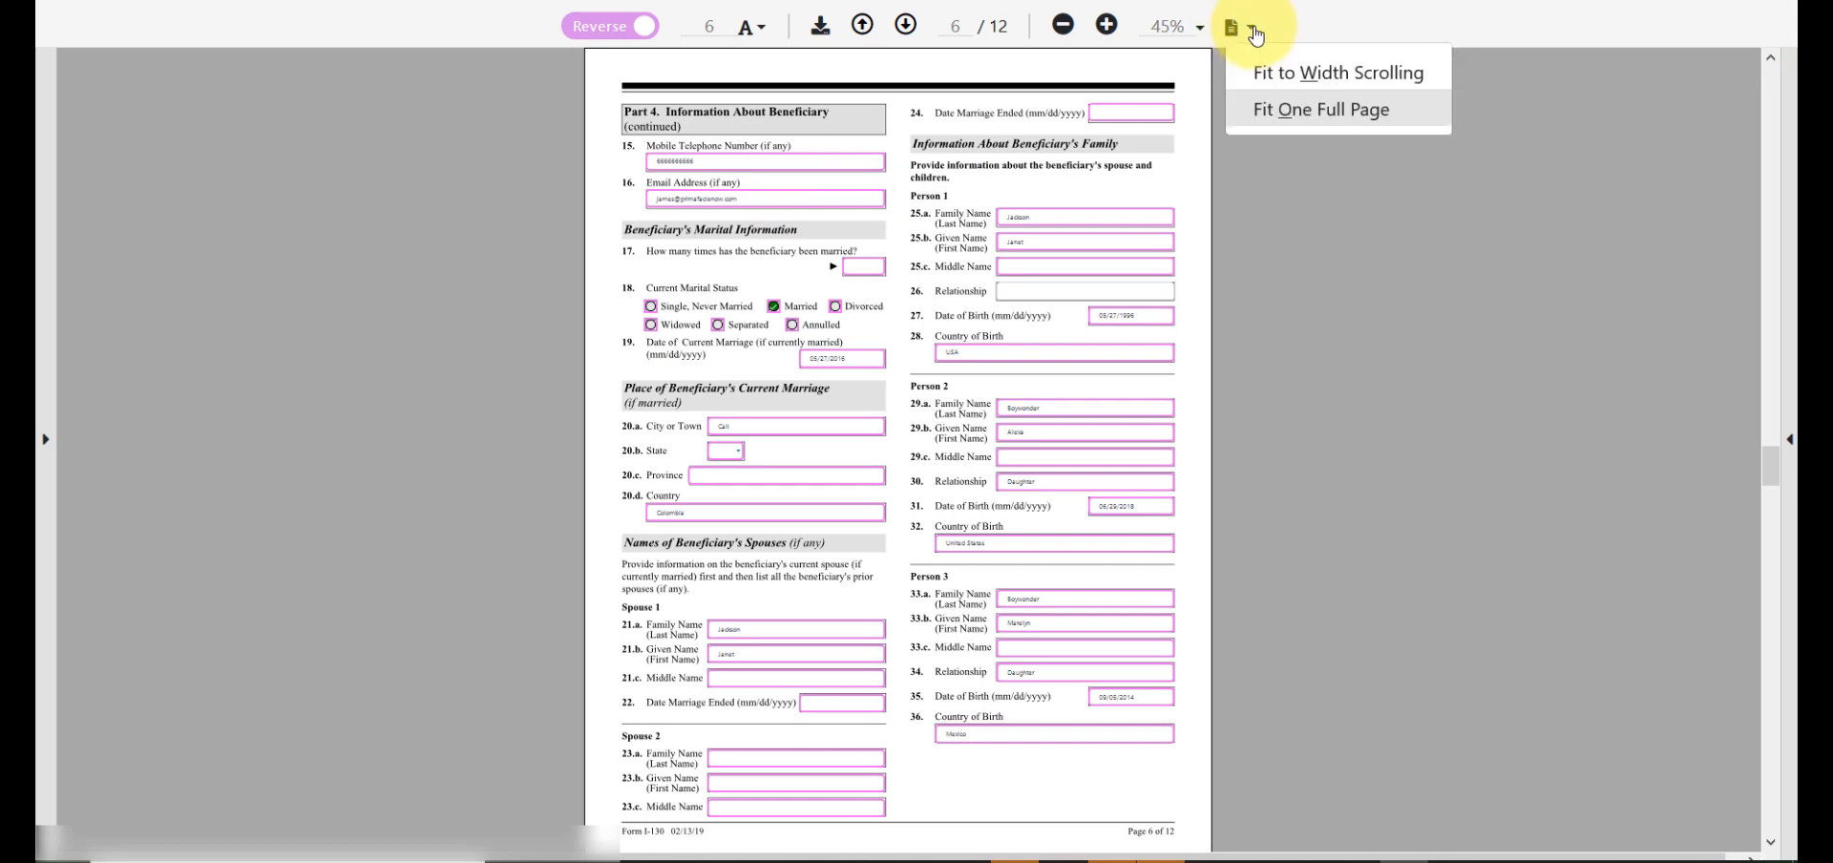
{"action": "left_click", "coordinate": [1293, 70]}
{"action": "scroll", "coordinate": [1293, 69], "scroll_direction": "down", "scroll_amount": 1}
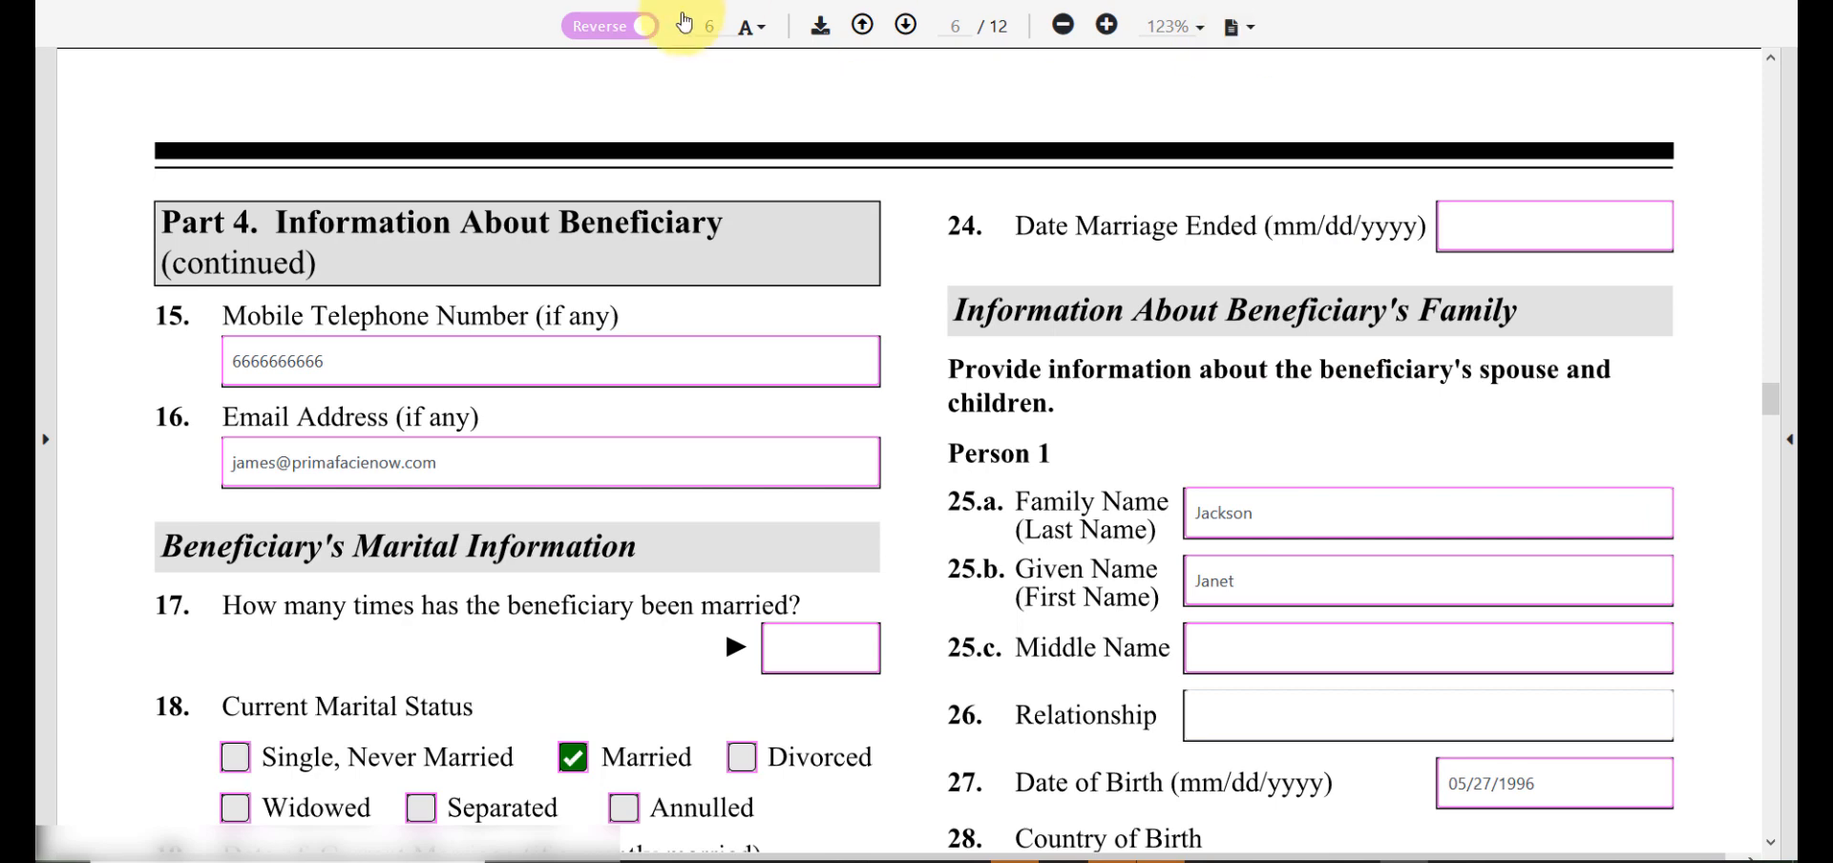
{"action": "left_click", "coordinate": [766, 36]}
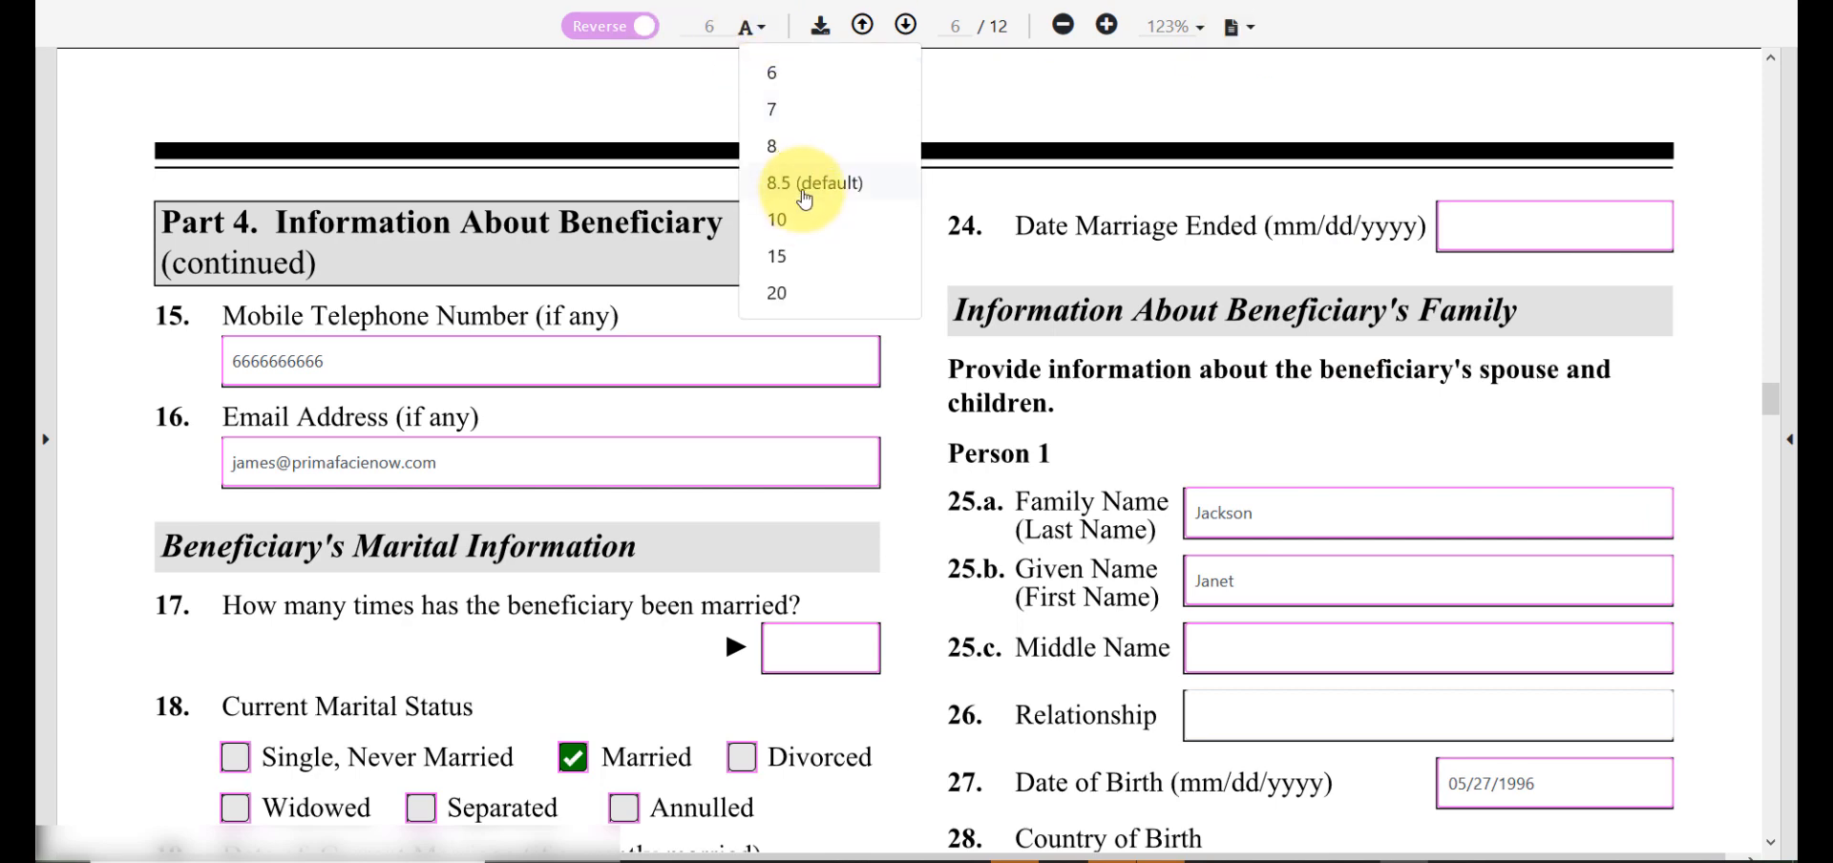
{"action": "left_click", "coordinate": [805, 191]}
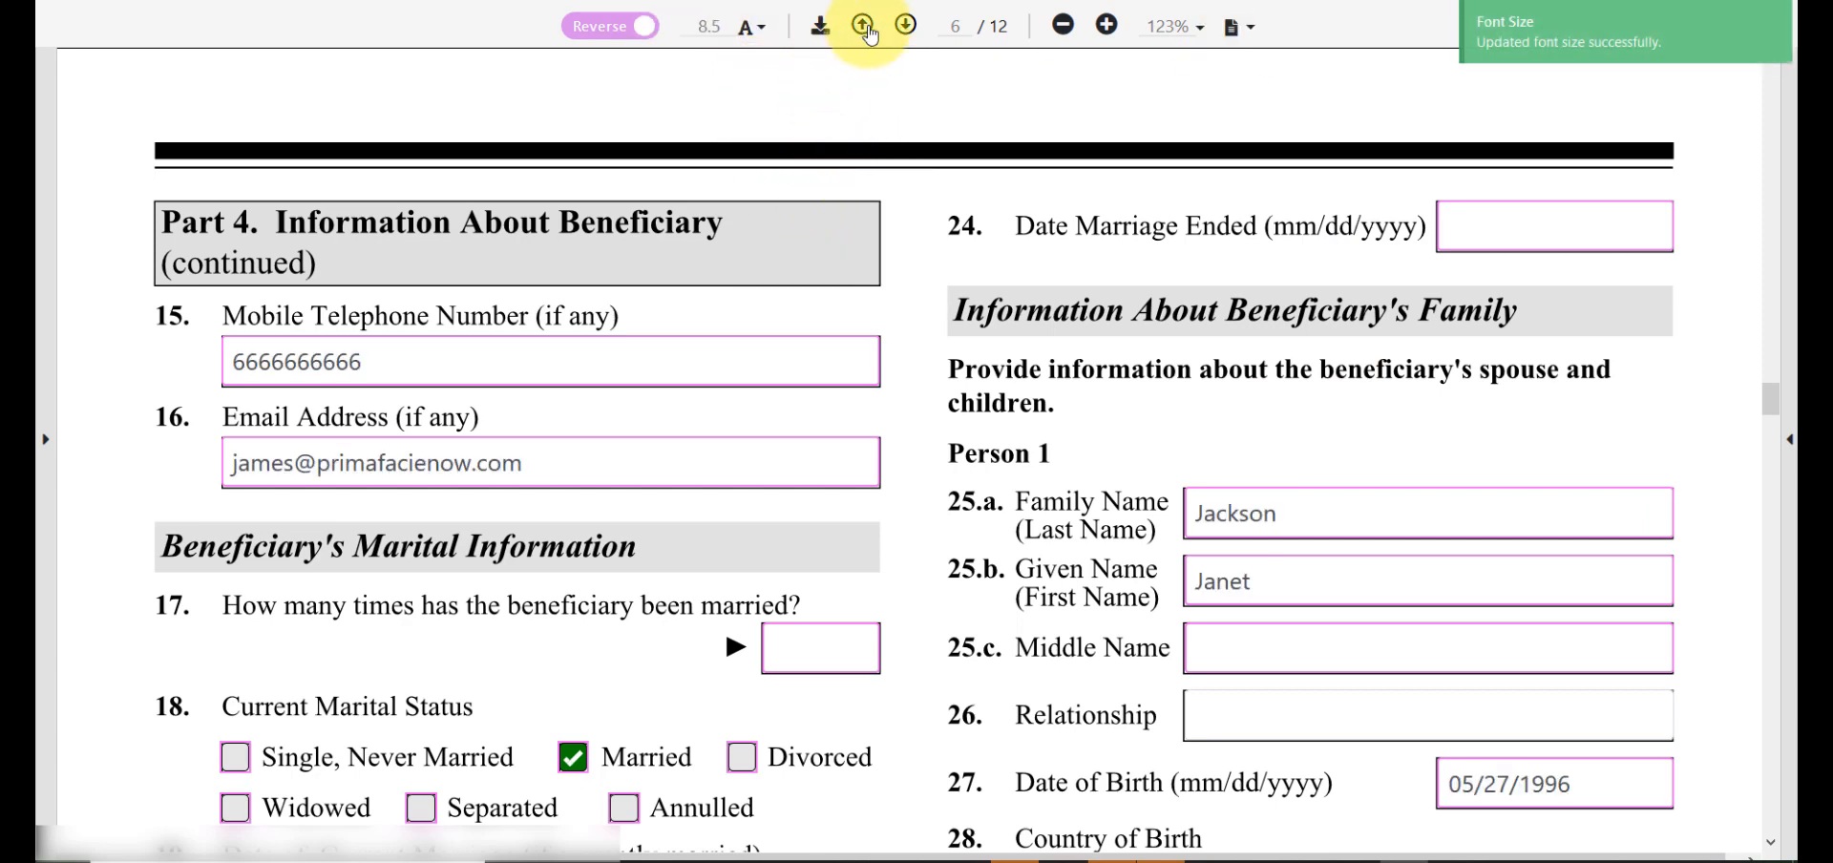
Advance through the form one page at a time from page 6 to page 10.
{"action": "left_click", "coordinate": [905, 25]}
{"action": "left_click", "coordinate": [905, 25]}
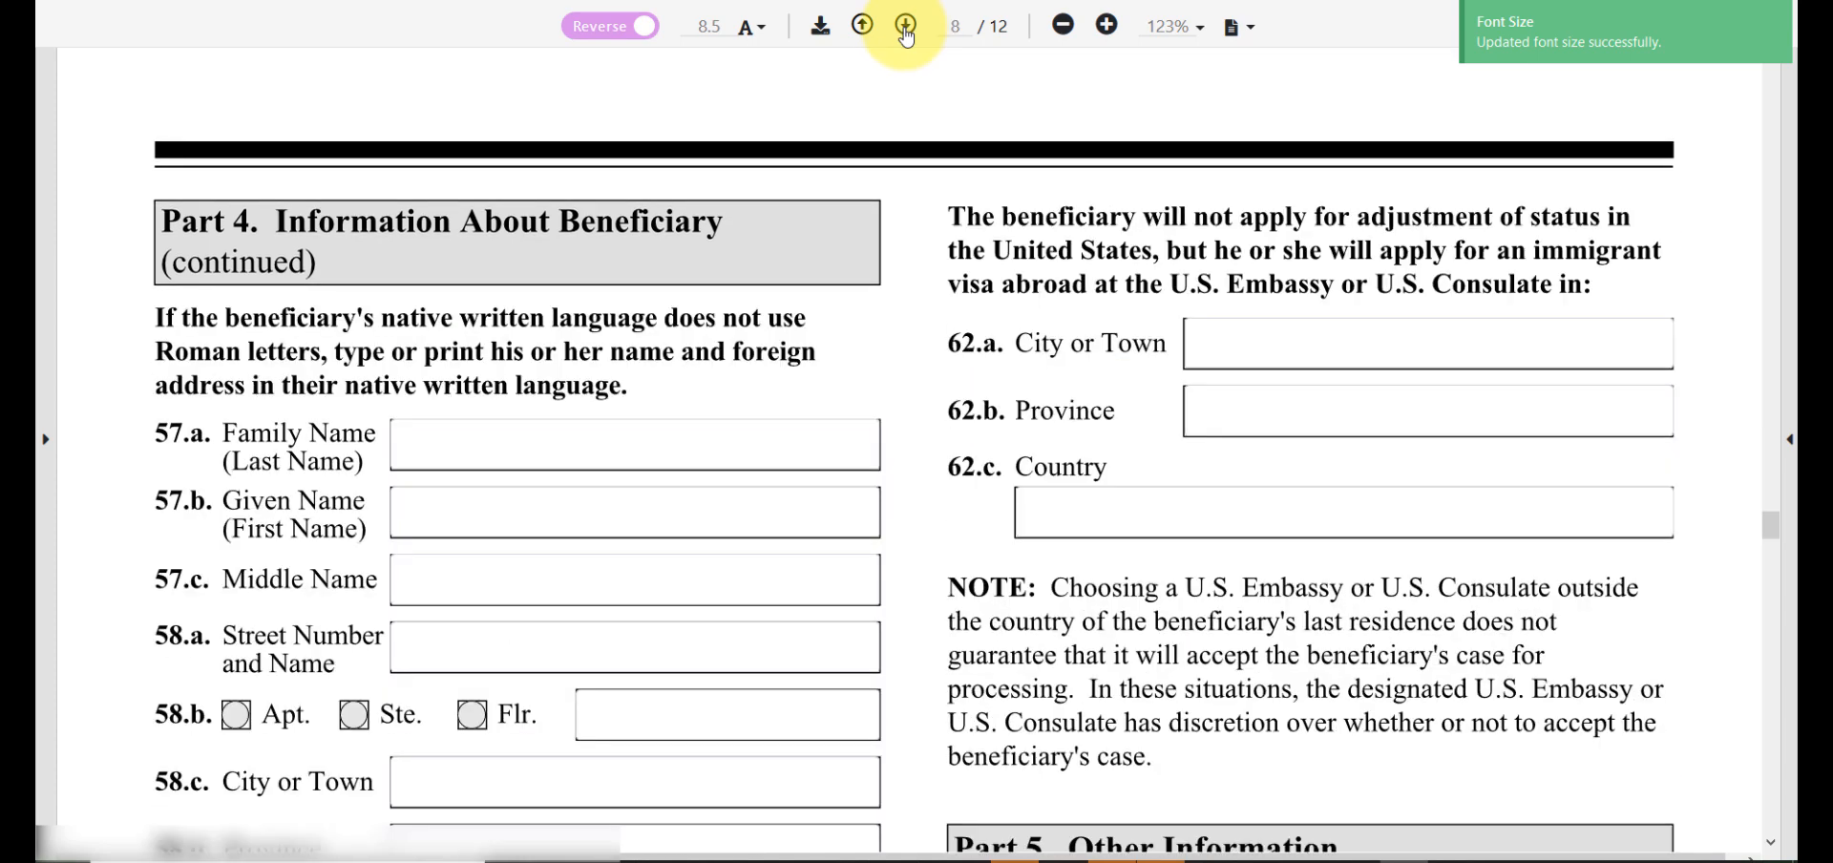
{"action": "left_click", "coordinate": [905, 25]}
{"action": "left_click_drag", "start_coordinate": [960, 30], "coordinate": [940, 26]}
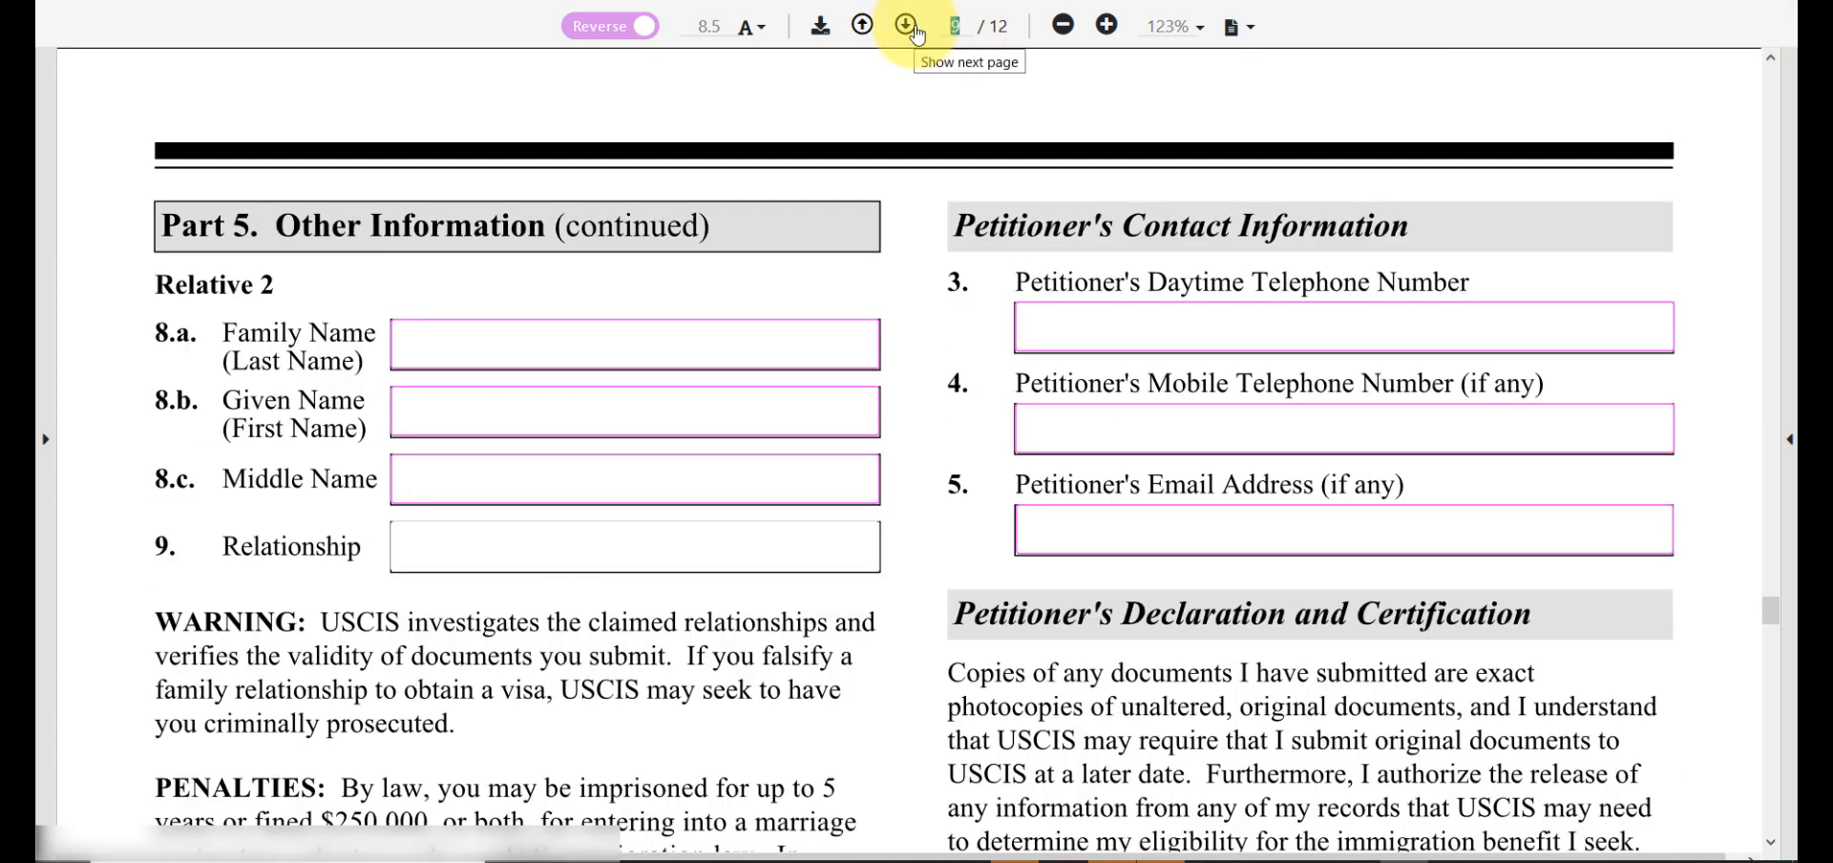
{"action": "left_click", "coordinate": [917, 35]}
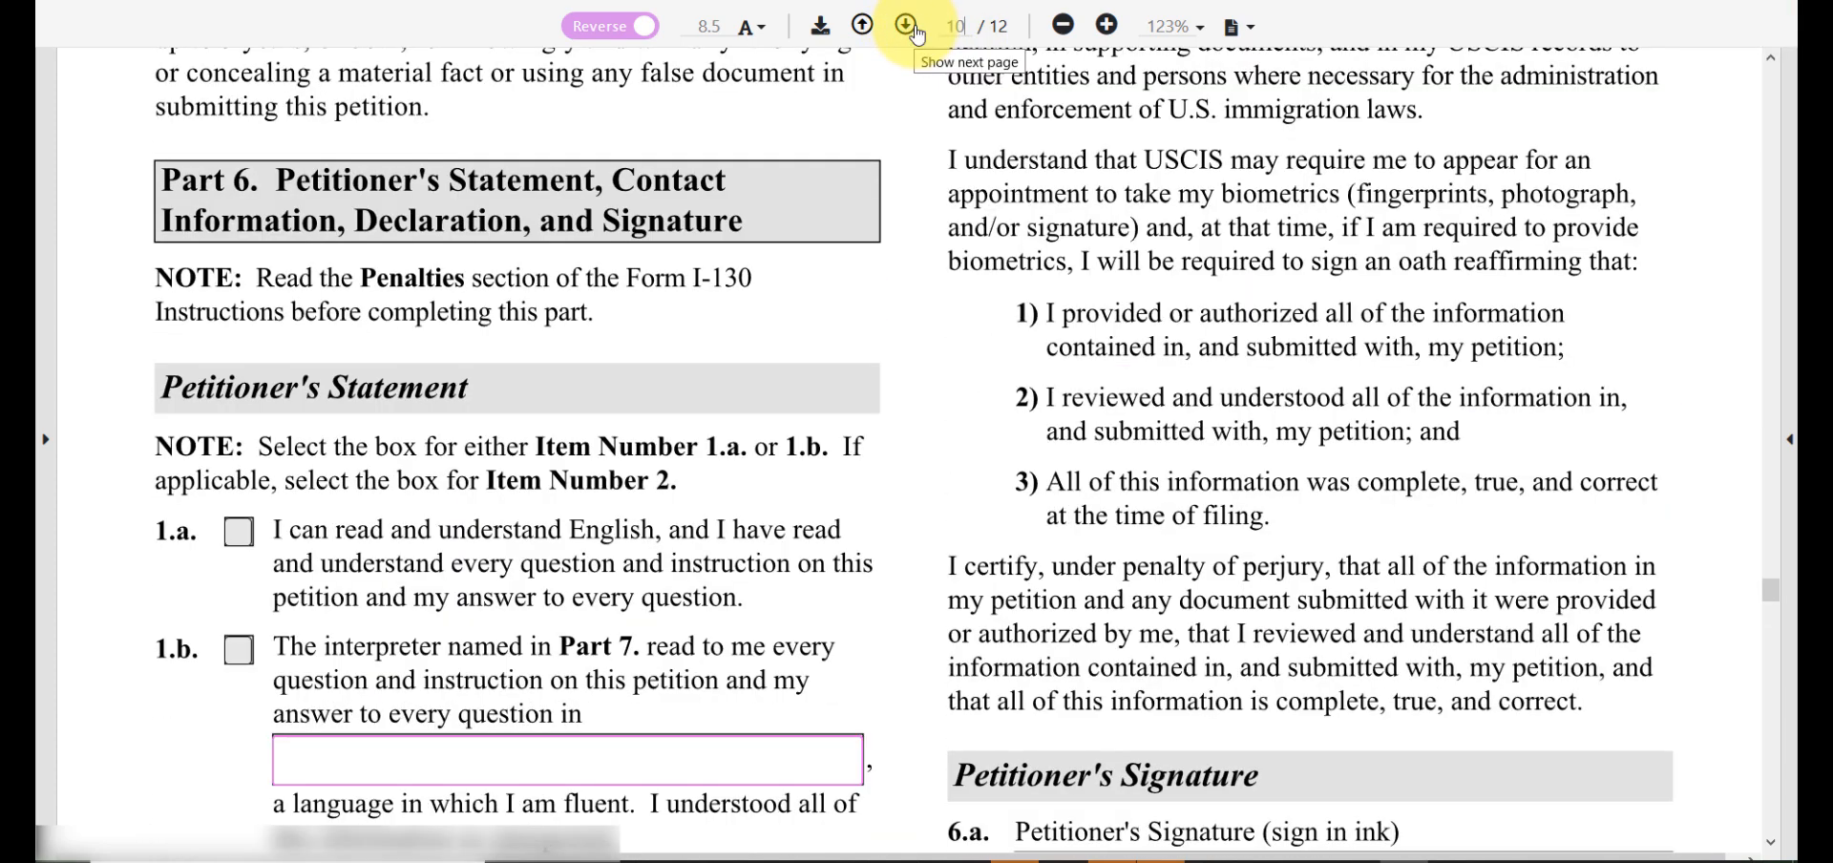
Zoom the form out to 43% and back in to 53%.
{"action": "left_click", "coordinate": [1063, 25]}
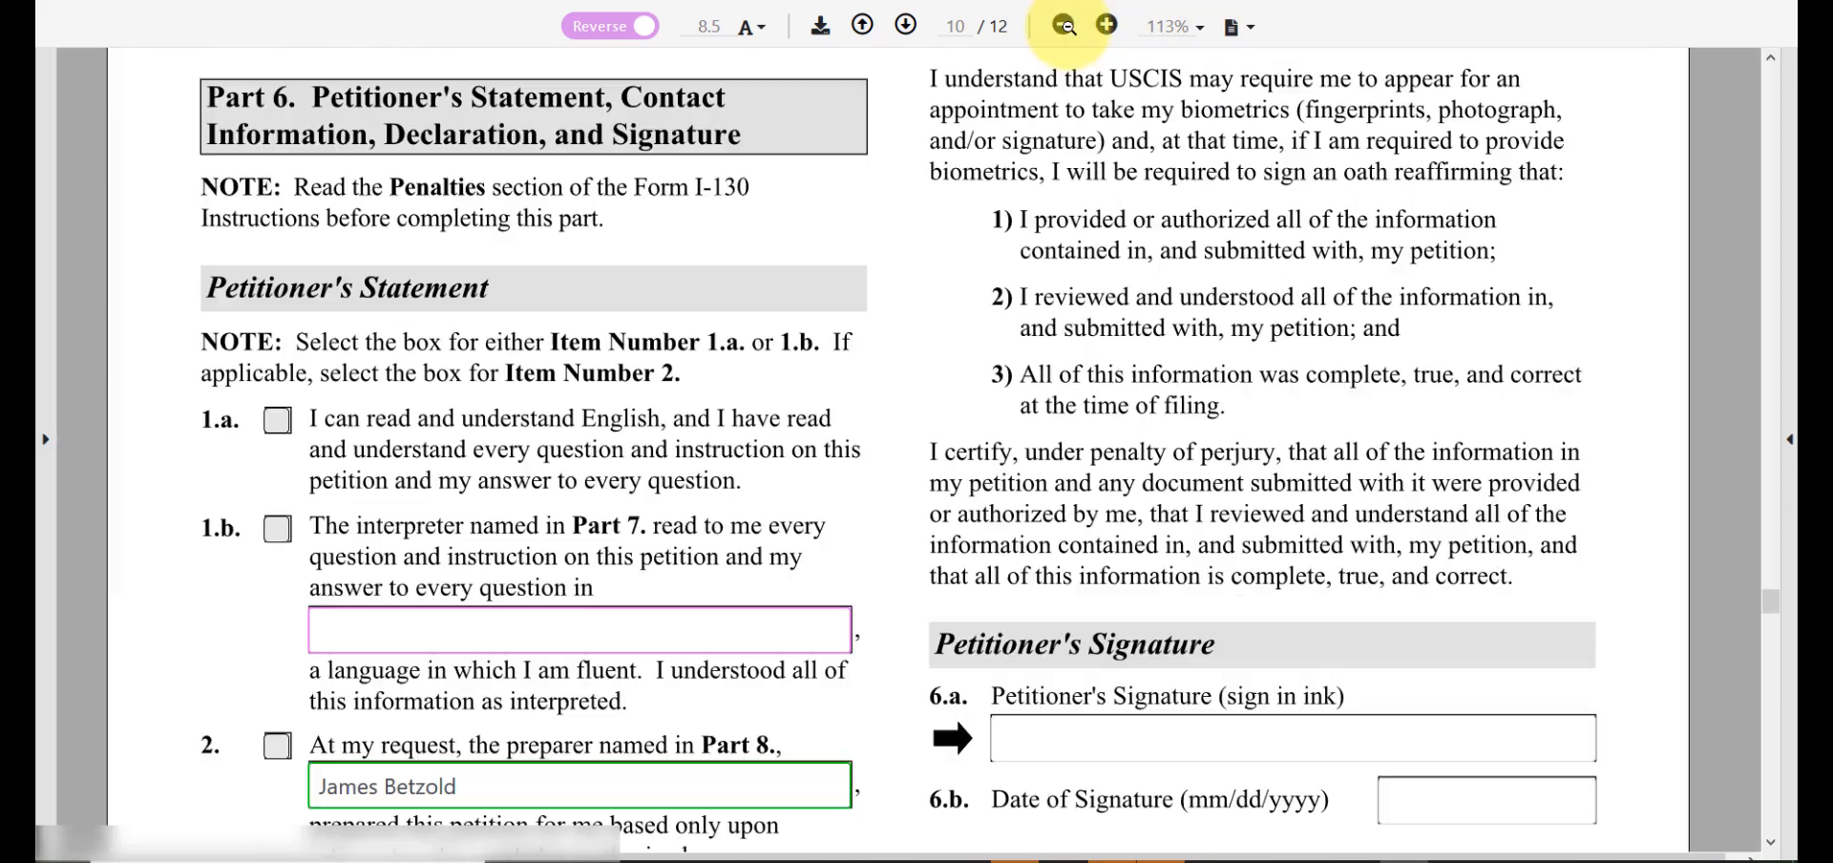
{"action": "left_click", "coordinate": [1062, 25]}
{"action": "left_click", "coordinate": [1063, 25]}
{"action": "left_click", "coordinate": [1062, 24]}
{"action": "left_click", "coordinate": [1063, 25]}
{"action": "left_click", "coordinate": [1063, 24]}
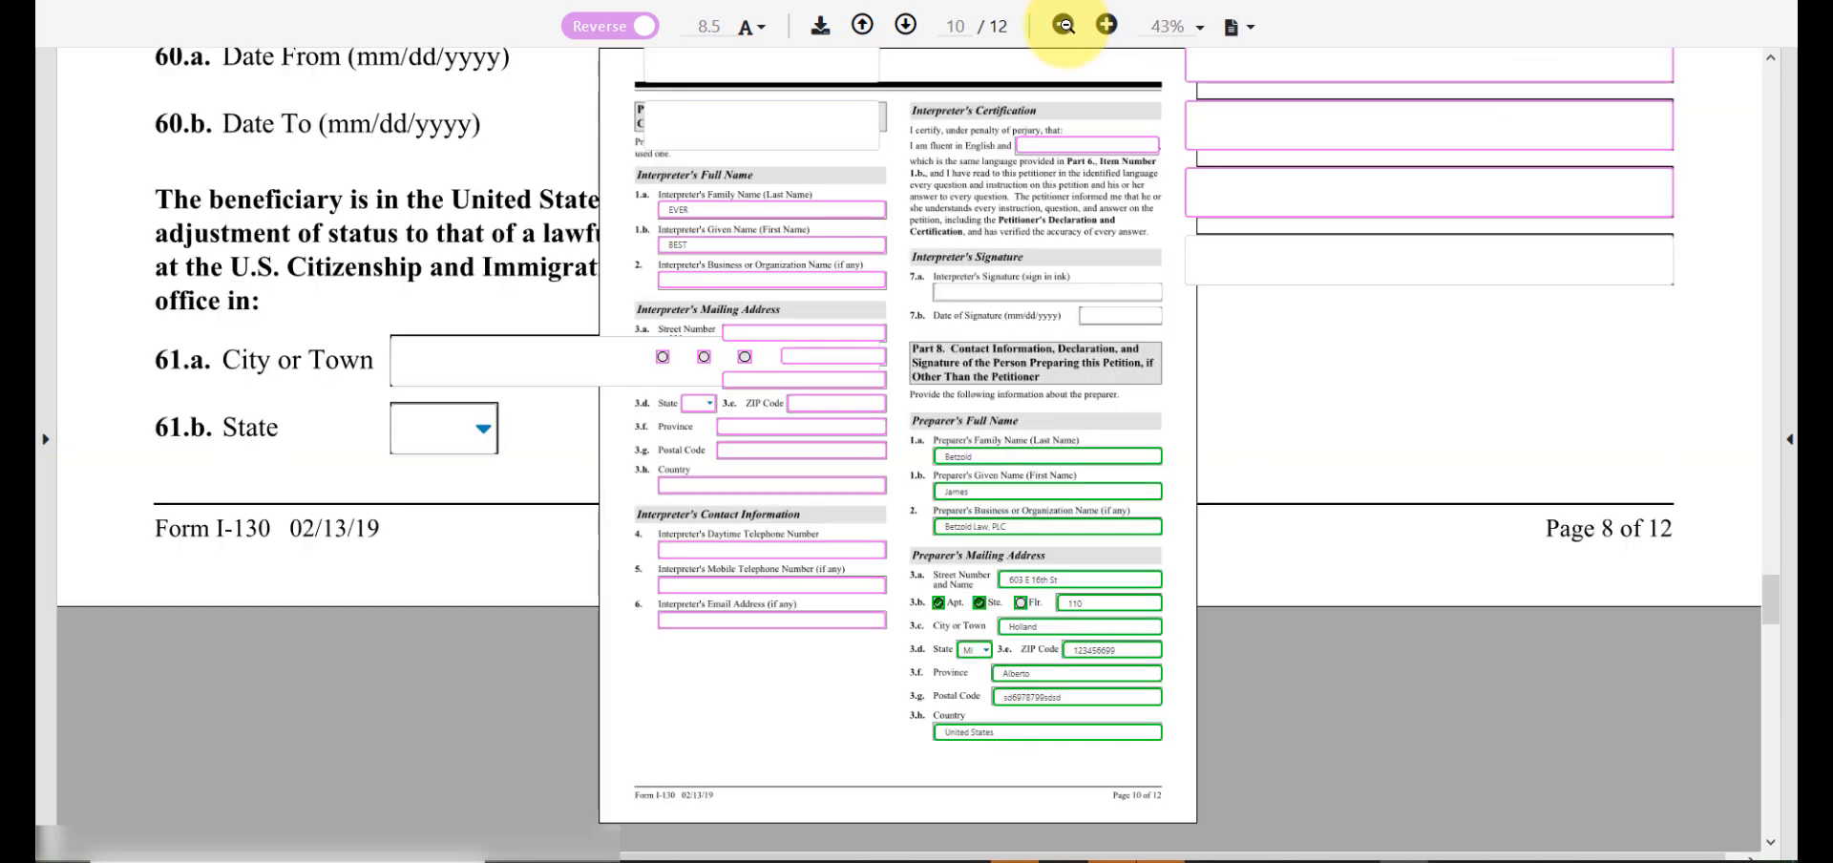
{"action": "left_click", "coordinate": [1106, 25]}
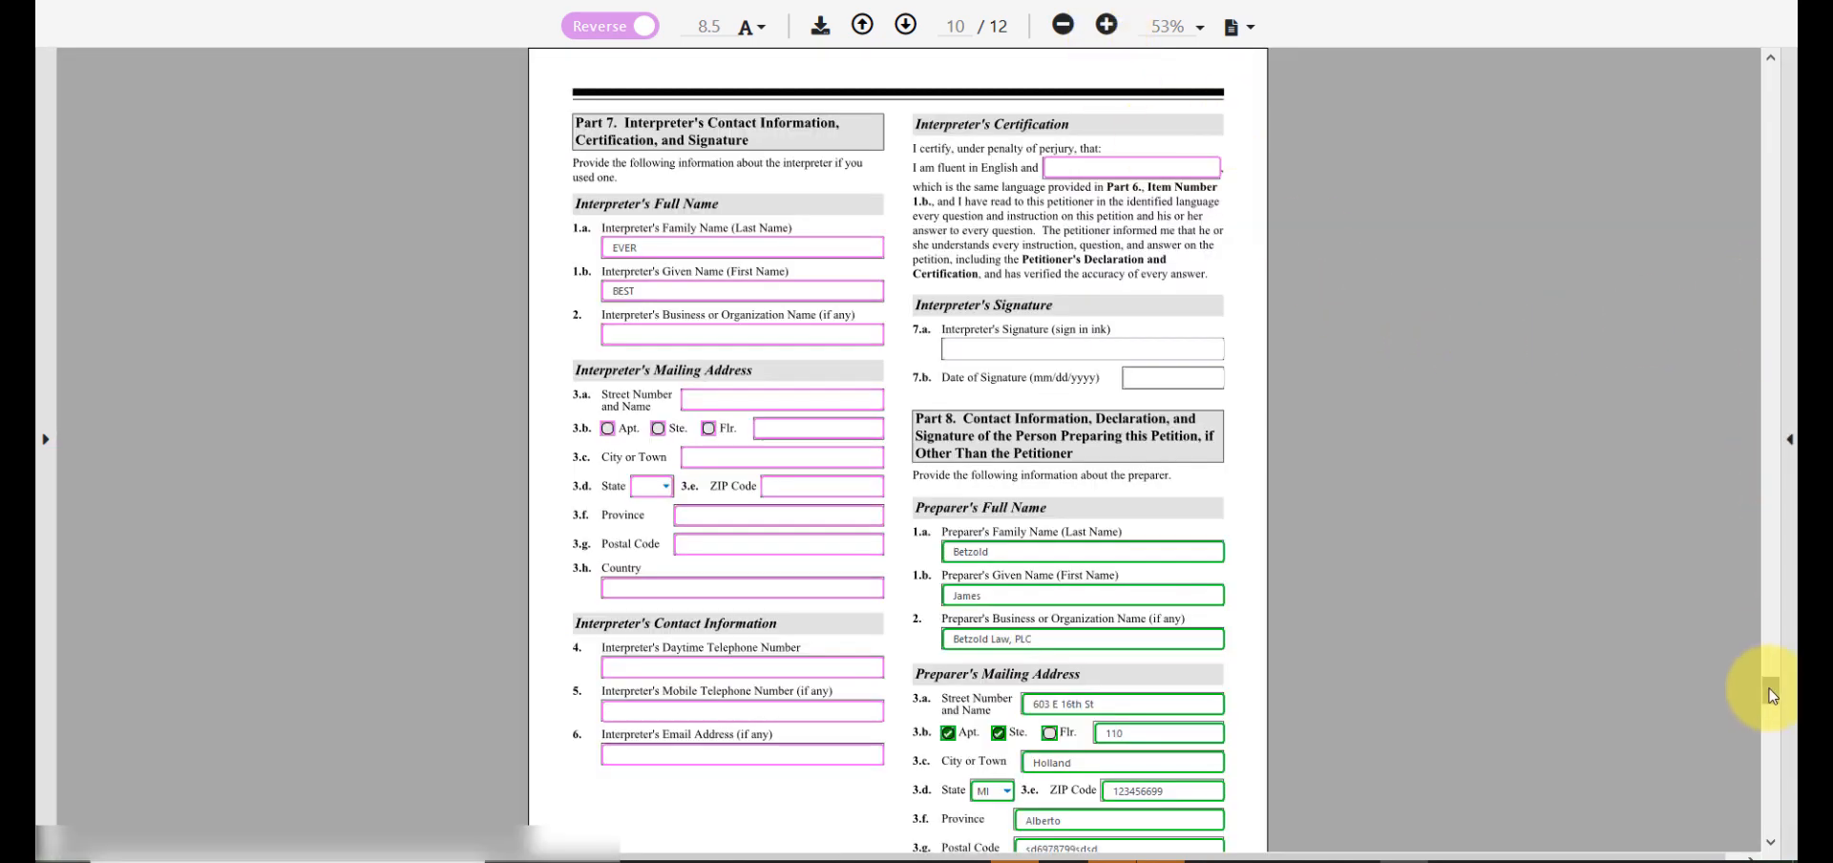
Show page 9 as Fit One Full Page and switch the view back to Fit to Width Scrolling.
{"action": "left_click_drag", "start_coordinate": [1771, 700], "coordinate": [1767, 684]}
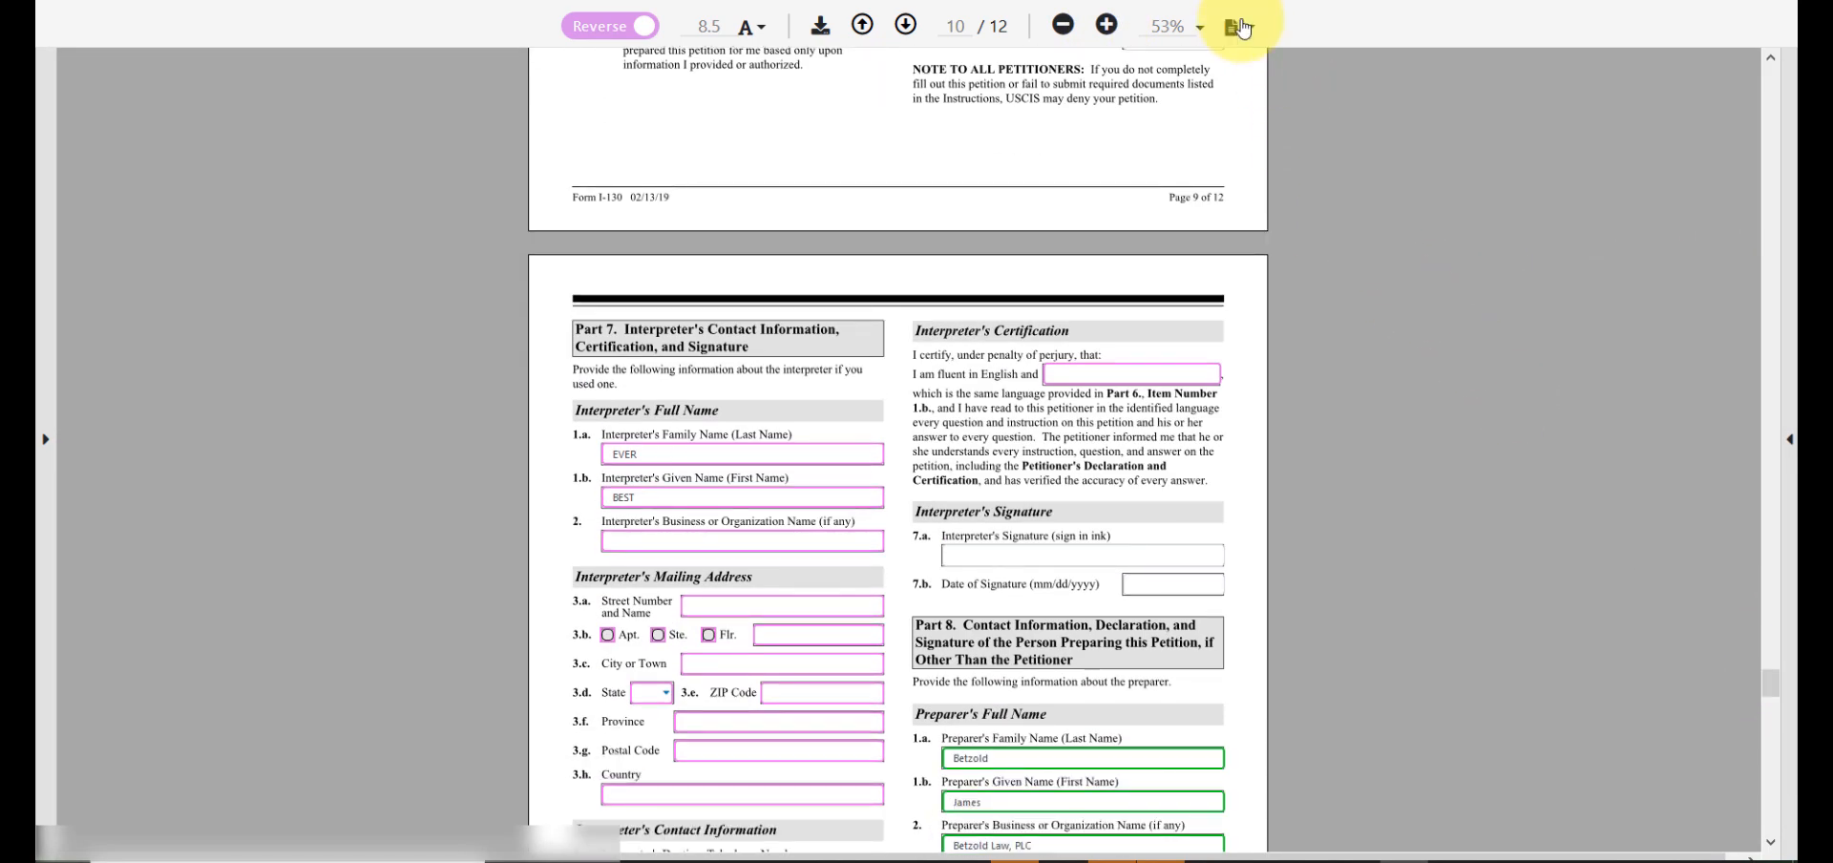
{"action": "left_click", "coordinate": [1239, 27]}
{"action": "left_click", "coordinate": [1308, 108]}
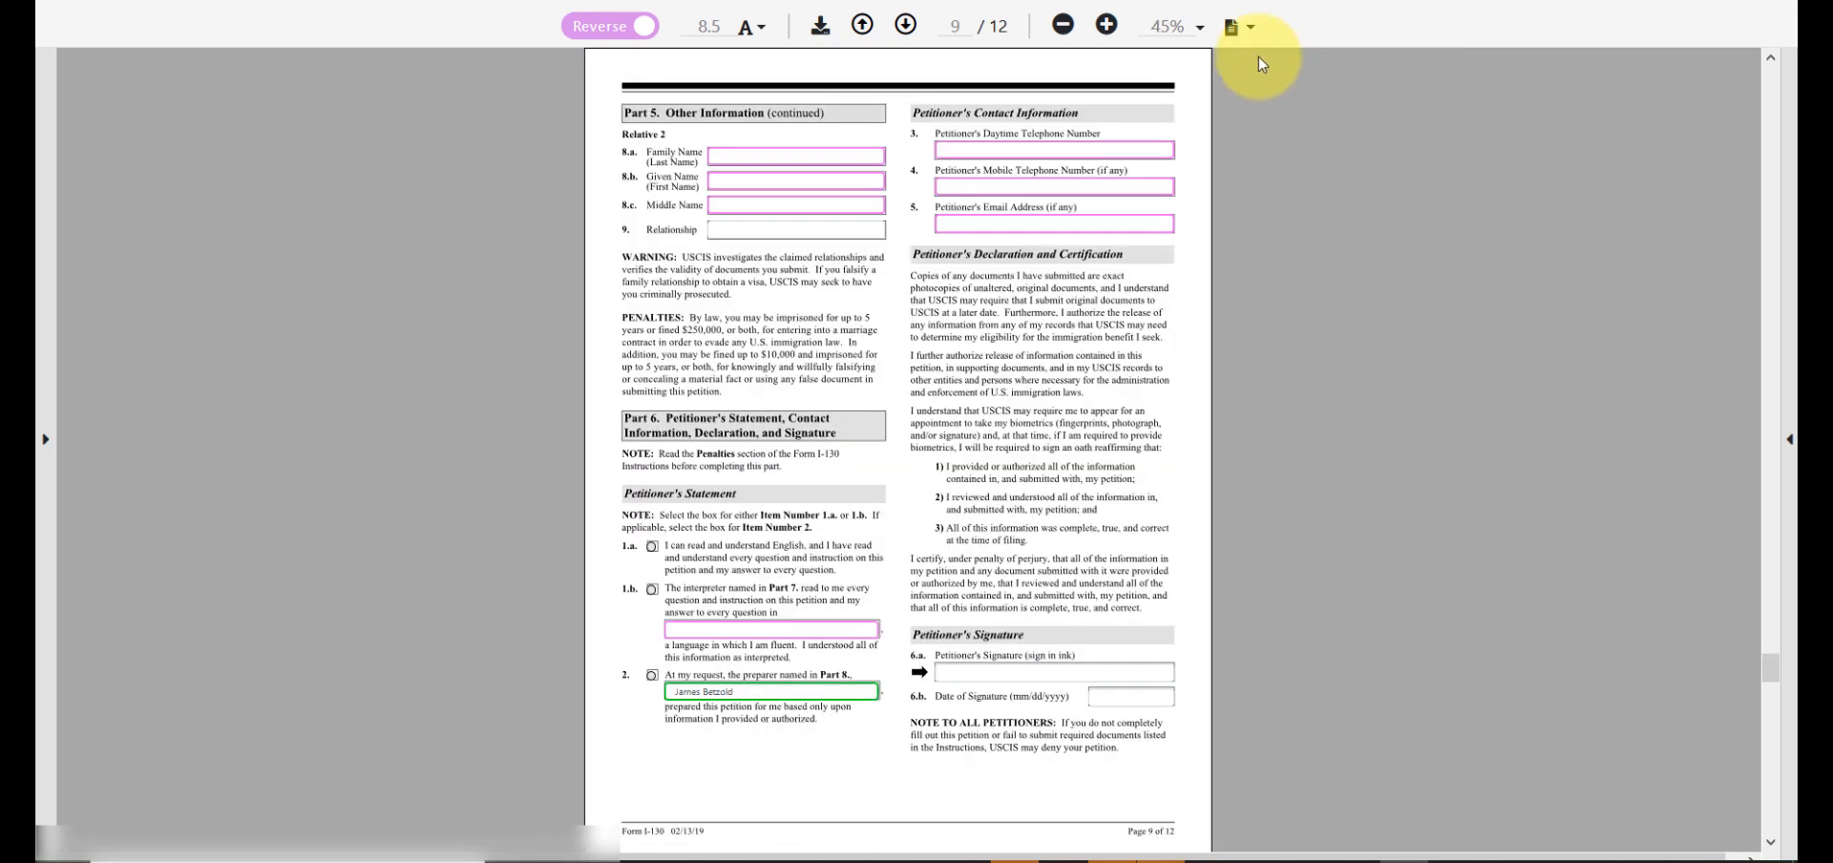
{"action": "left_click", "coordinate": [1246, 37]}
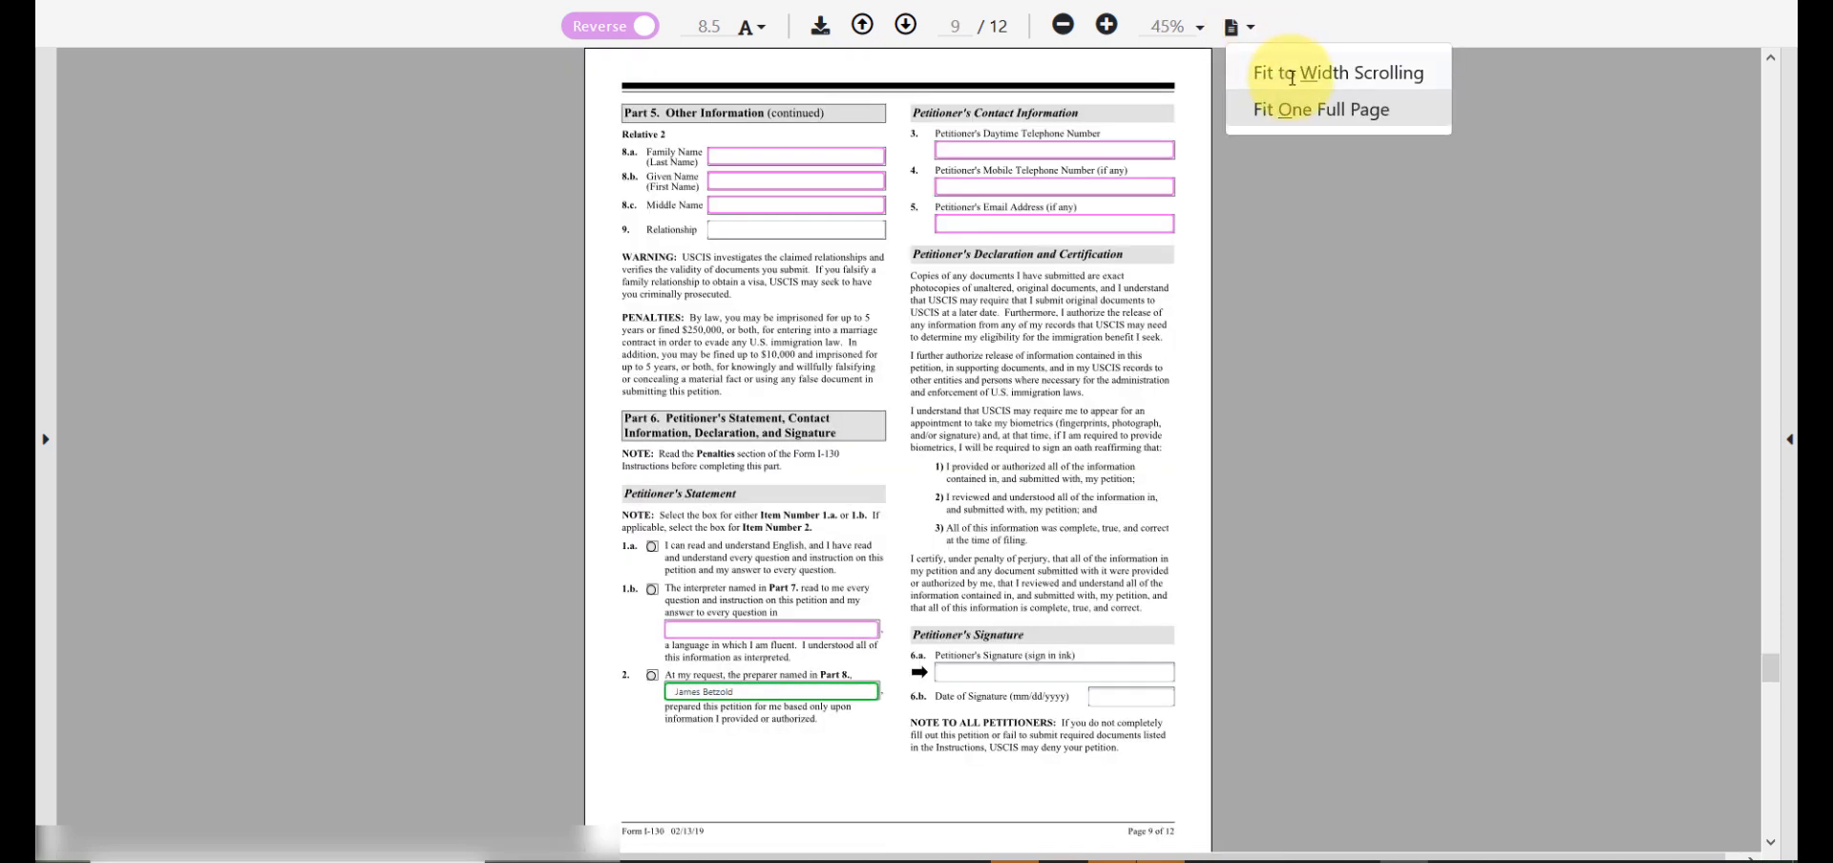
{"action": "left_click", "coordinate": [1292, 75]}
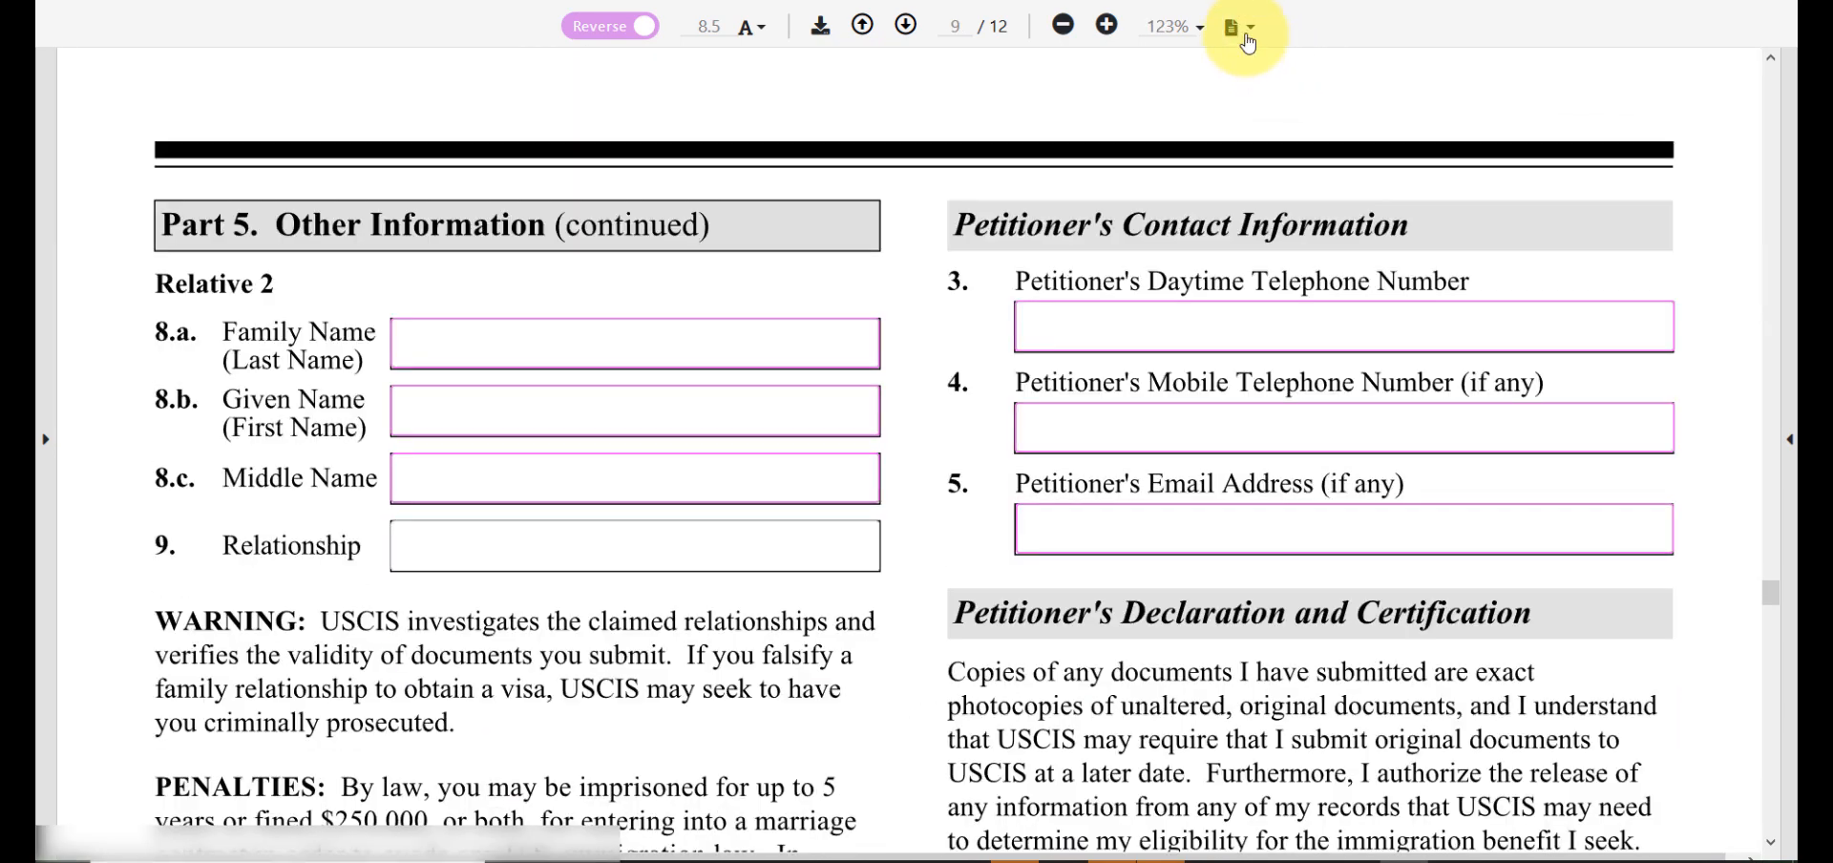
Show the page thumbnails and use them to go to page 8 of the form.
{"action": "left_click", "coordinate": [48, 111]}
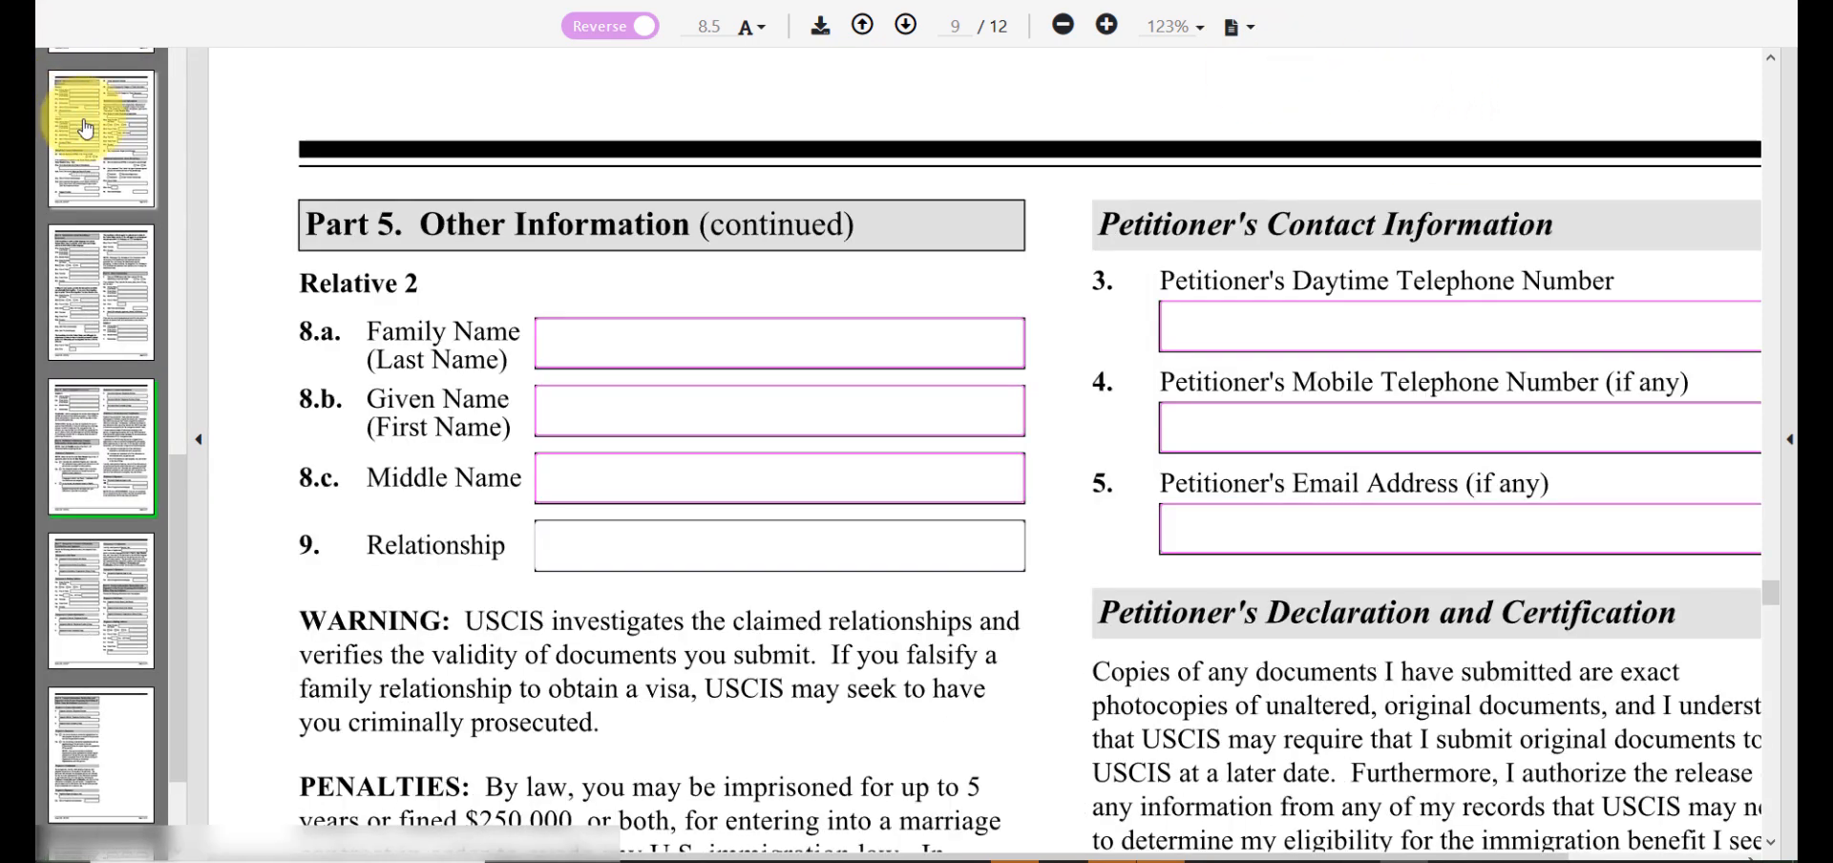
{"action": "mouse_move", "coordinate": [180, 559]}
{"action": "left_mouse_down"}
{"action": "mouse_move", "coordinate": [163, 306]}
{"action": "mouse_move", "coordinate": [181, 86]}
{"action": "mouse_move", "coordinate": [150, 543]}
{"action": "left_mouse_up"}
{"action": "left_click", "coordinate": [90, 266]}
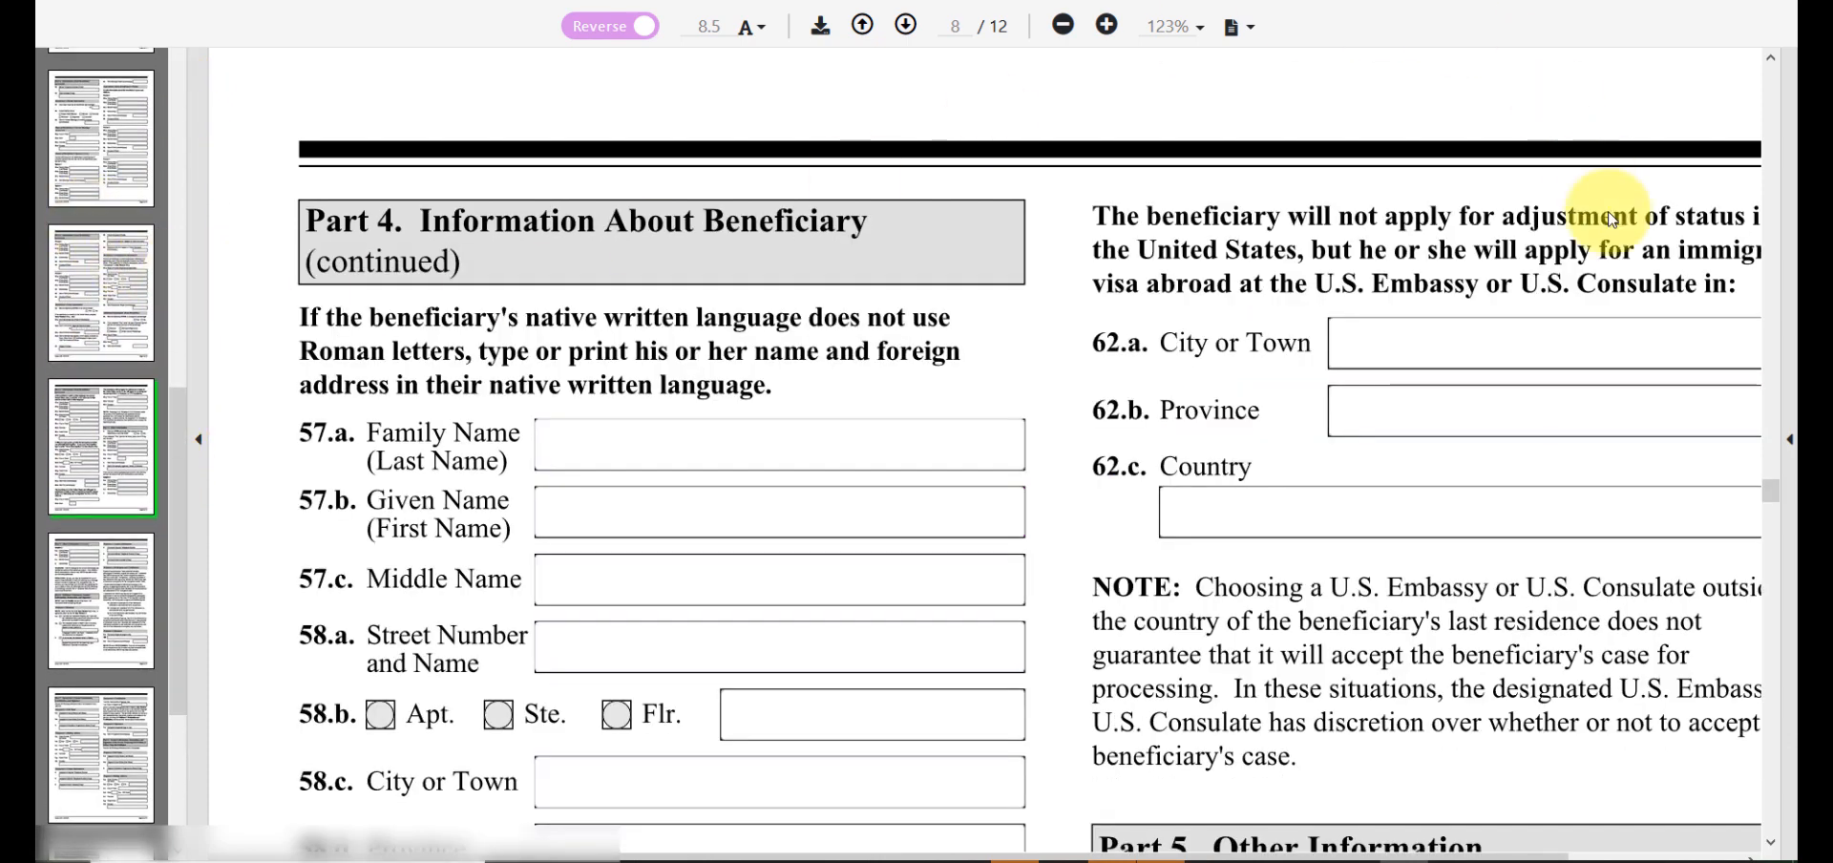
Display the form's sharing tools in place of the page thumbnails and set Client Permission to Edit.
{"action": "left_click", "coordinate": [1791, 236]}
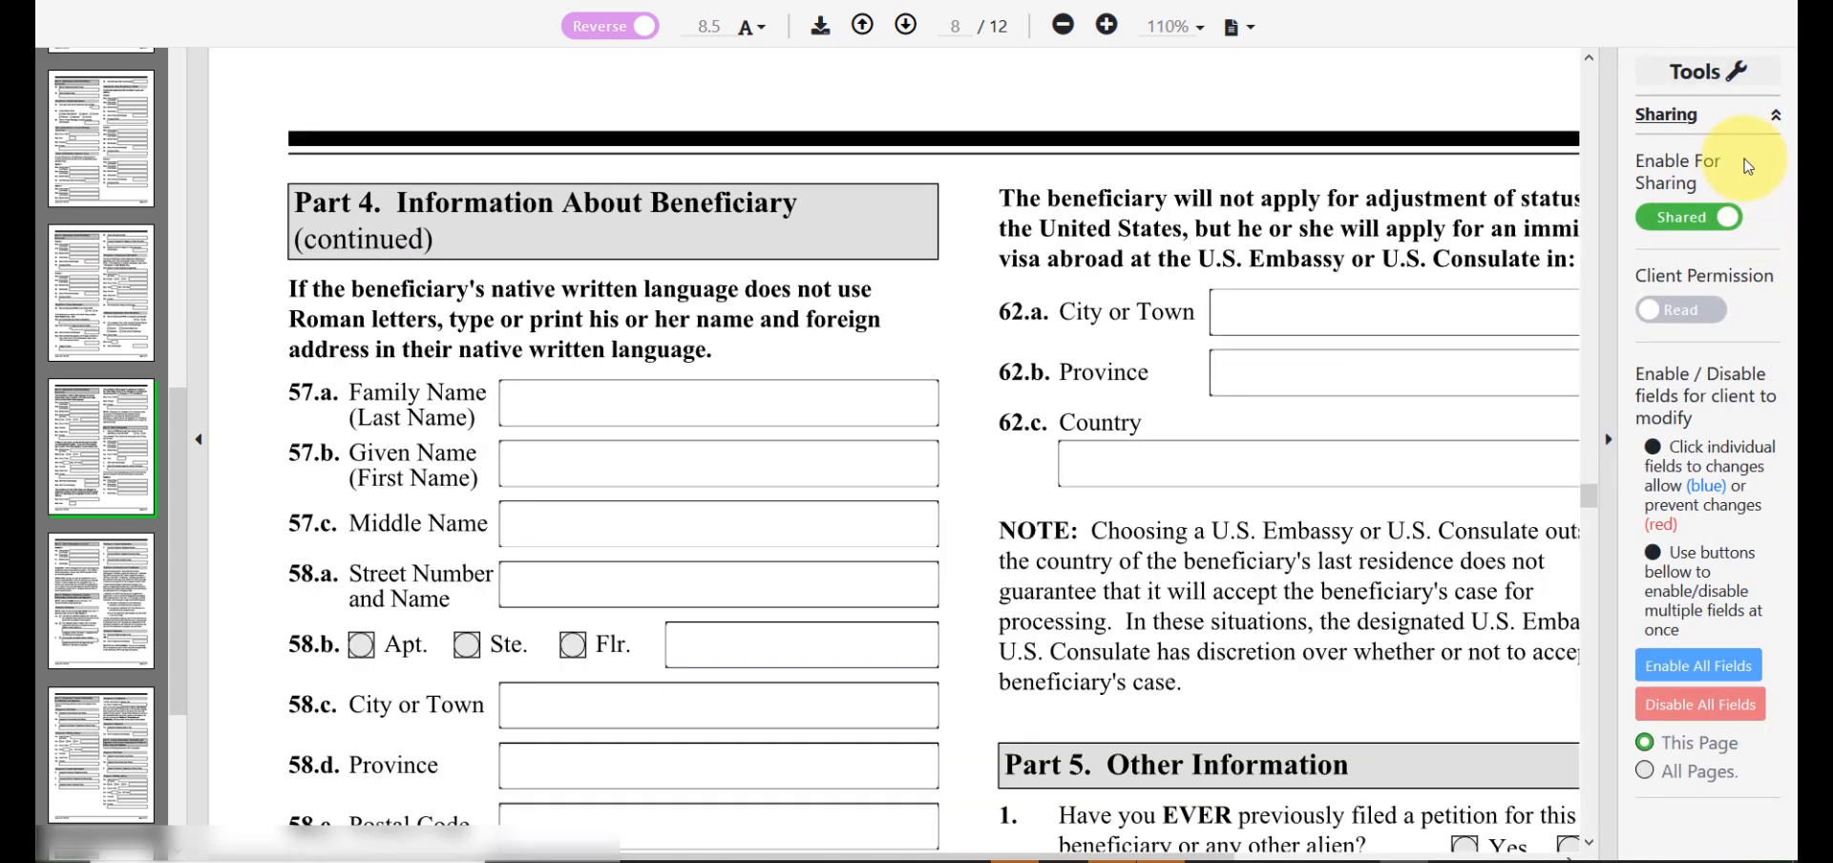
{"action": "left_click", "coordinate": [198, 439]}
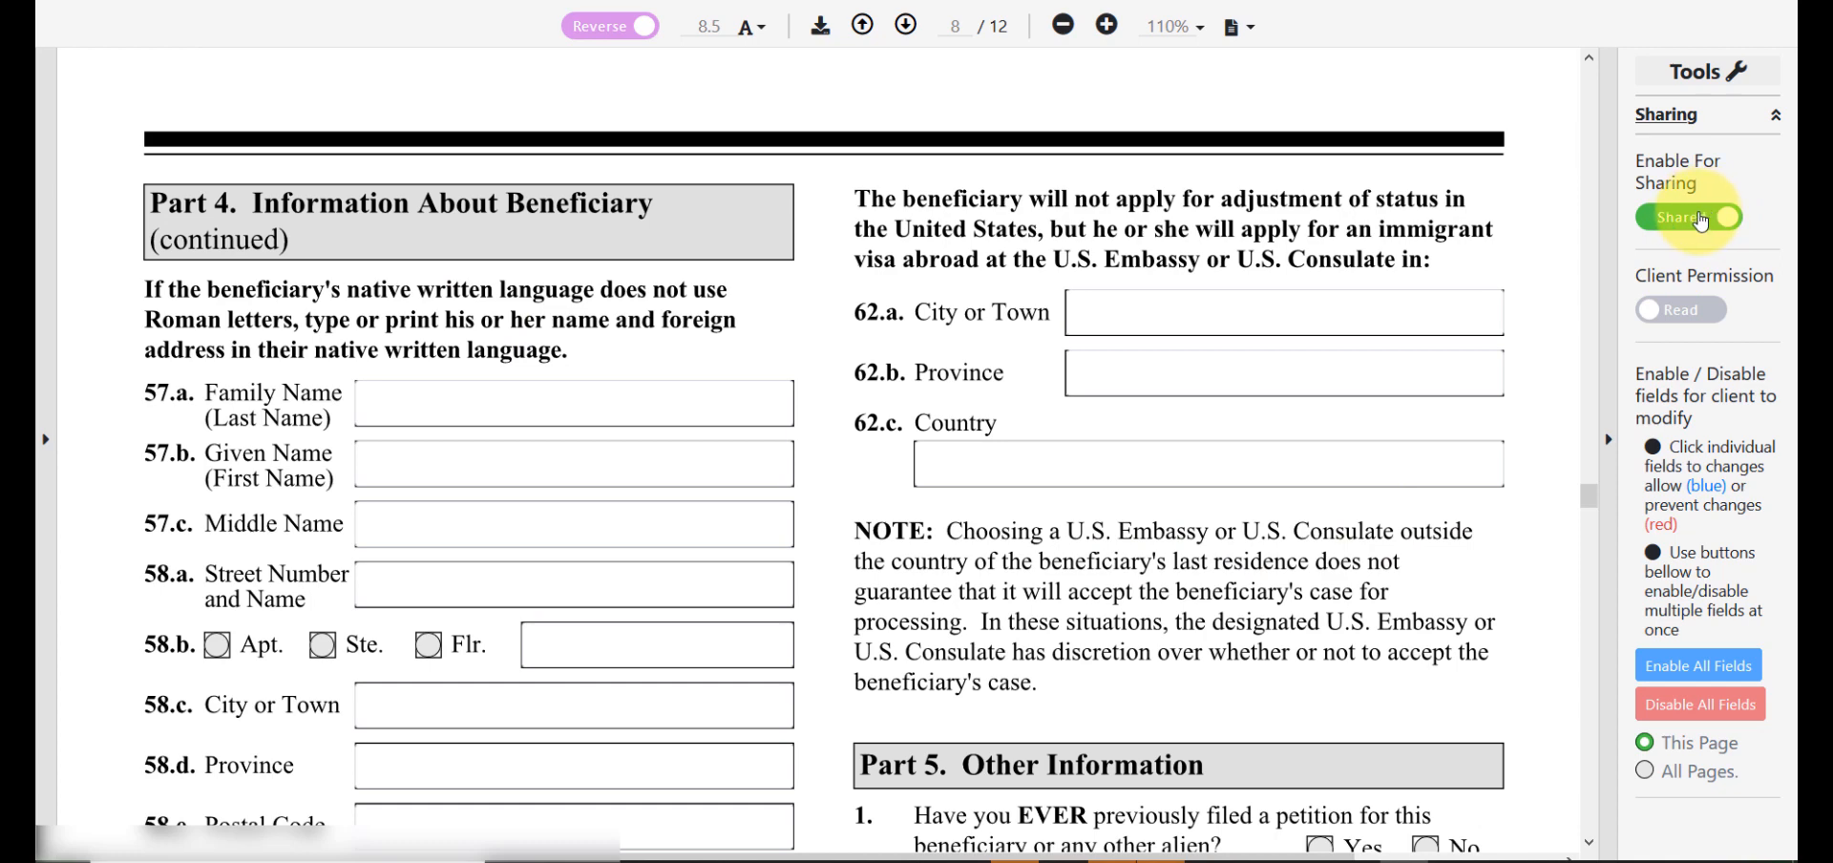
{"action": "left_click", "coordinate": [1677, 319]}
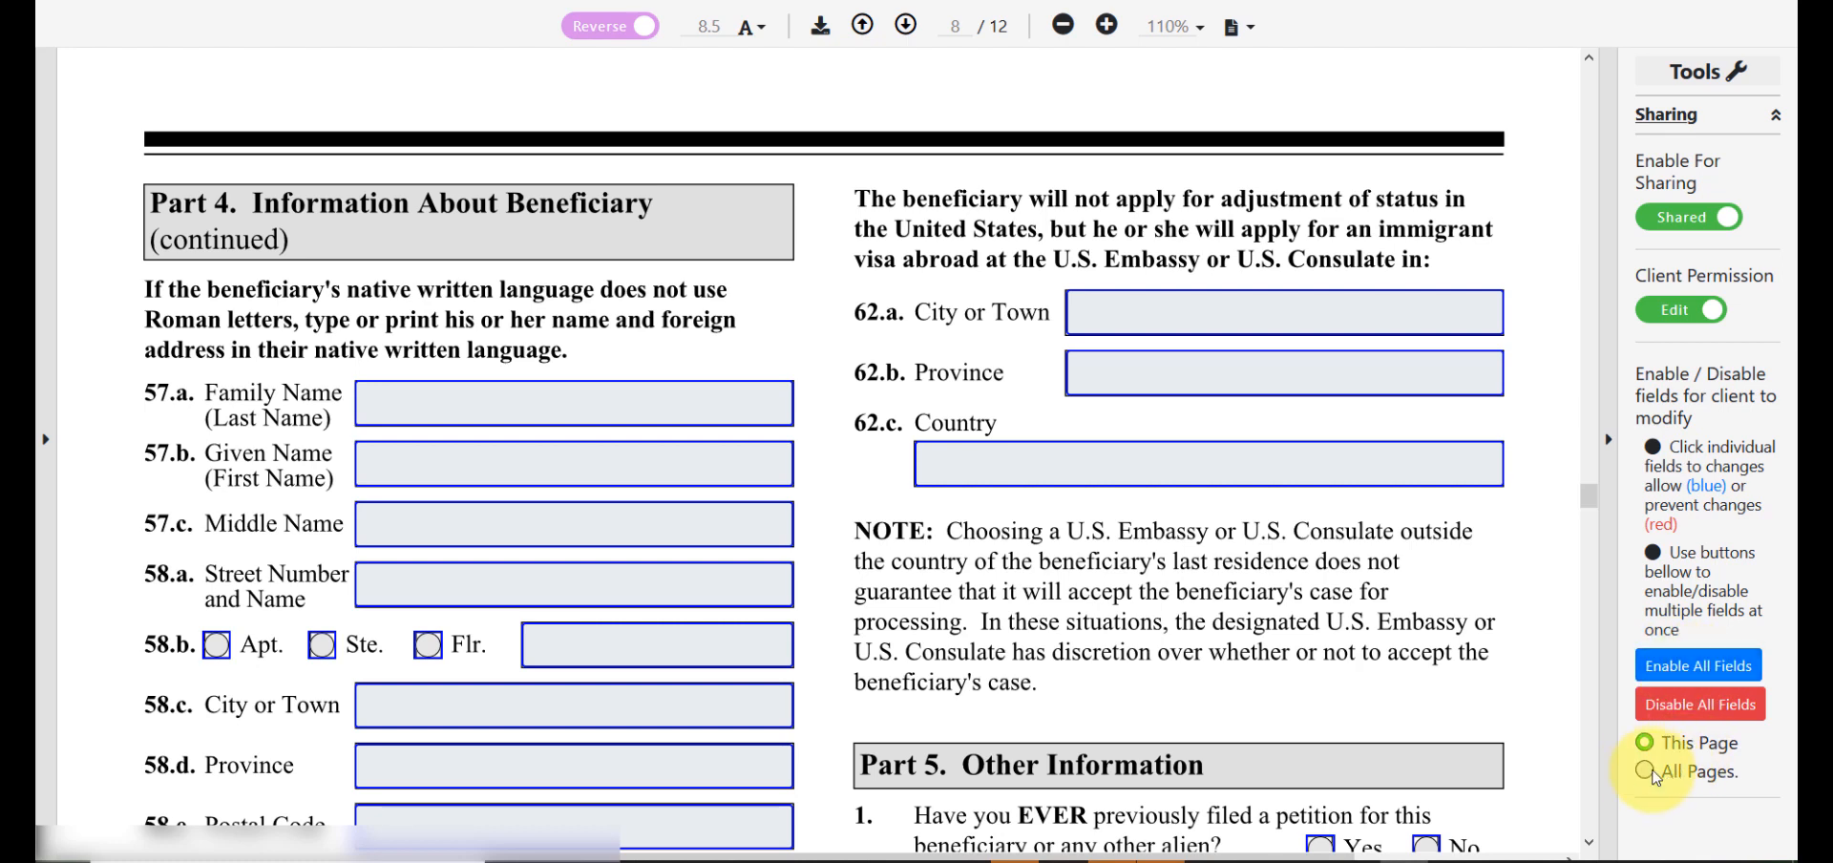
Disable all fields on all pages for client changes, set Client Permission back to Read, and hide the sharing tools.
{"action": "left_click", "coordinate": [1648, 771]}
{"action": "left_click", "coordinate": [1714, 704]}
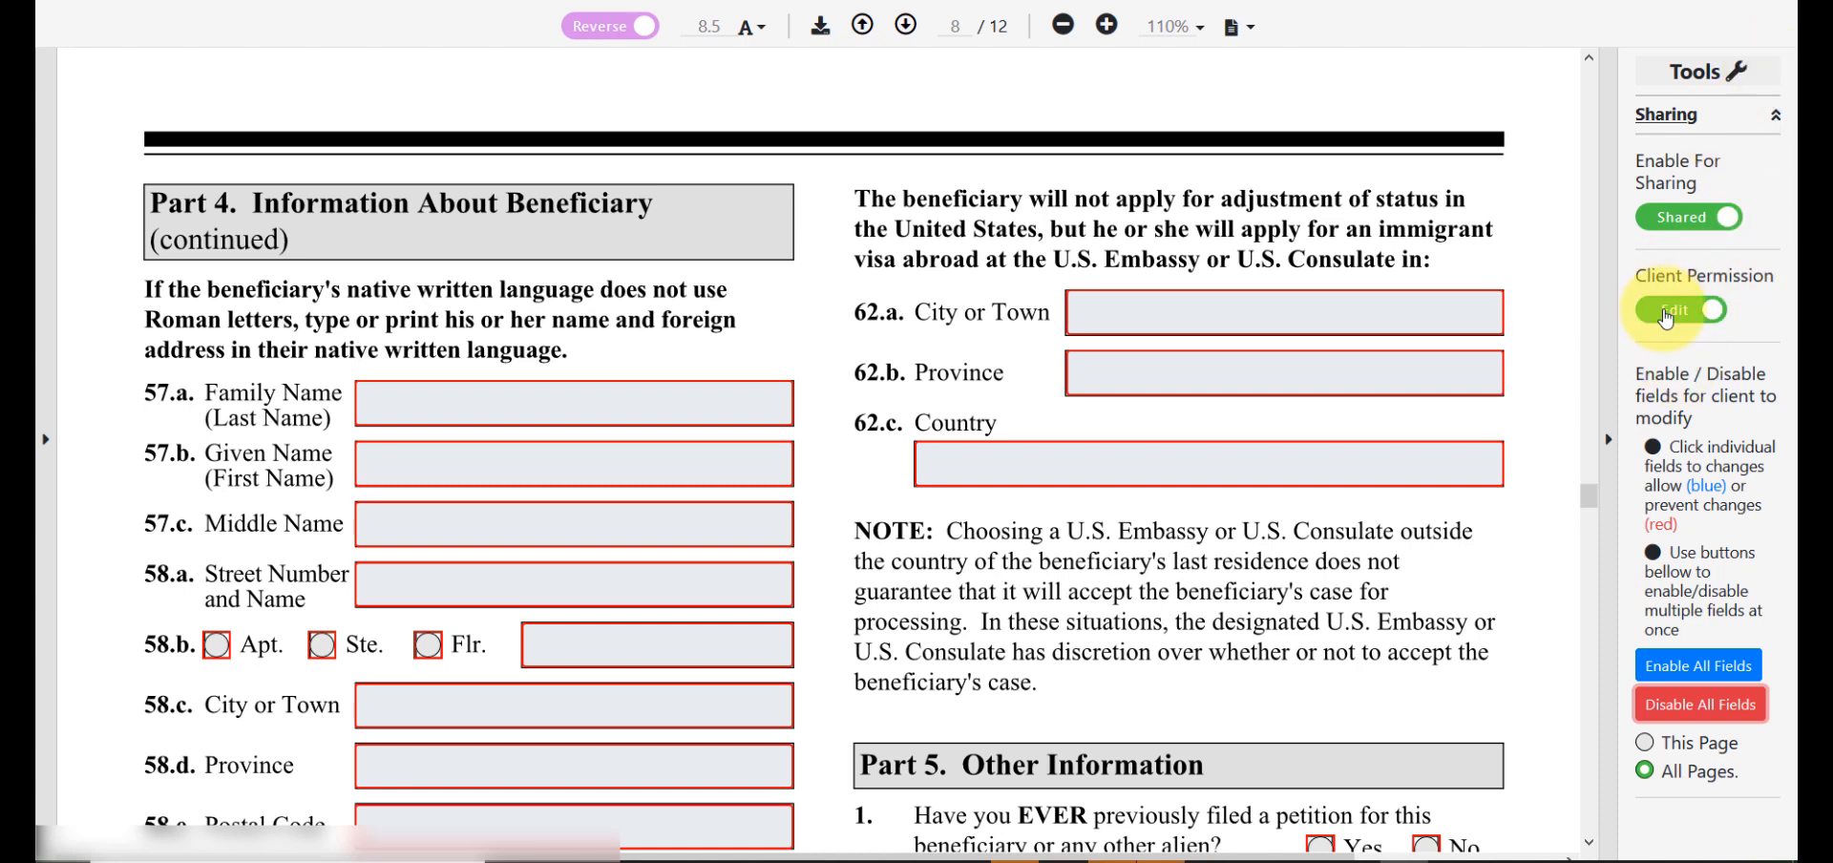
{"action": "left_click", "coordinate": [1672, 315]}
{"action": "left_click", "coordinate": [1610, 310]}
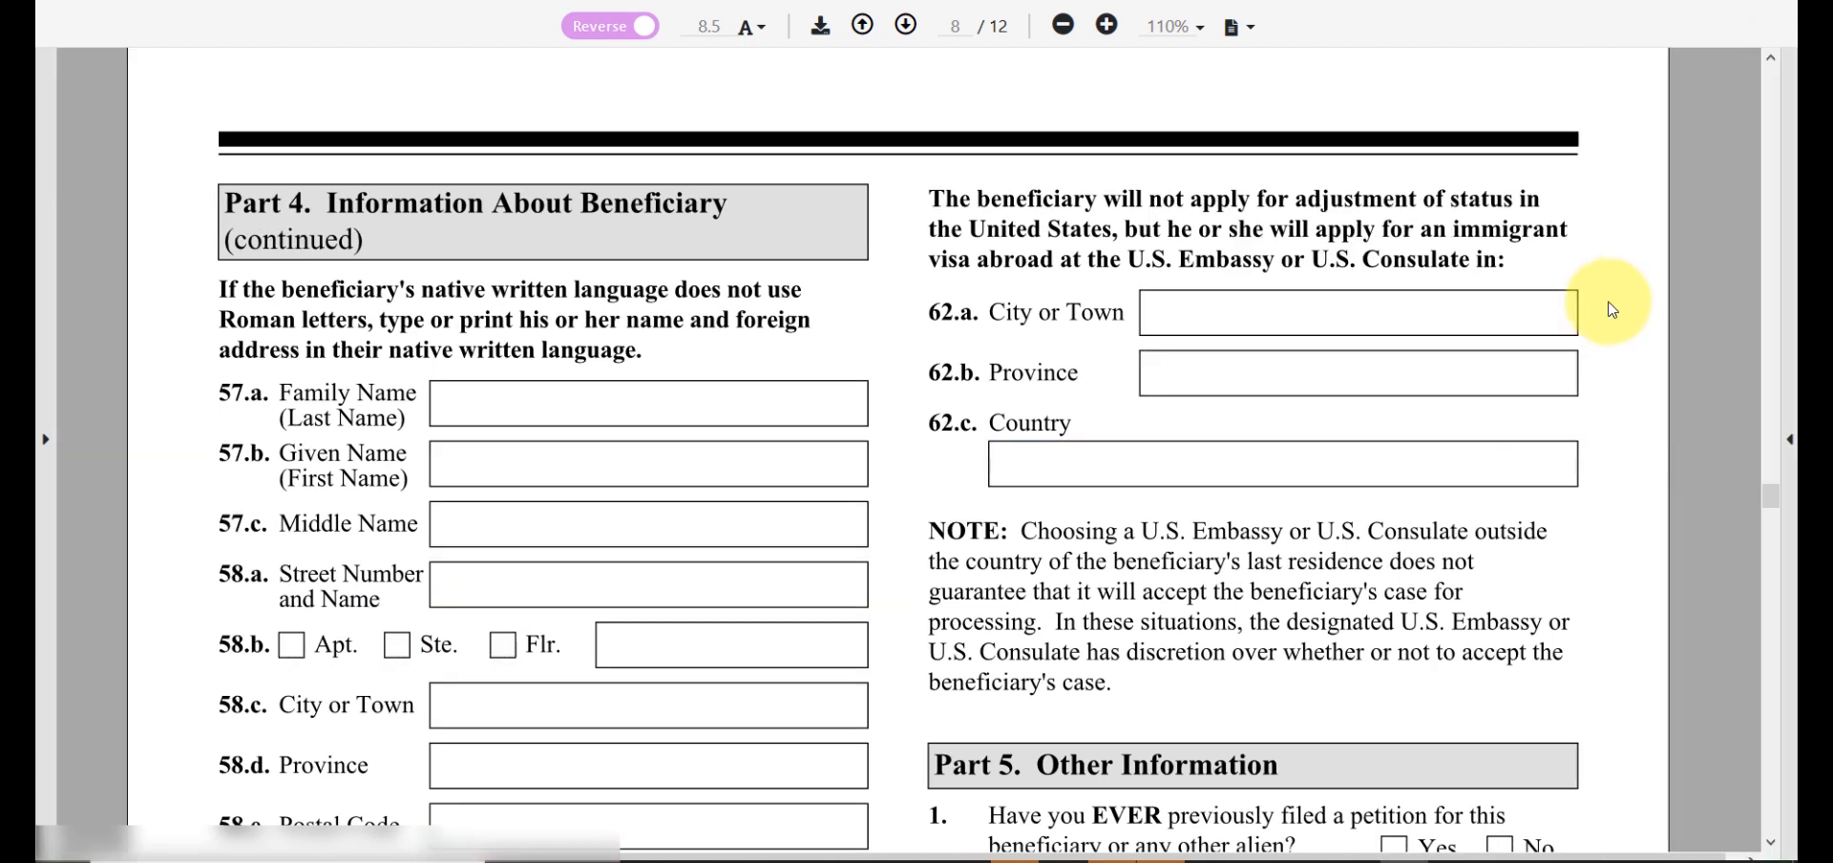